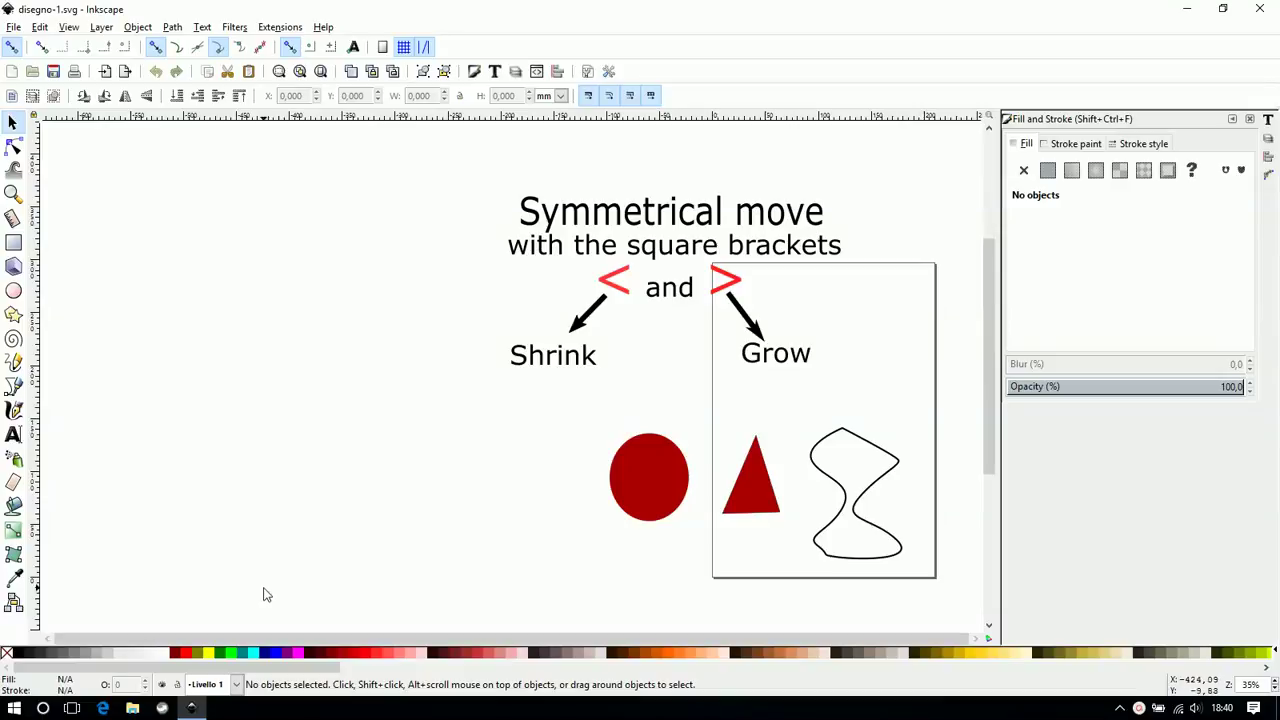
Inspect the nodes of the red circle, triangle and wavy path, then select the bracket group
click(632, 490)
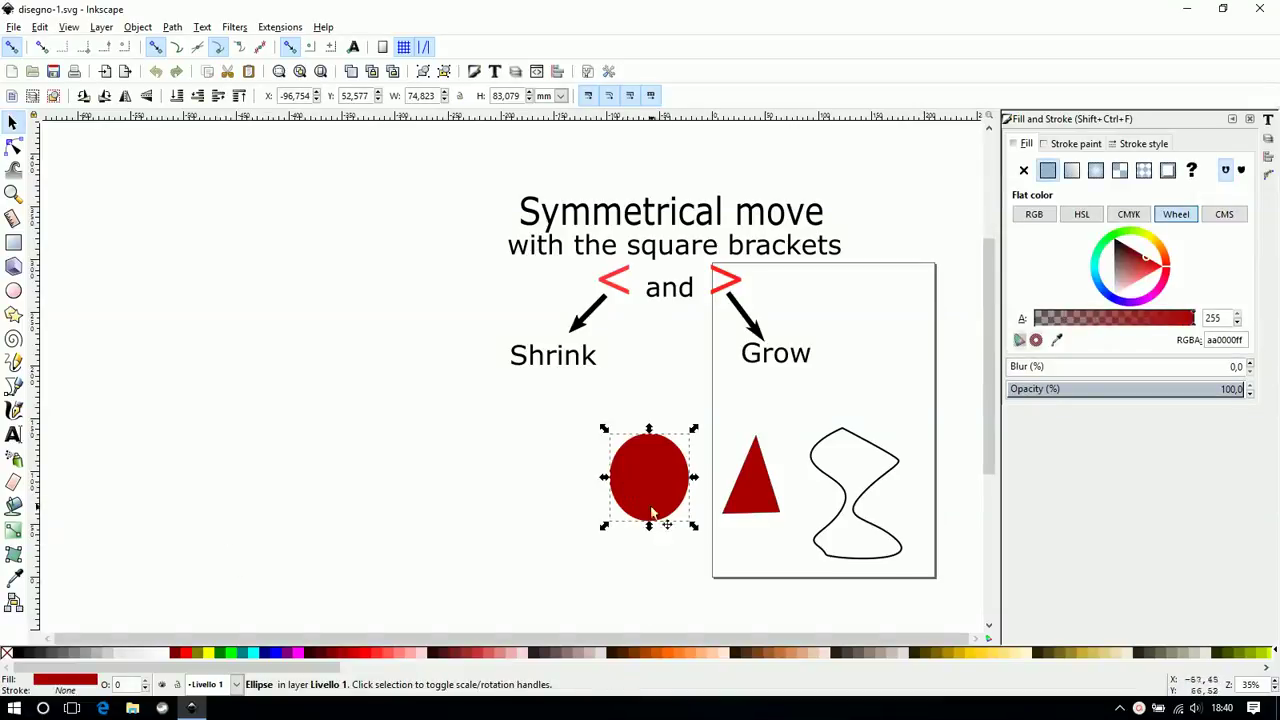
click(13, 146)
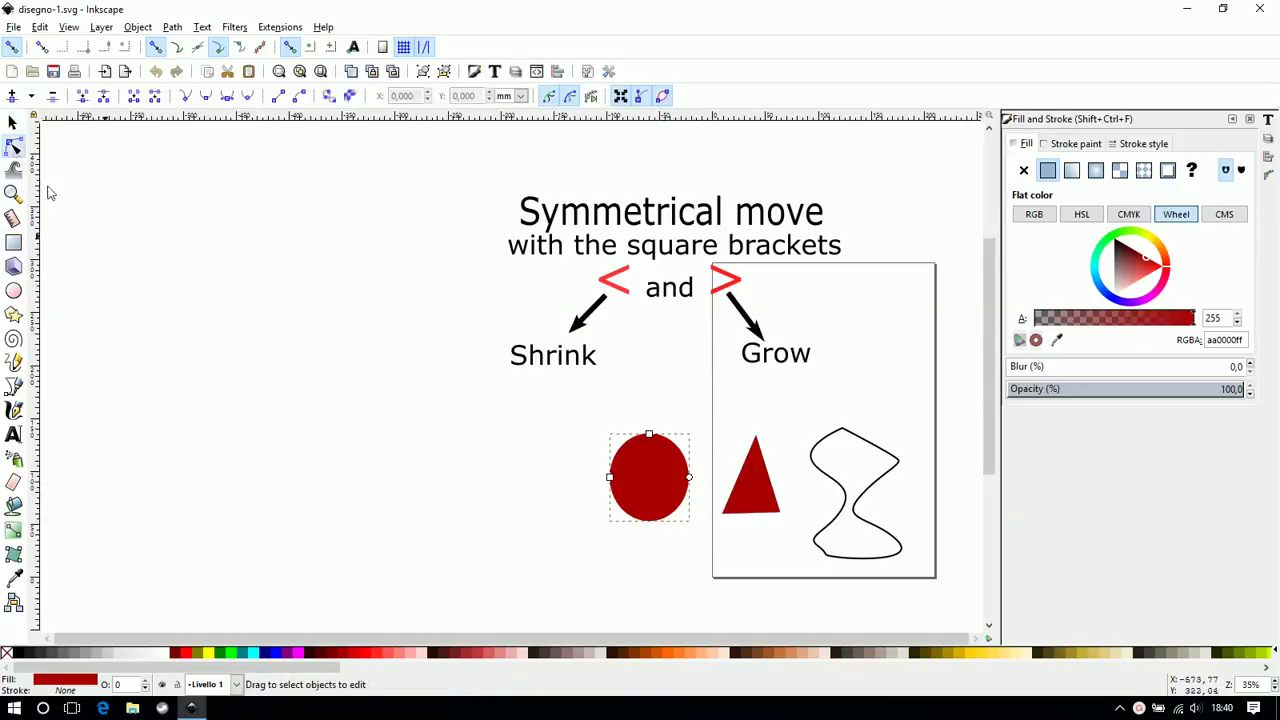
click(754, 487)
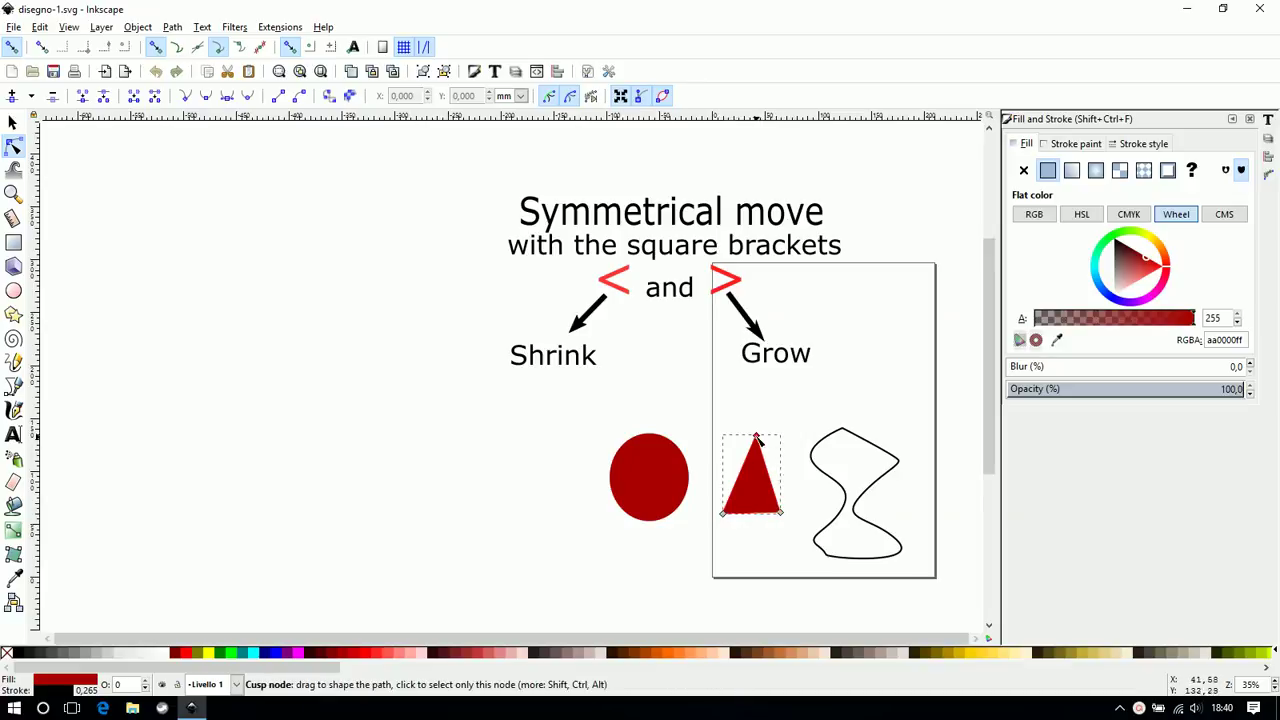
click(851, 513)
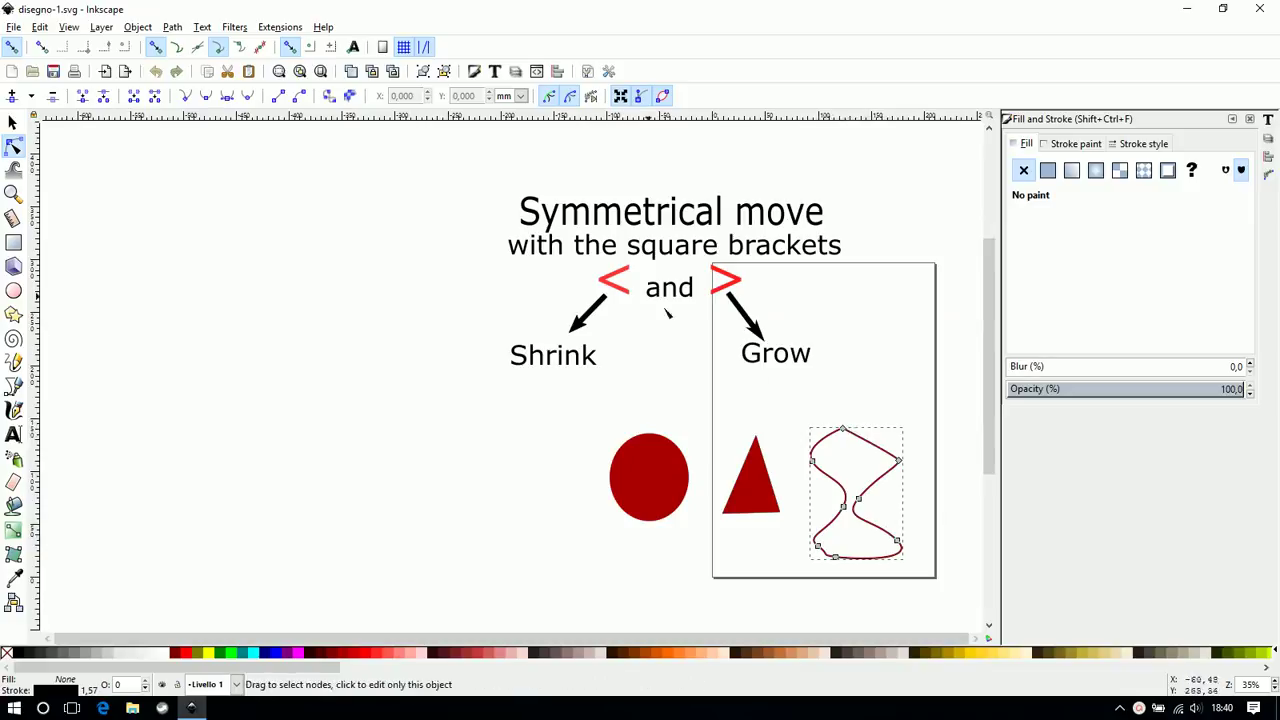
click(612, 285)
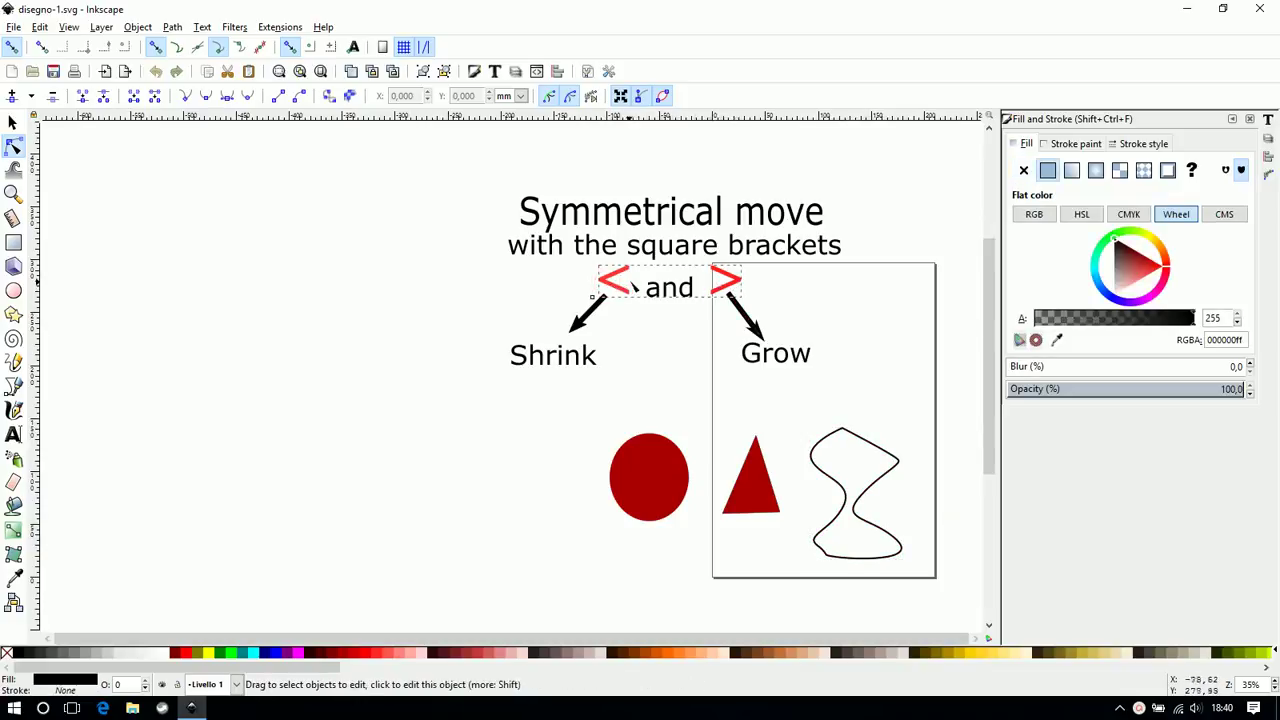
Type a new 'close bracket' text label left of the brackets
click(13, 433)
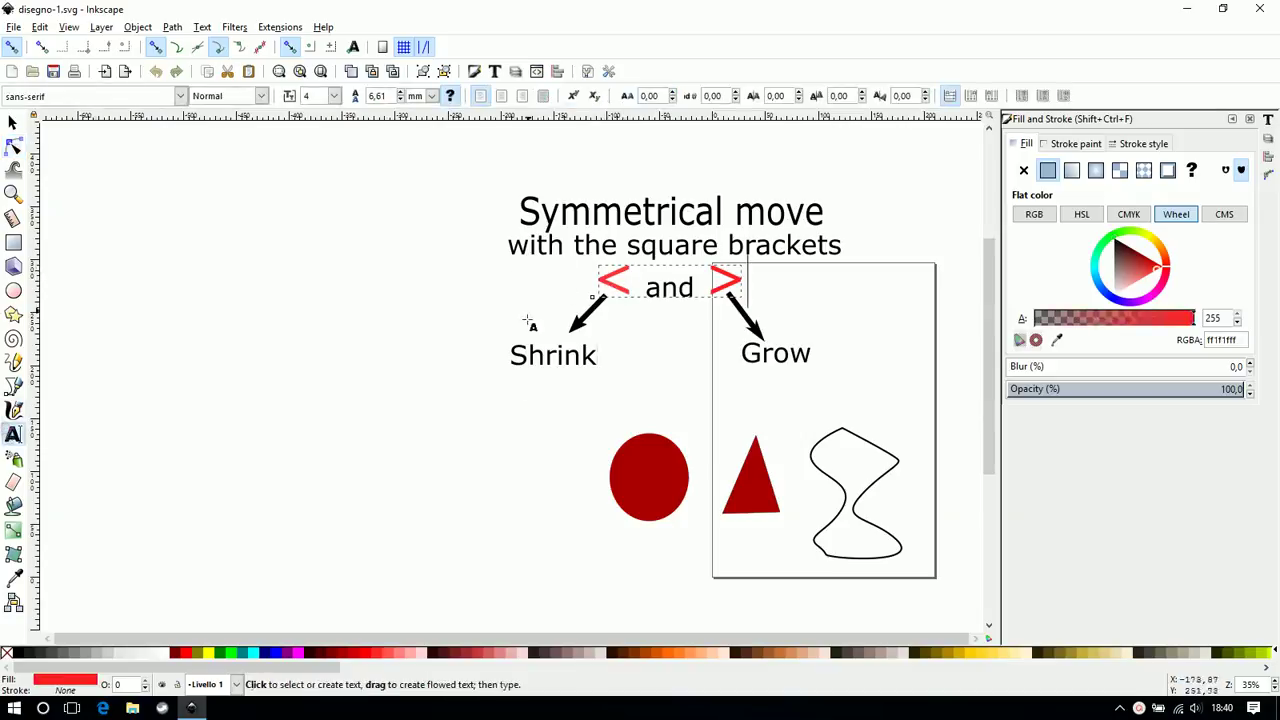
click(475, 277)
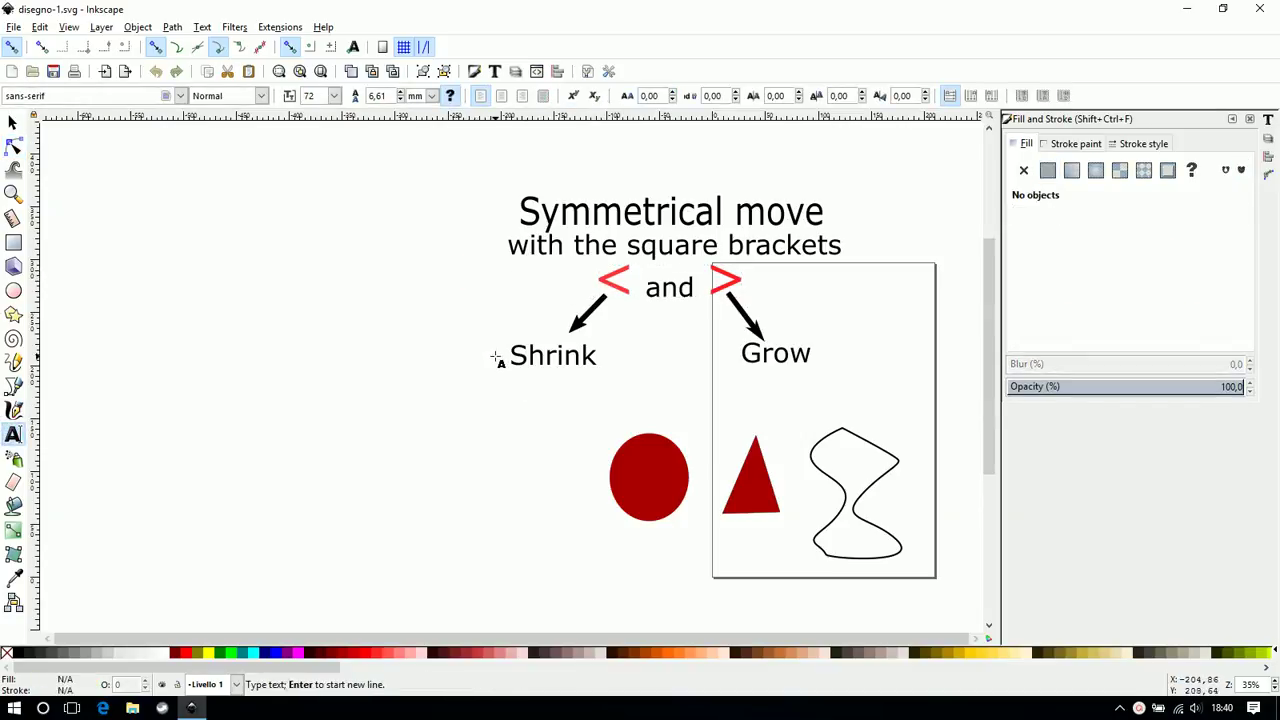
text(close )
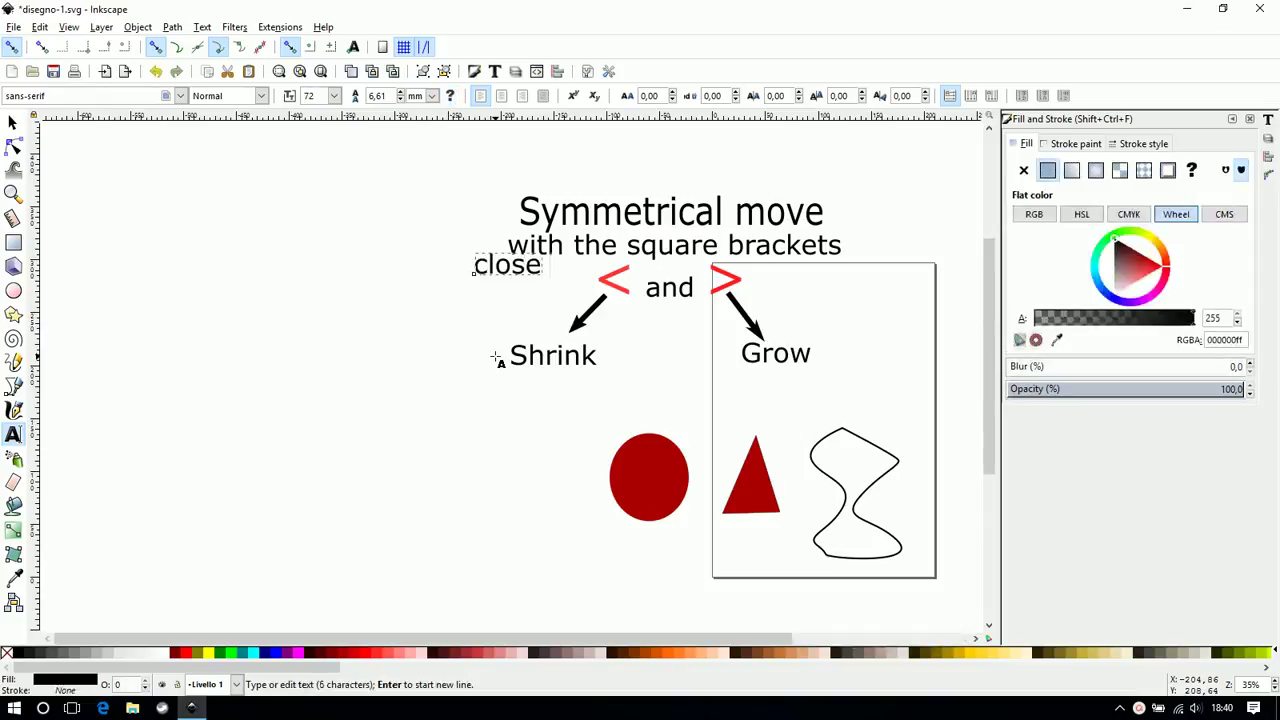
text(bracket)
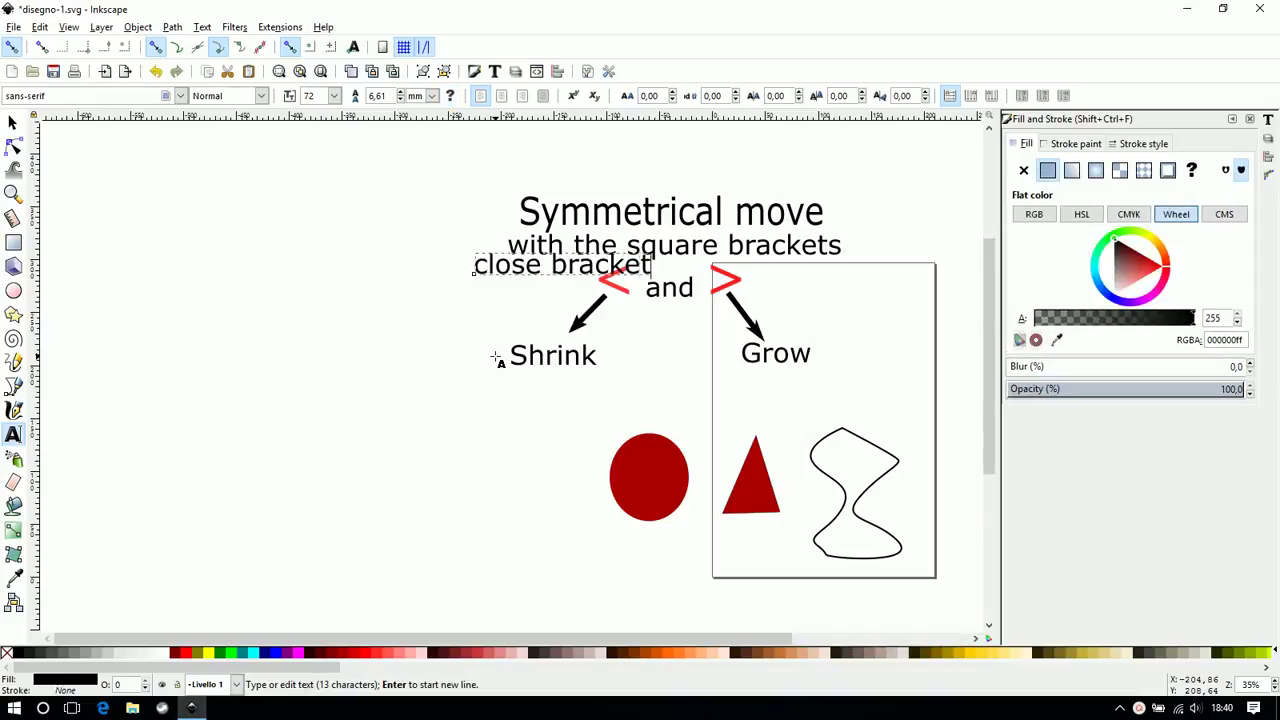
Move the 'close bracket' label beside the < sign and colour it blue
click(13, 122)
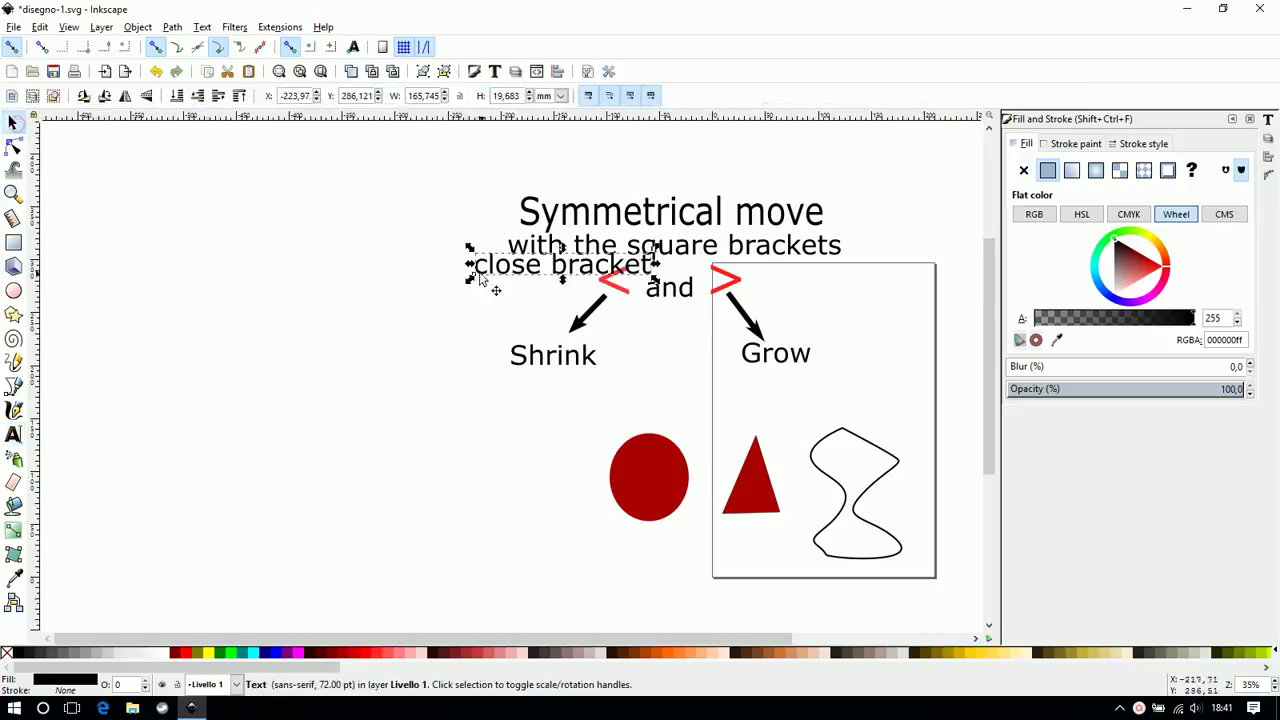
drag(519, 271, 446, 282)
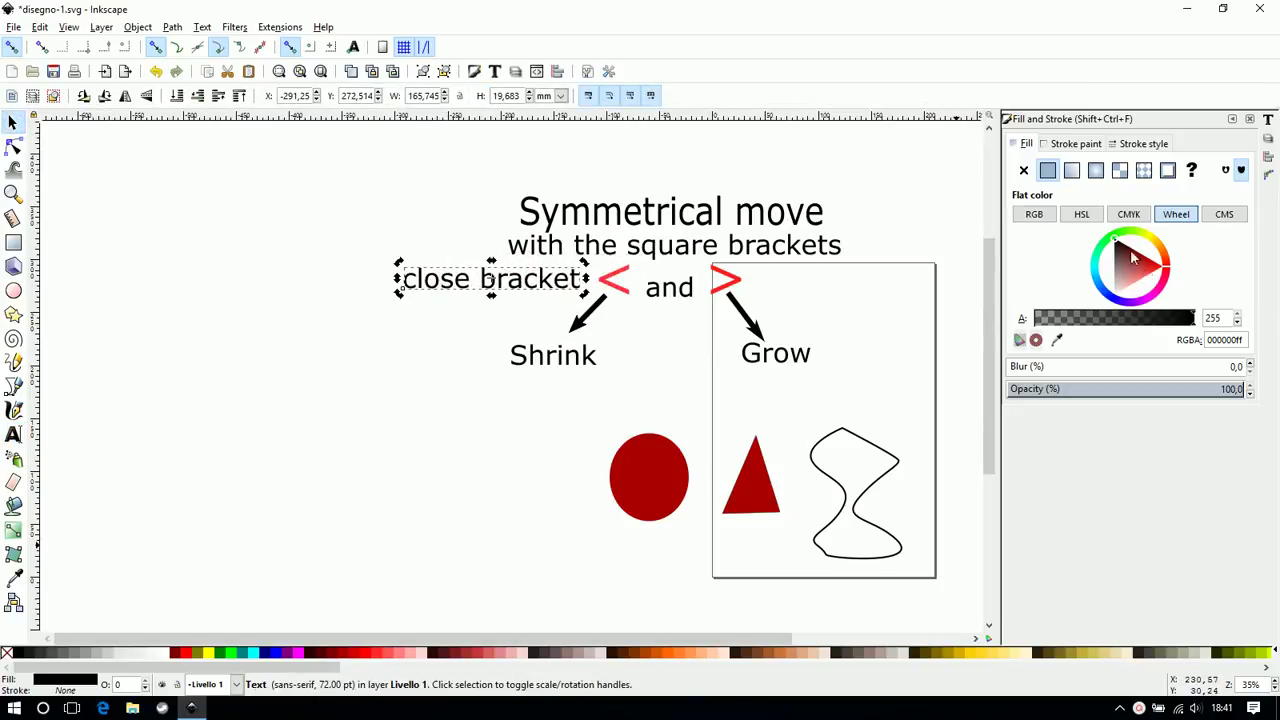
click(1117, 304)
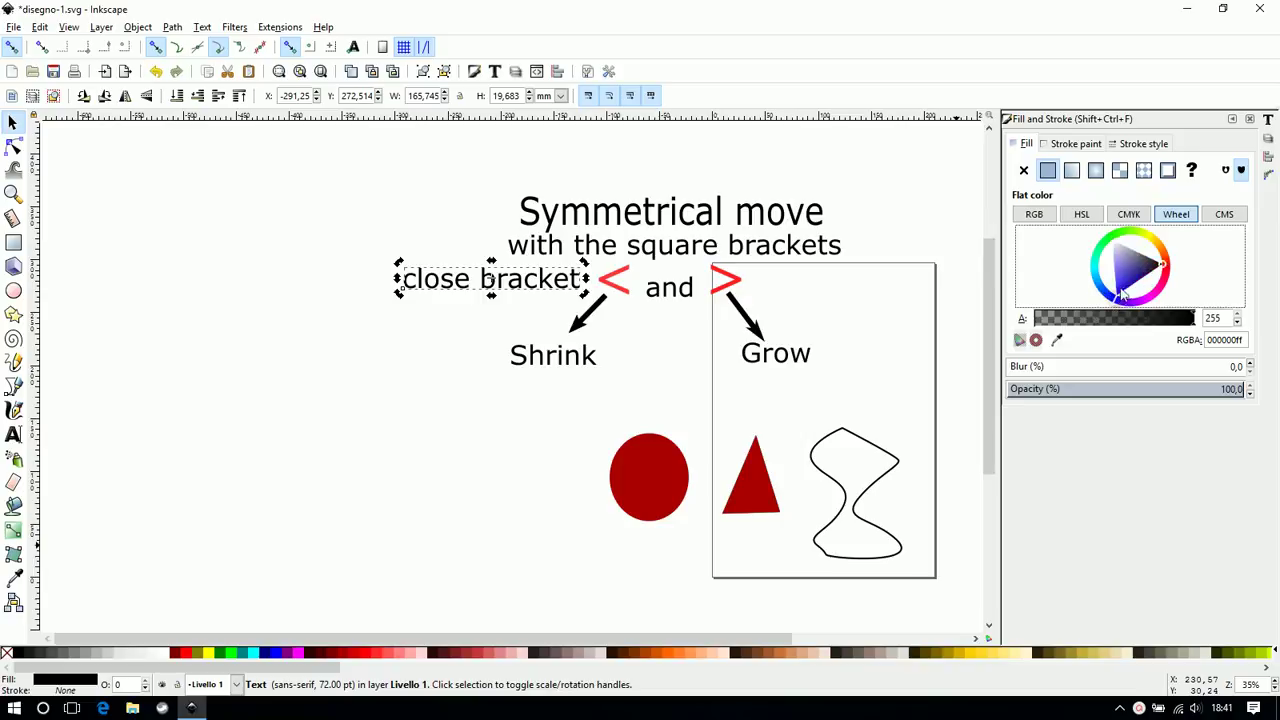
click(1121, 290)
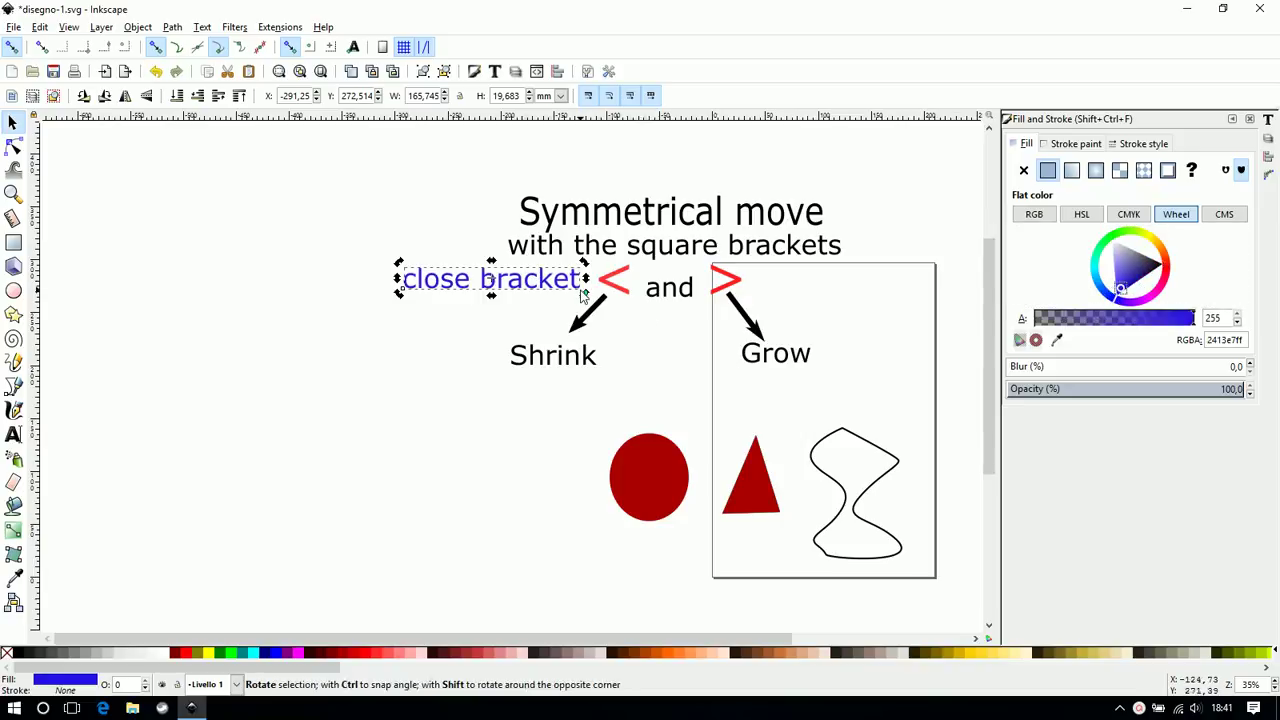
click(12, 122)
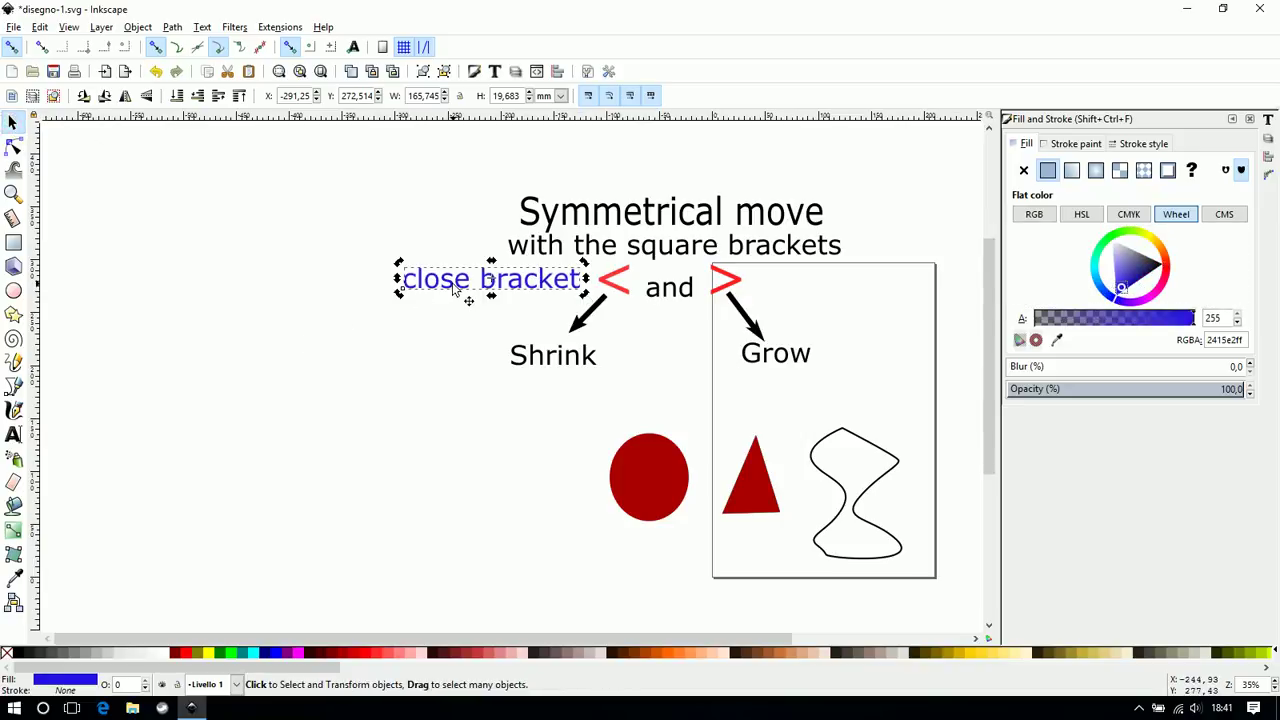
Copy the blue label to after the > sign and change its text to 'open bracket'
drag(453, 287, 800, 290)
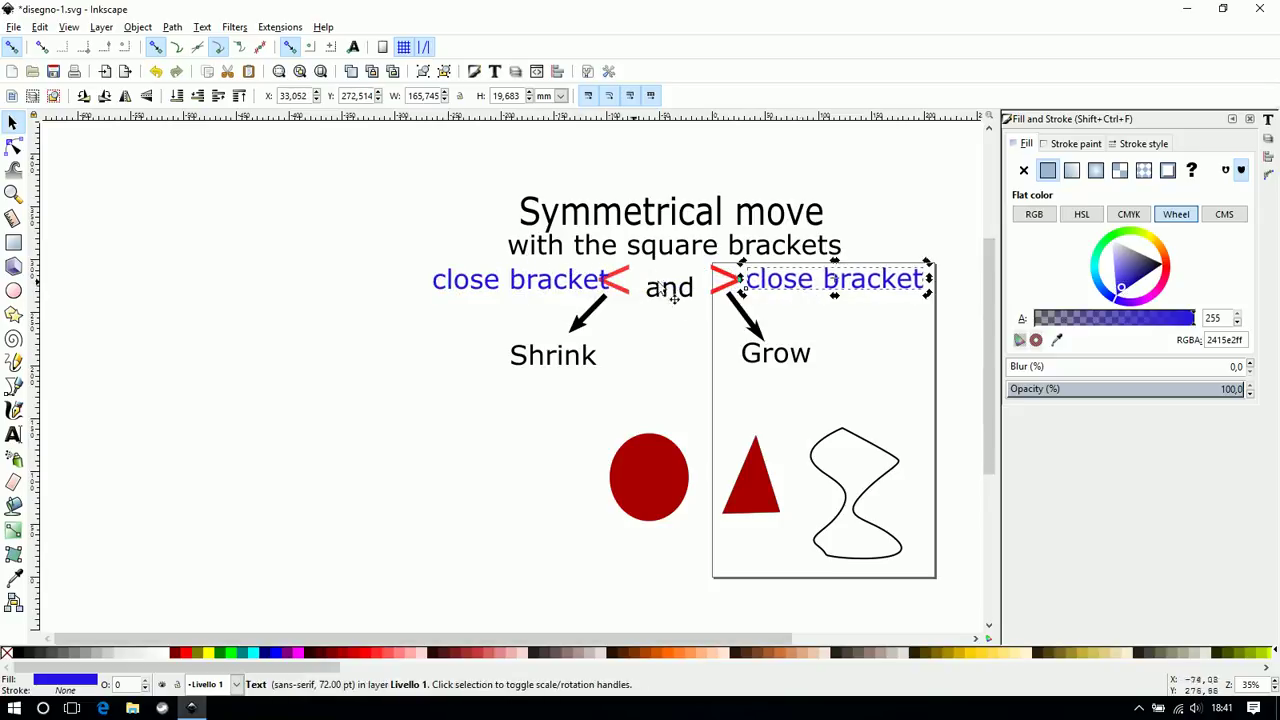
drag(558, 284, 549, 285)
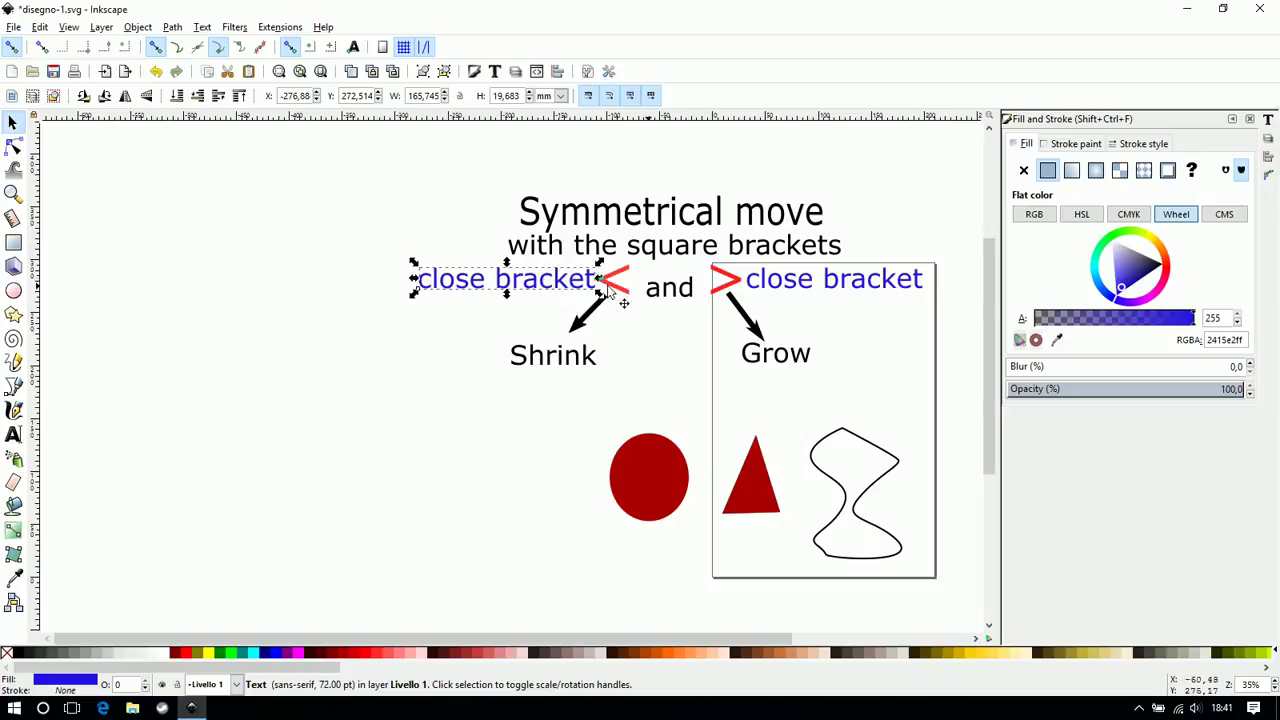
click(780, 292)
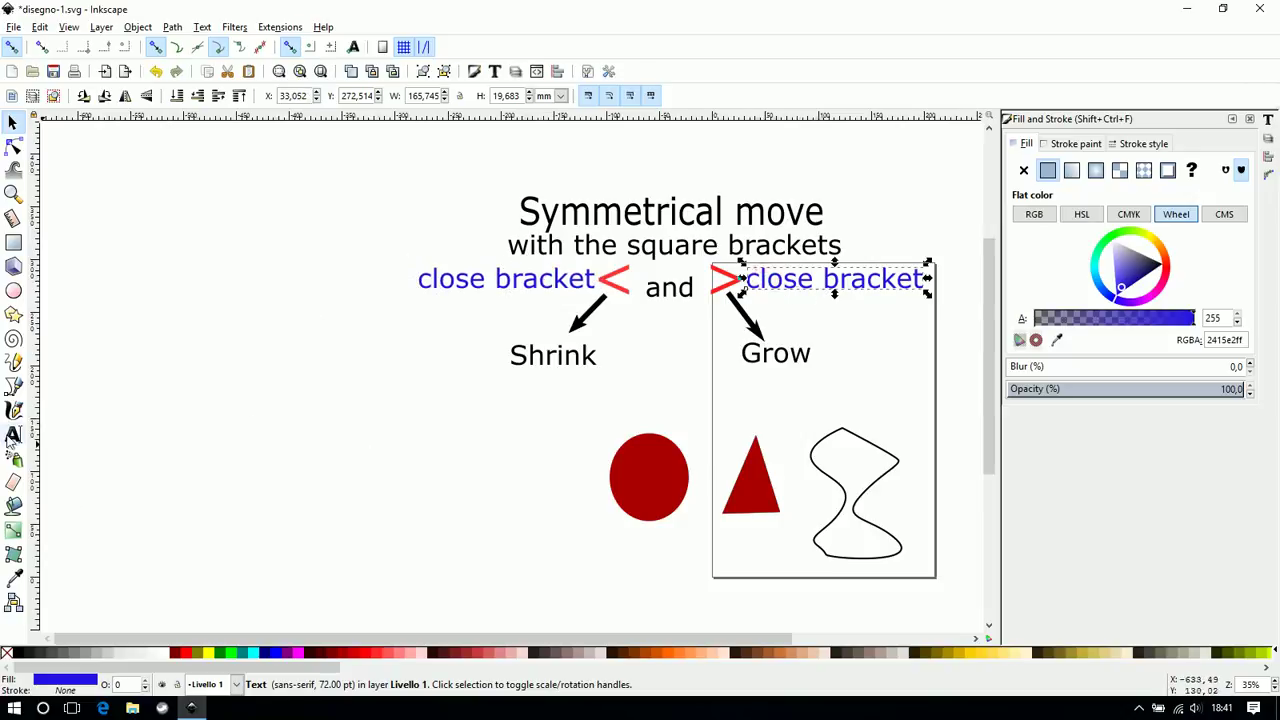
click(13, 434)
double_click(810, 280)
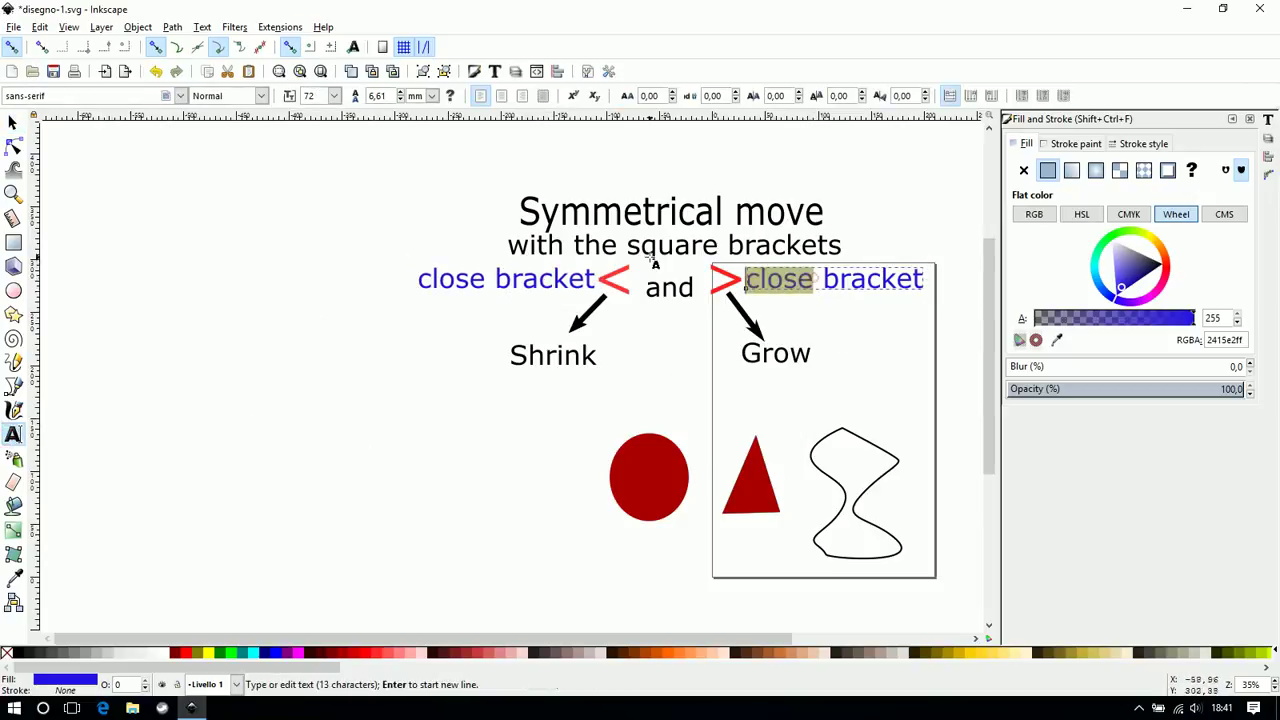
text(open)
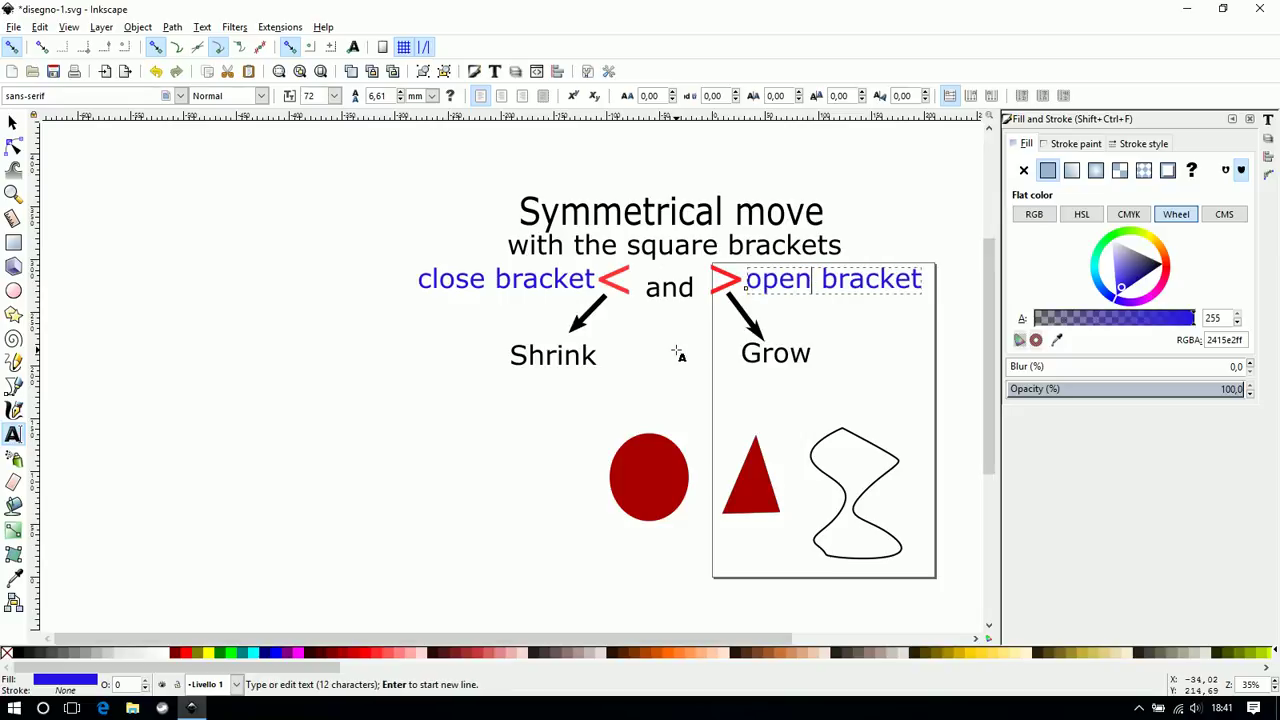
click(12, 123)
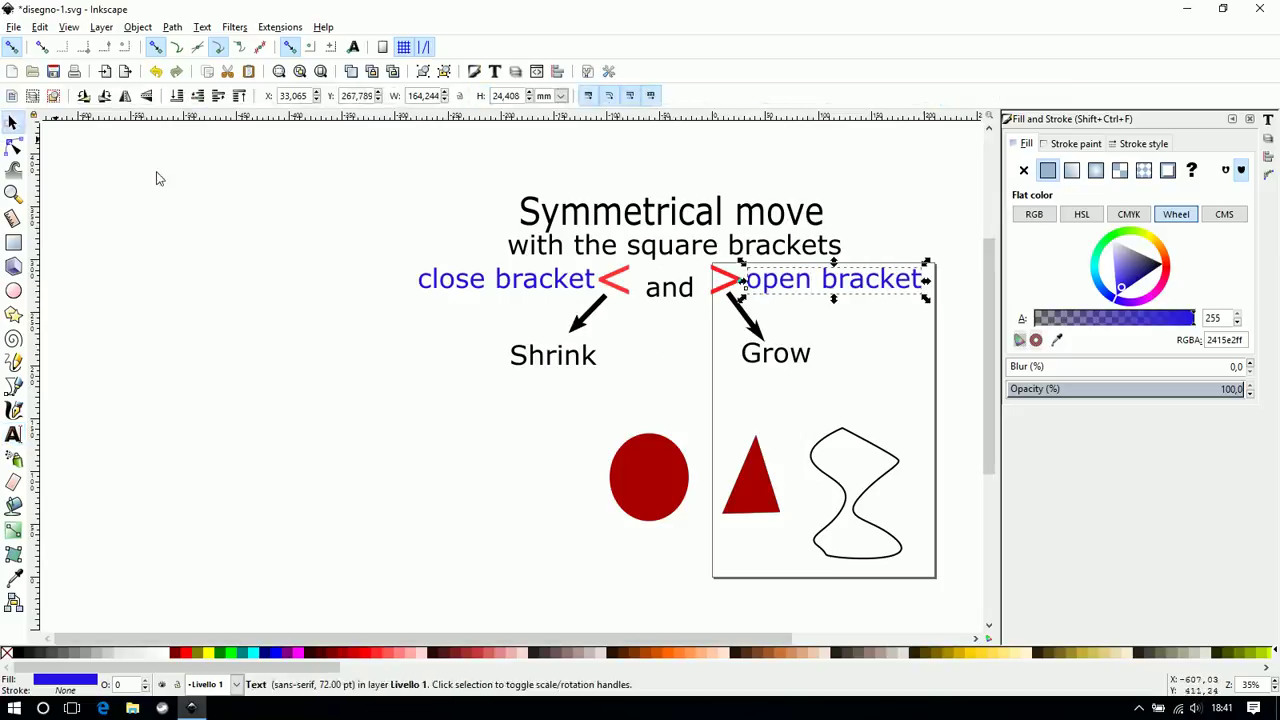
Move the red circle left under Shrink and shrink it around its centre to a small dot
click(647, 485)
drag(647, 485, 524, 474)
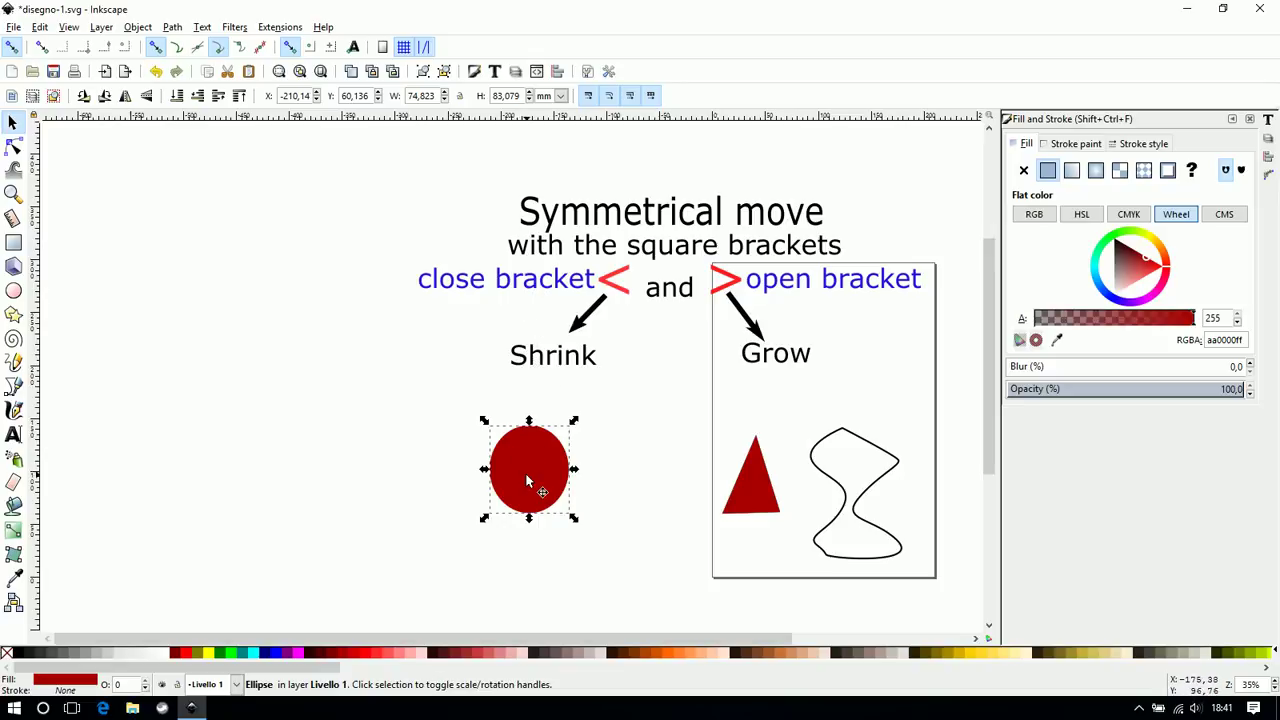
key(less)
key(less)
key(less)
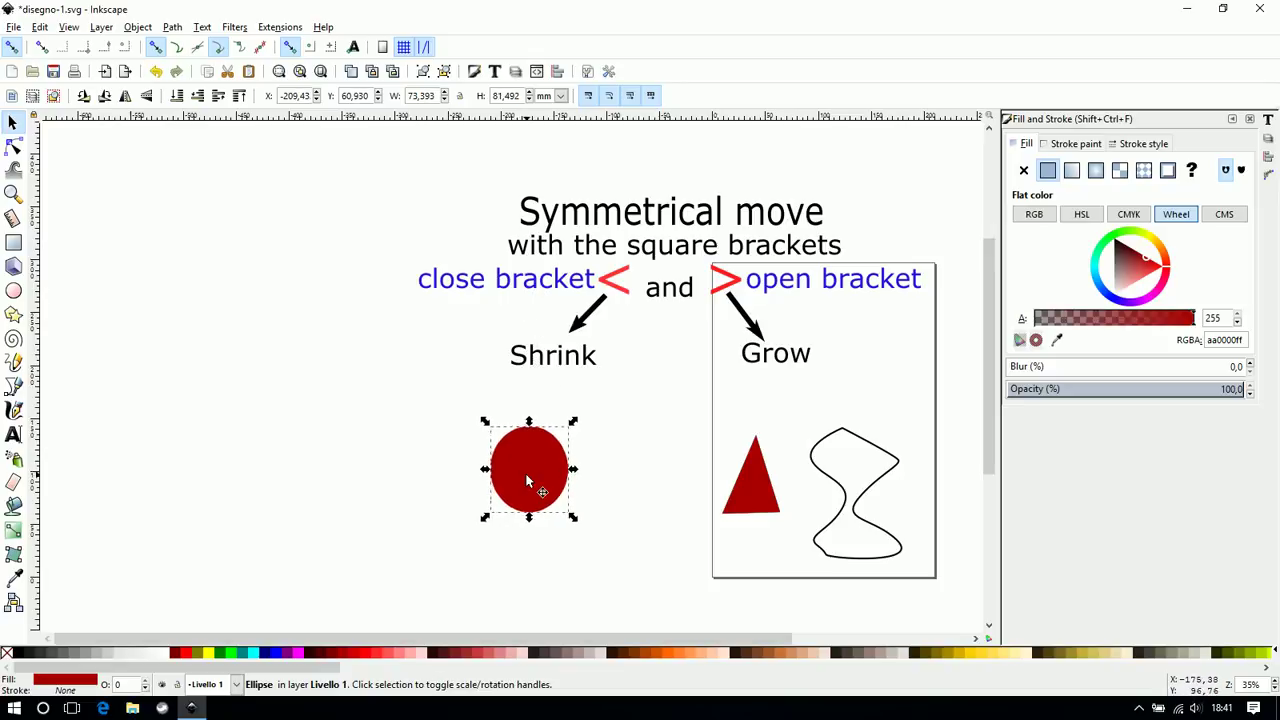
key(less)
key(less)
key(less)
key(less)
key(less)
key(less)
key(less)
key(less)
key(less)
key(less)
key(less)
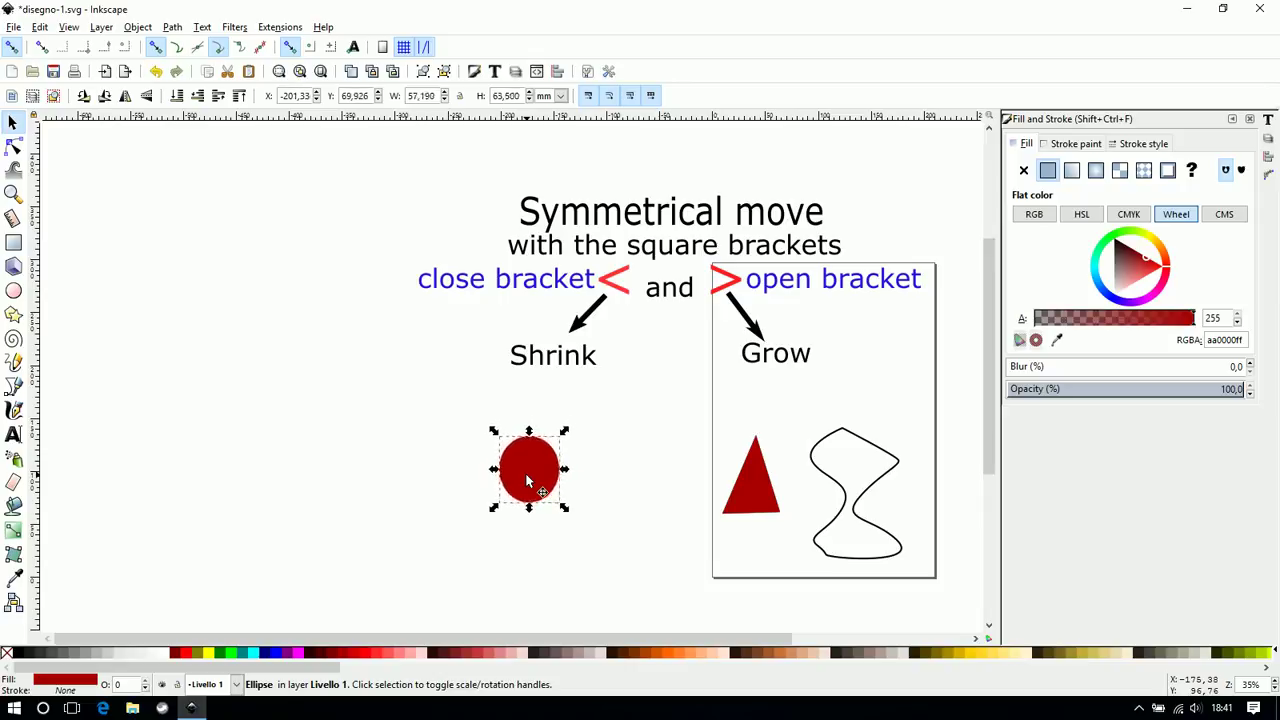
key(less)
key(less)
key(less)
key(less)
key(less)
key(less)
key(less)
key(less)
key(less)
key(less)
key(less)
key(less)
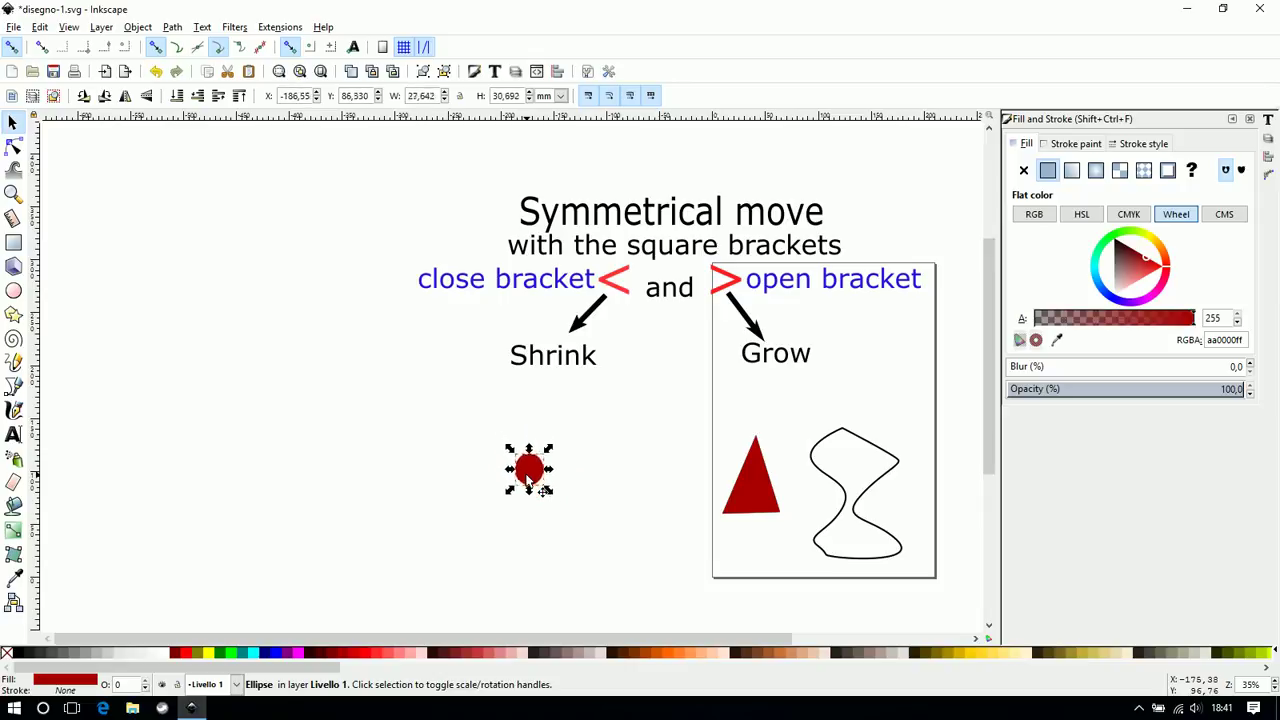
key(less)
key(less)
key(less)
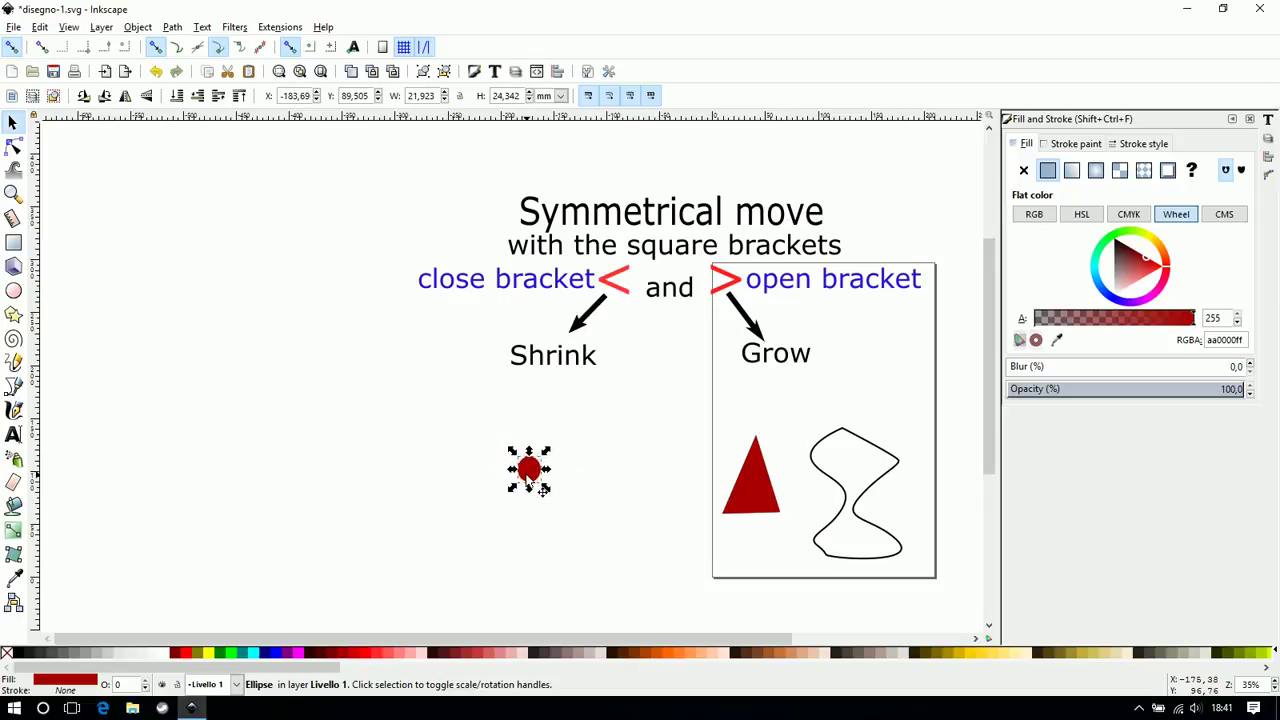
Grow the red circle back around its centre, then delete it
key(shift)
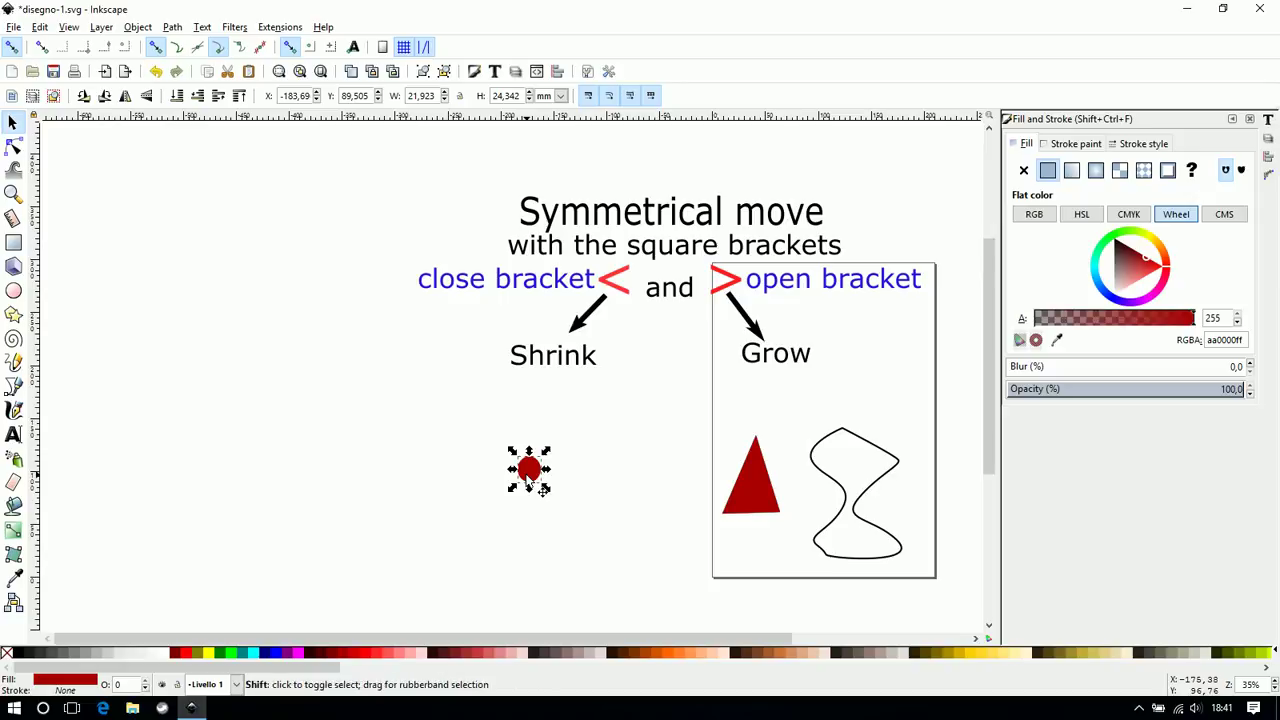
key(greater)
key(greater)
key(greater)
key(greater)
key(greater)
key(greater)
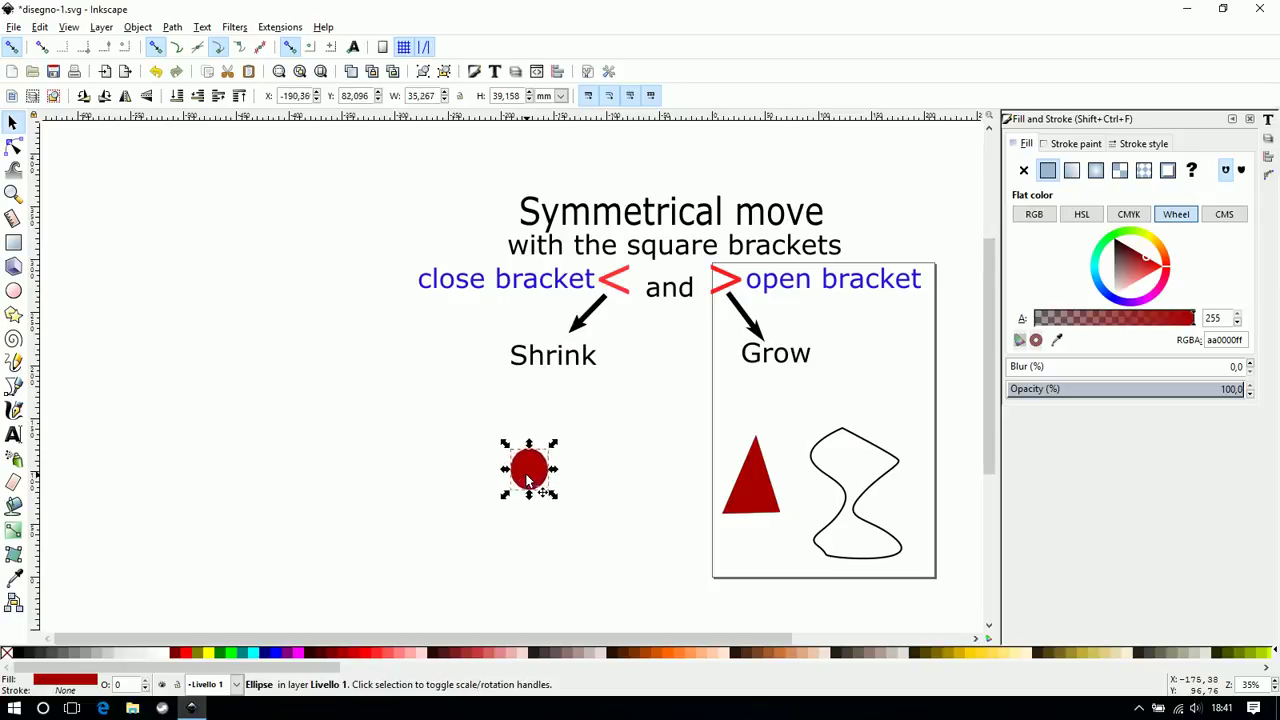
key(greater)
key(greater)
key(greater)
key(greater)
key(greater)
key(greater)
key(greater)
key(greater)
key(greater)
key(greater)
key(greater)
key(greater)
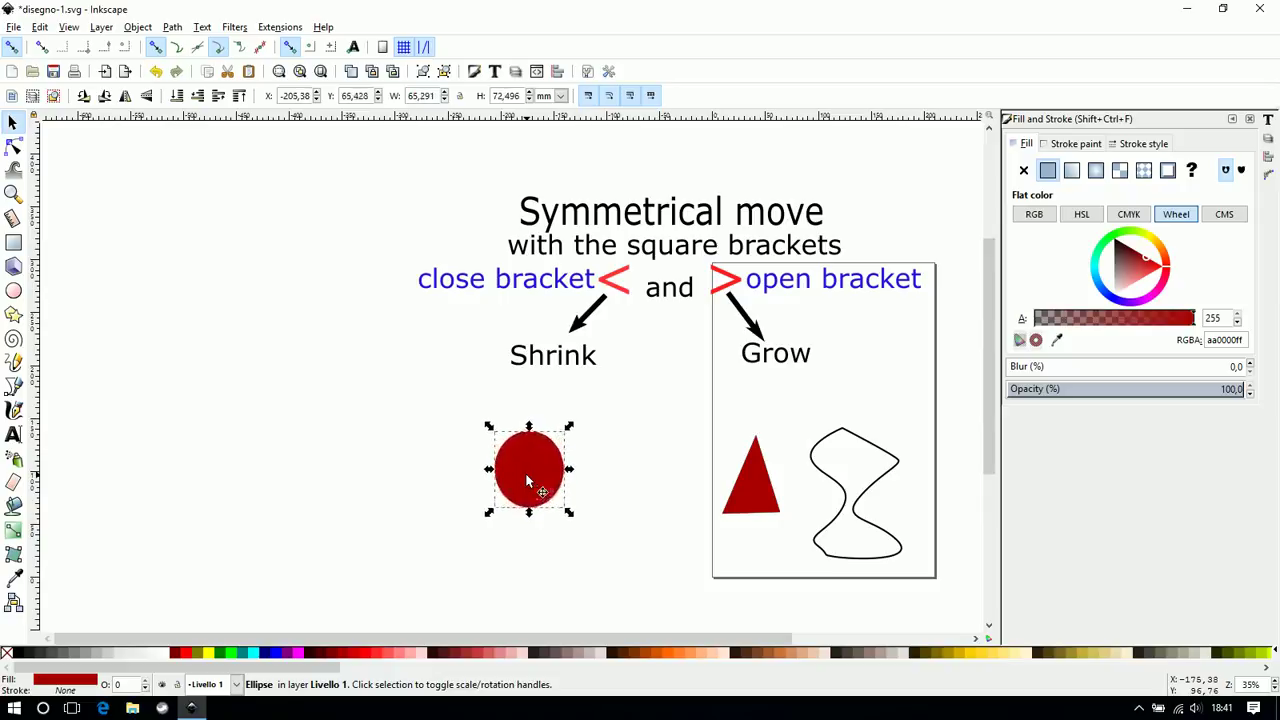
key(greater)
key(greater)
key(greater)
key(greater)
key(greater)
key(greater)
key(greater)
key(greater)
key(greater)
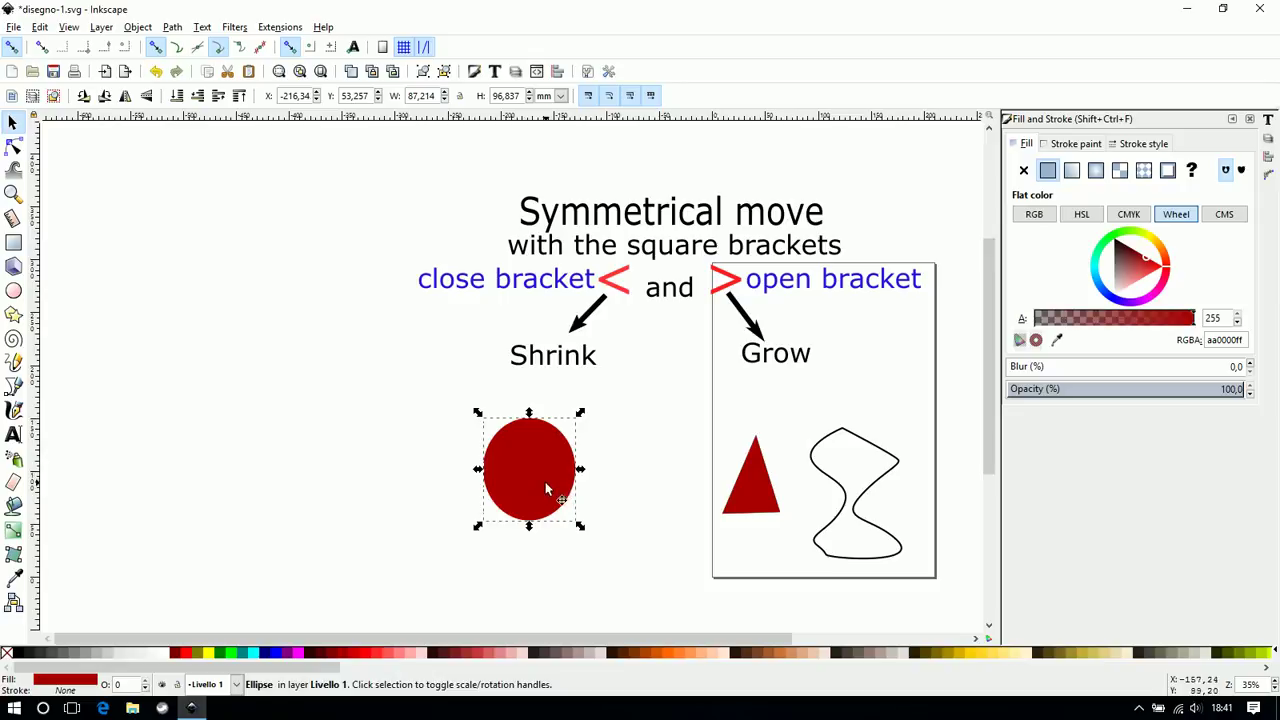
key(Delete)
Draw a red-filled circle, 93.209 mm across, below the word Shrink
click(13, 290)
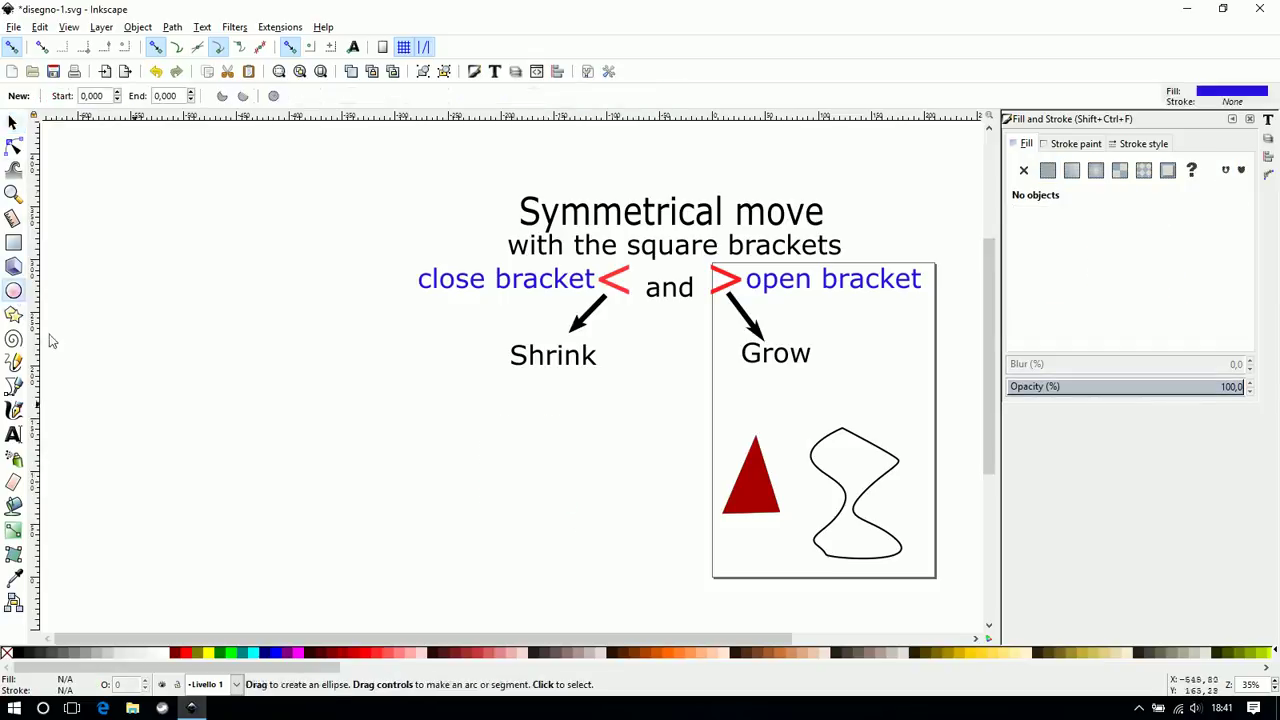
mouse_move(506, 490)
mouse_down()
mouse_move(490, 481)
mouse_move(541, 534)
mouse_up()
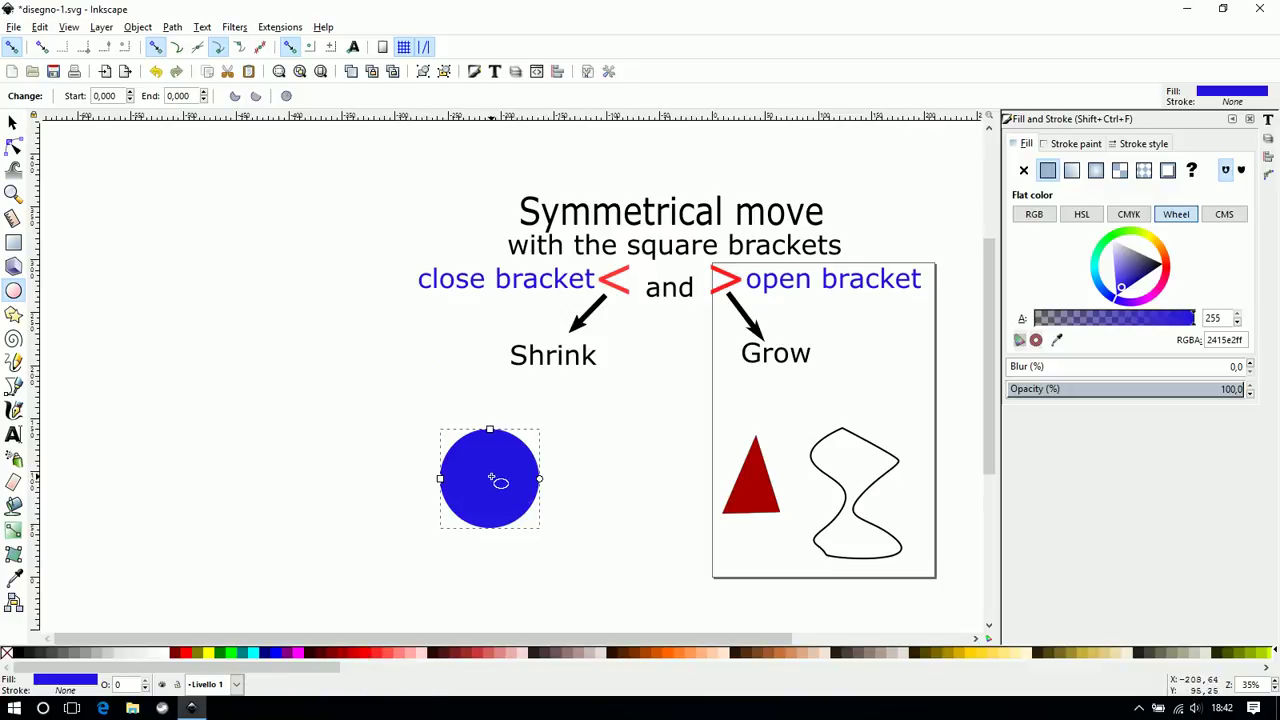
click(371, 655)
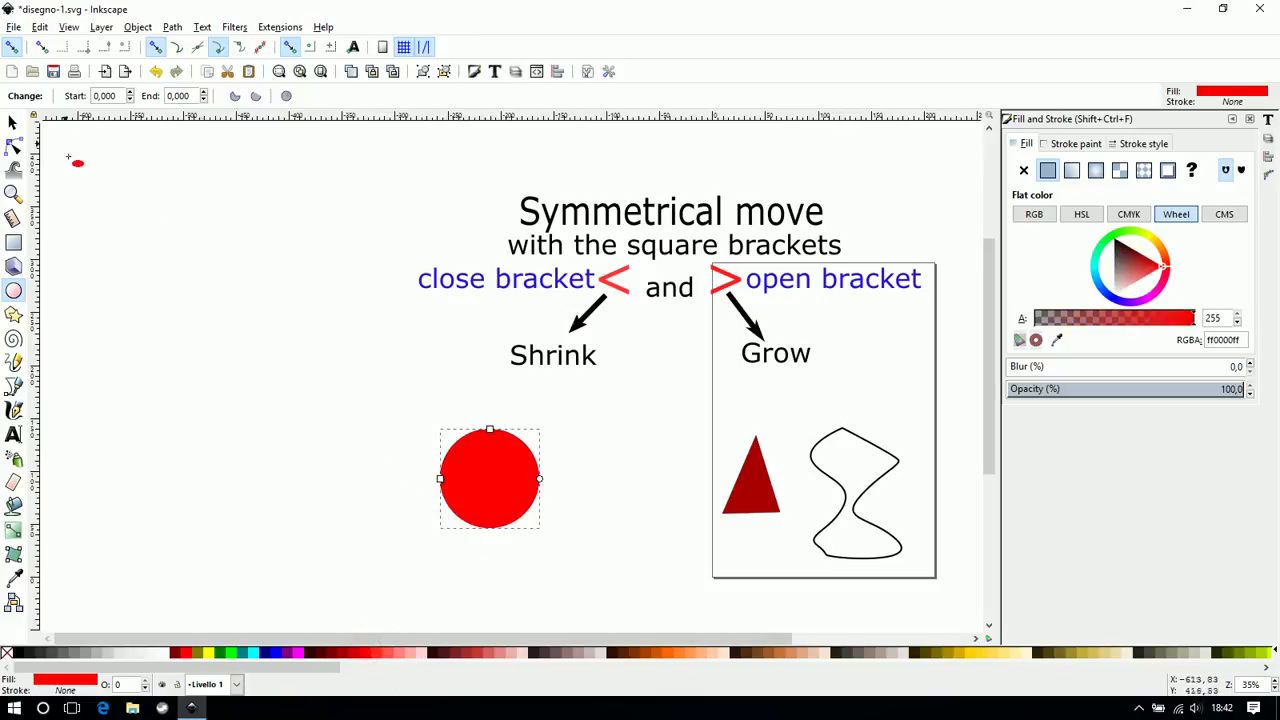
click(13, 121)
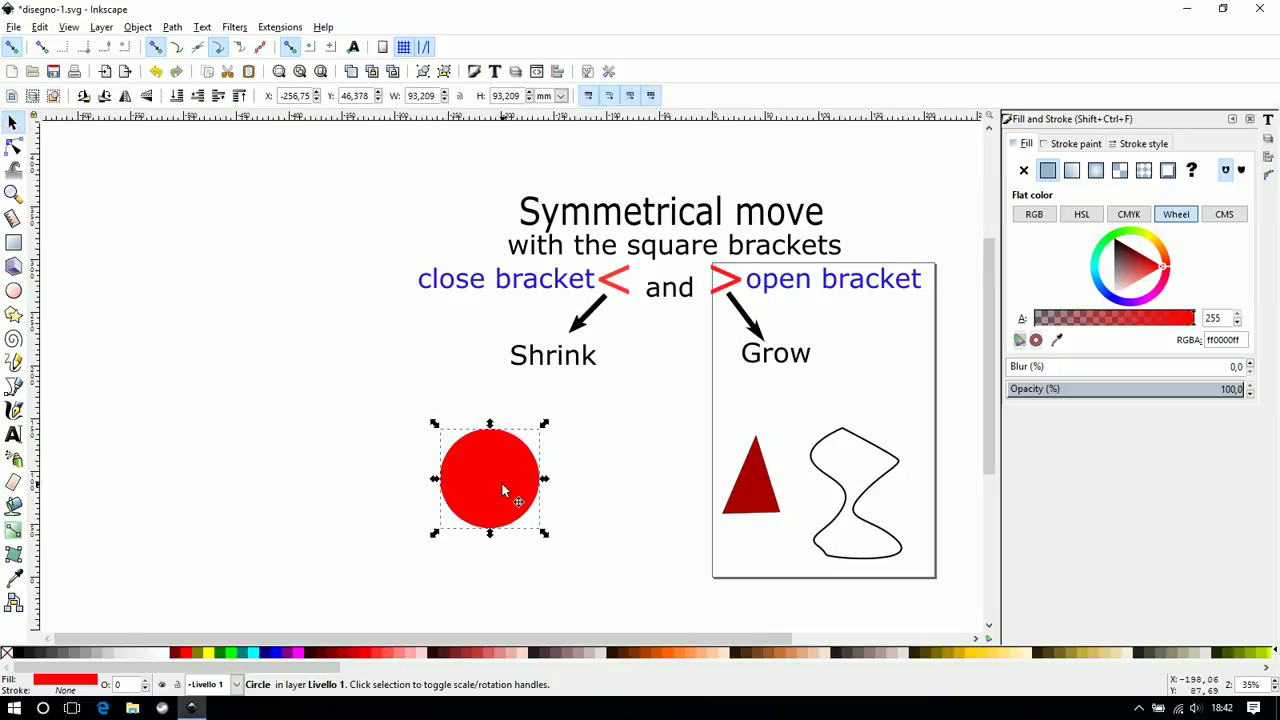
Shrink the red circle about its centre, then grow it to 85.271 mm across
key(less)
key(less)
key(less)
key(less)
key(less)
key(less)
key(less)
key(less)
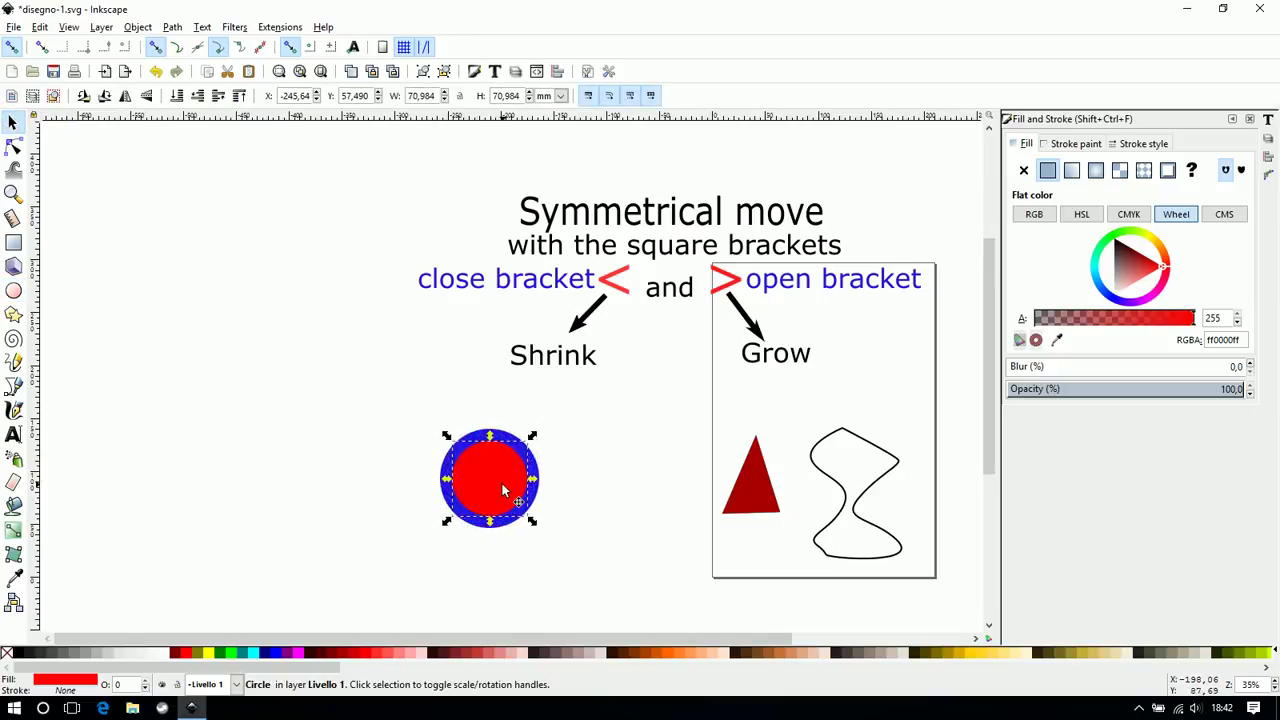
key(less)
key(less)
key(less)
key(less)
key(less)
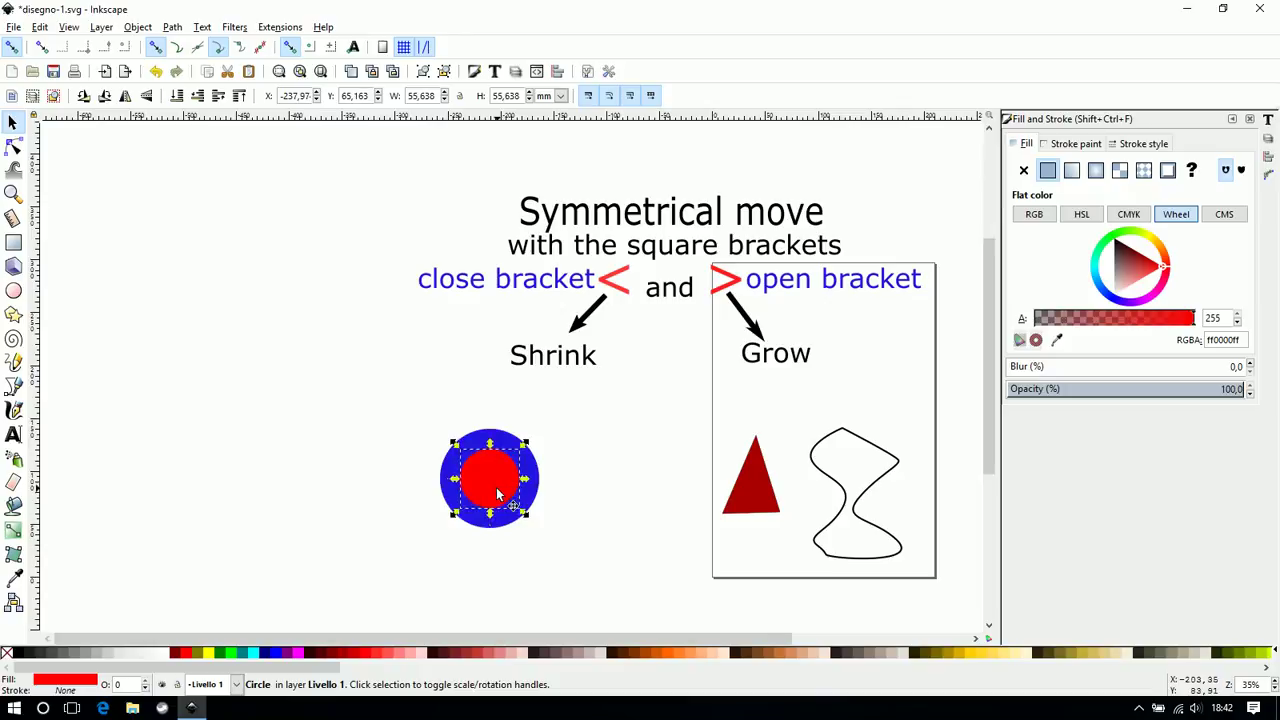
ctrl+scroll(497, 488, up, 2)
ctrl+scroll(497, 488, up, 1)
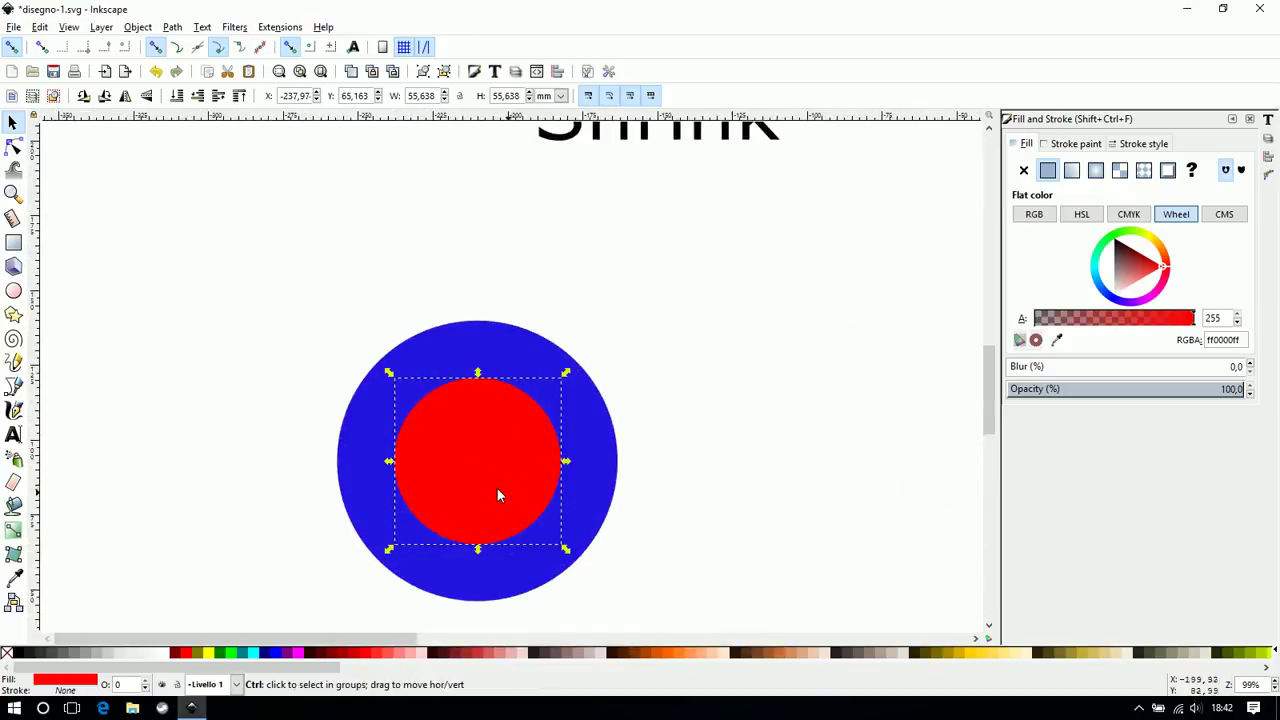
click(561, 318)
click(490, 477)
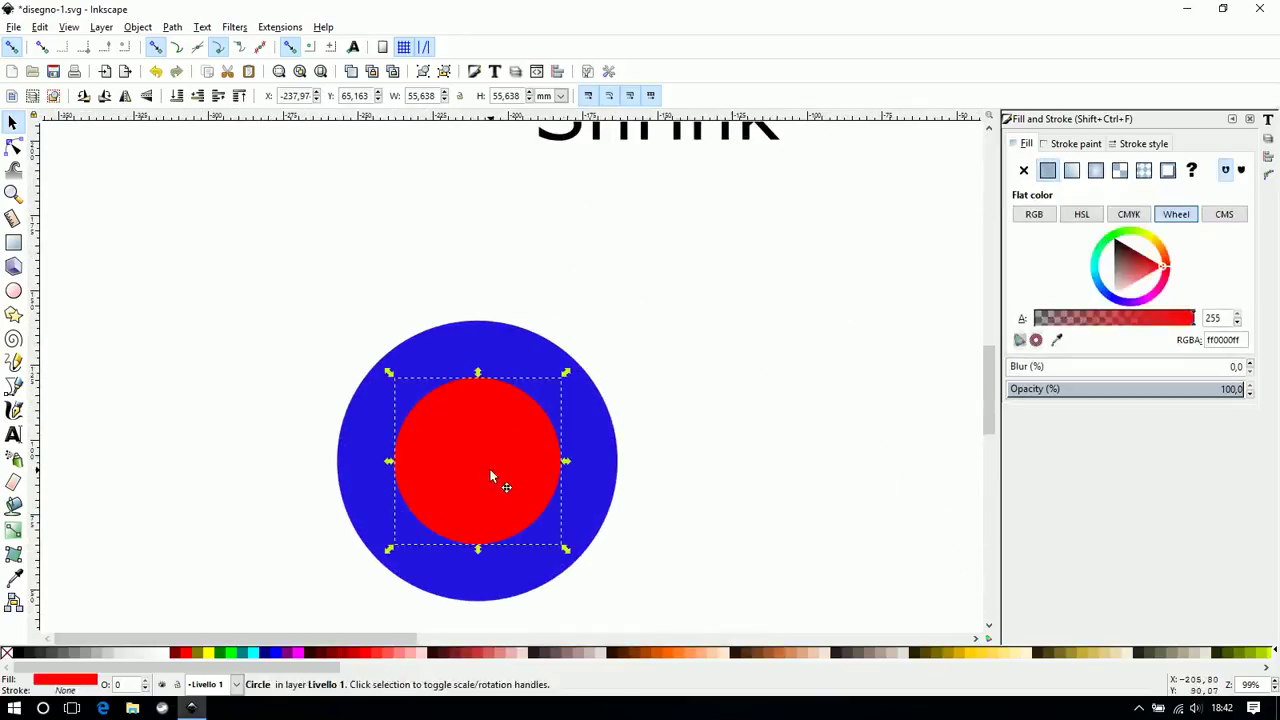
key(greater)
key(greater)
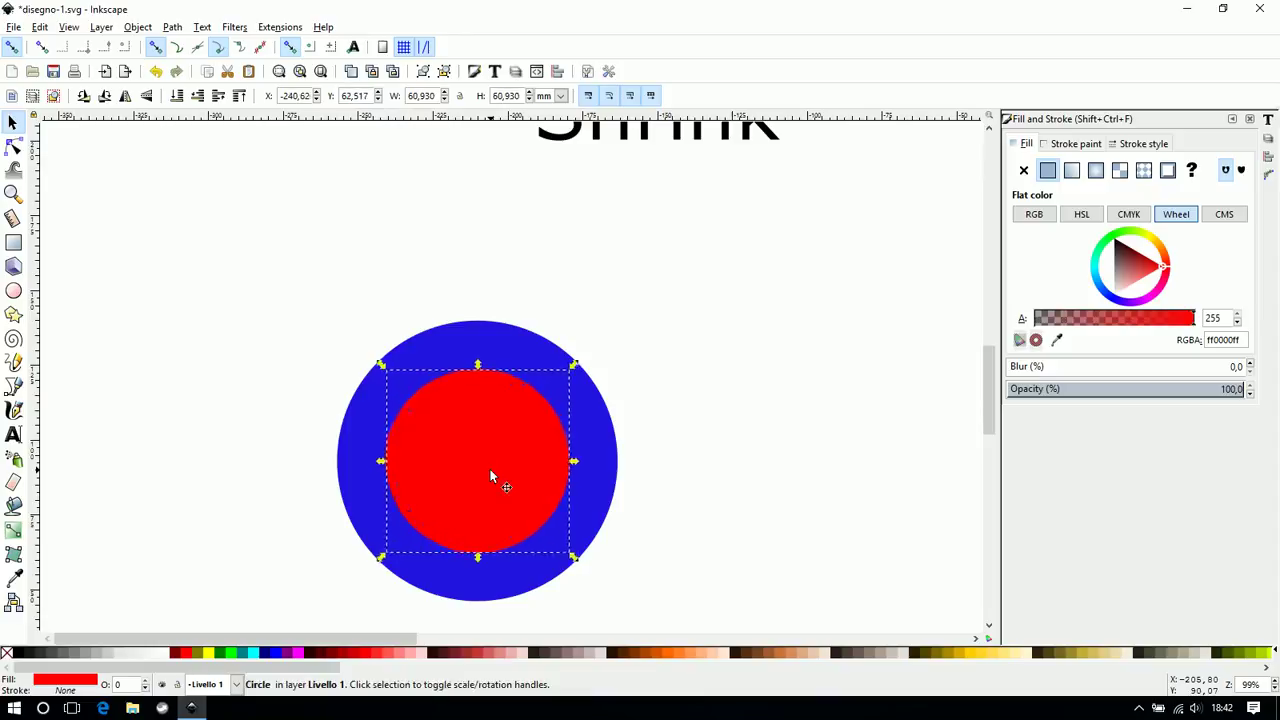
key(greater)
key(greater)
key(greater)
key(greater)
key(greater)
key(greater)
key(greater)
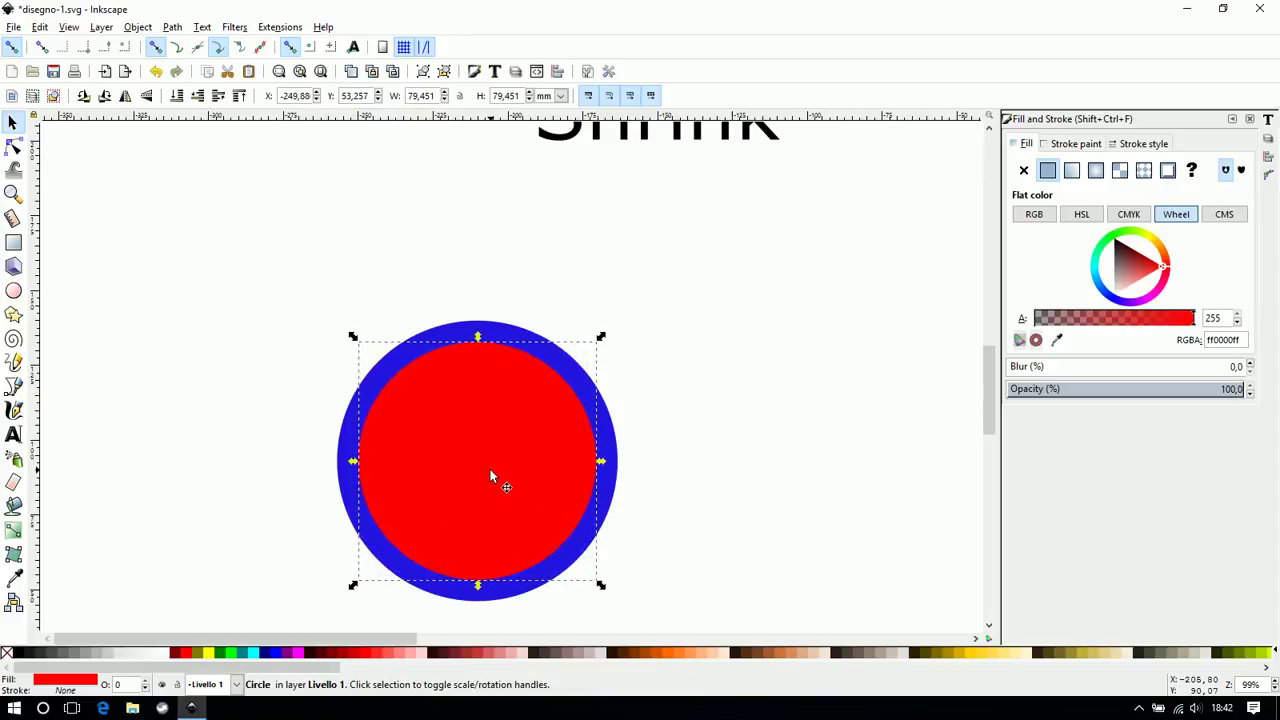
key(greater)
key(greater)
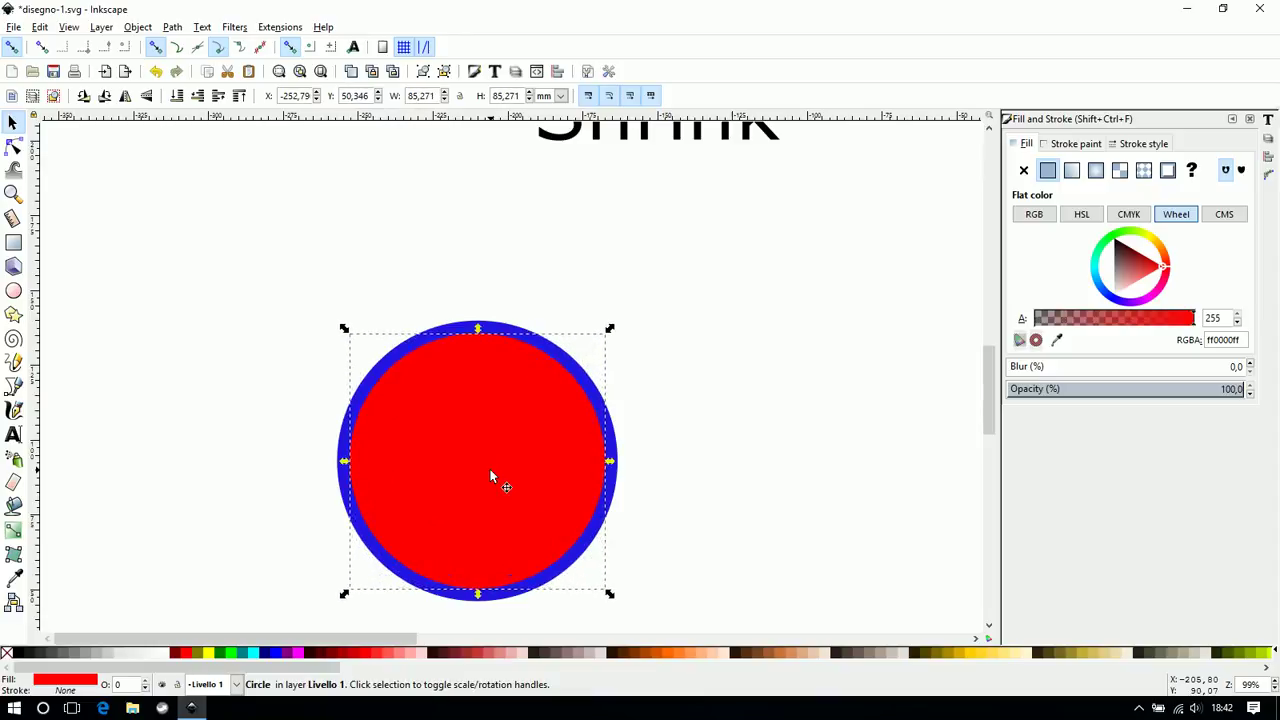
Move the dark red triangle out of the framed box beside the circle
scroll(490, 470, down, 2)
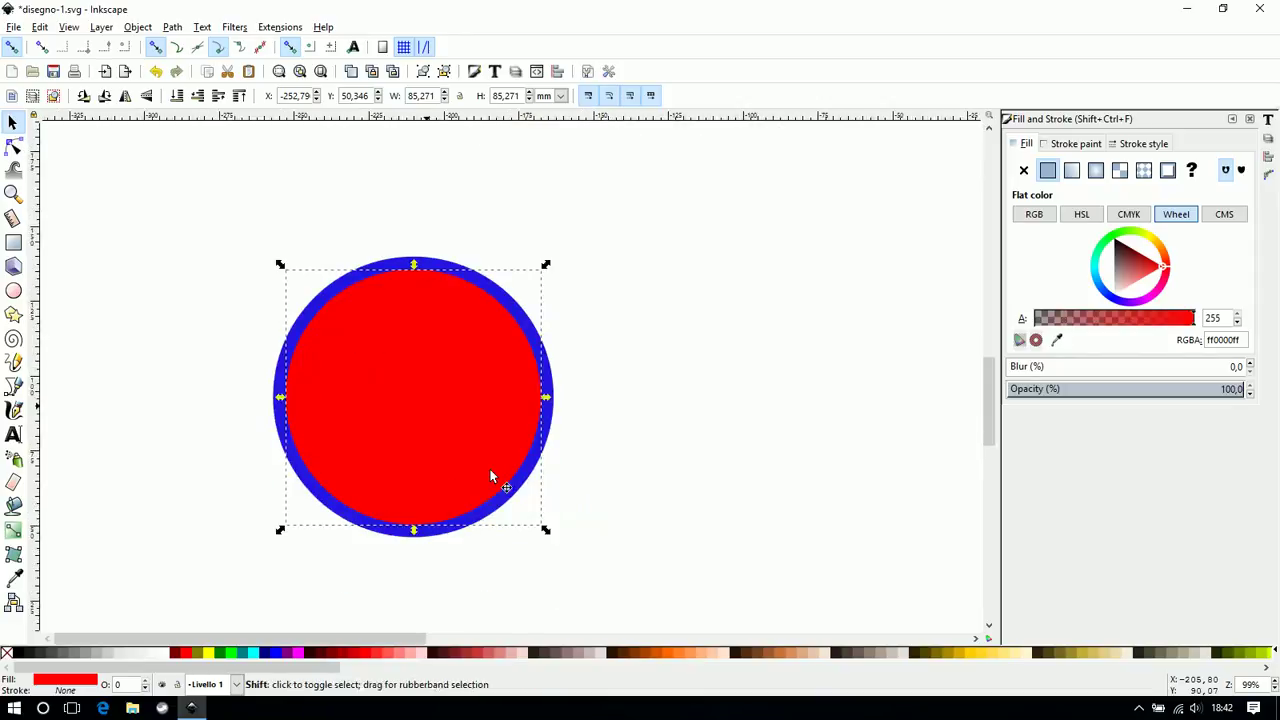
ctrl+scroll(490, 469, down, 1)
ctrl+scroll(490, 469, down, 2)
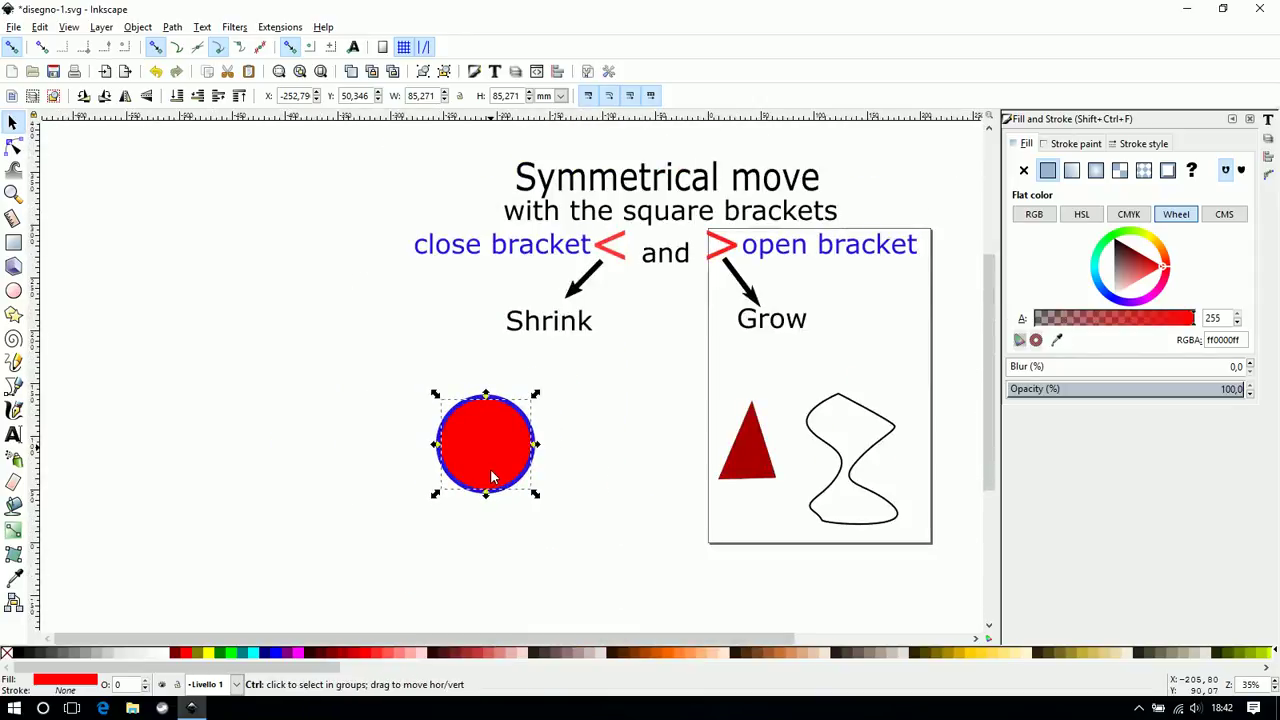
ctrl+scroll(490, 476, down, 1)
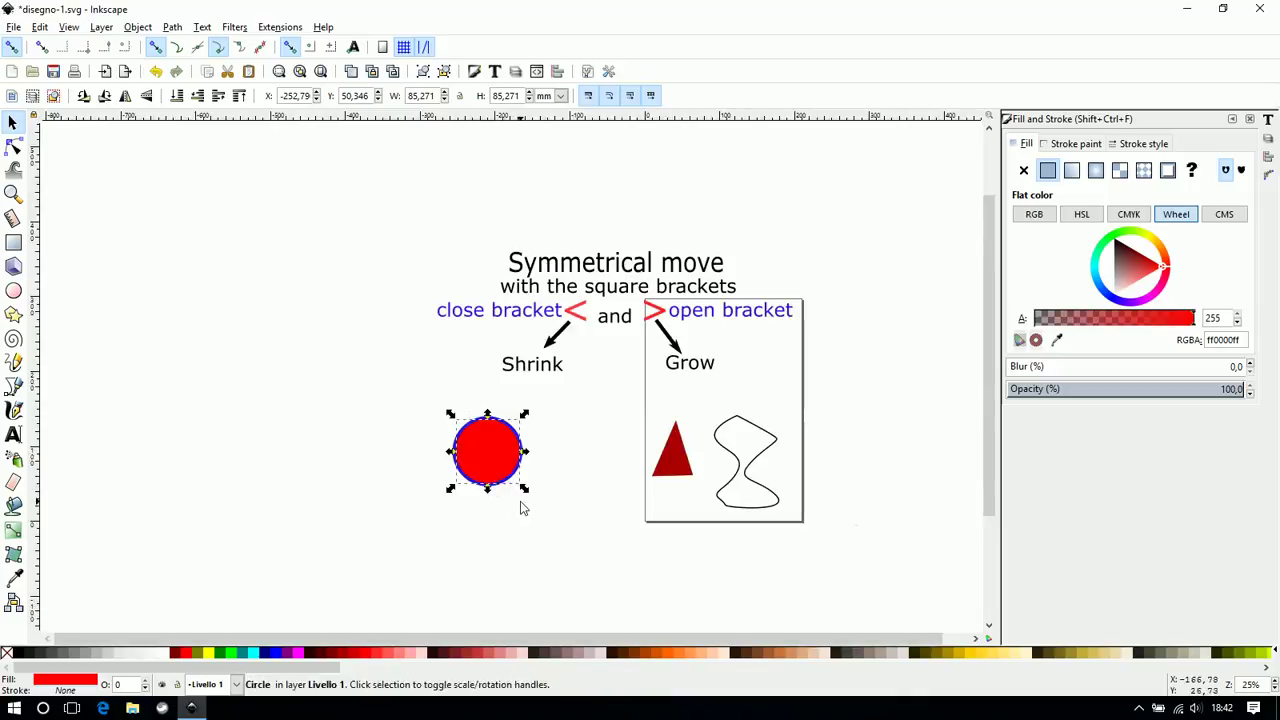
click(682, 458)
drag(682, 458, 609, 456)
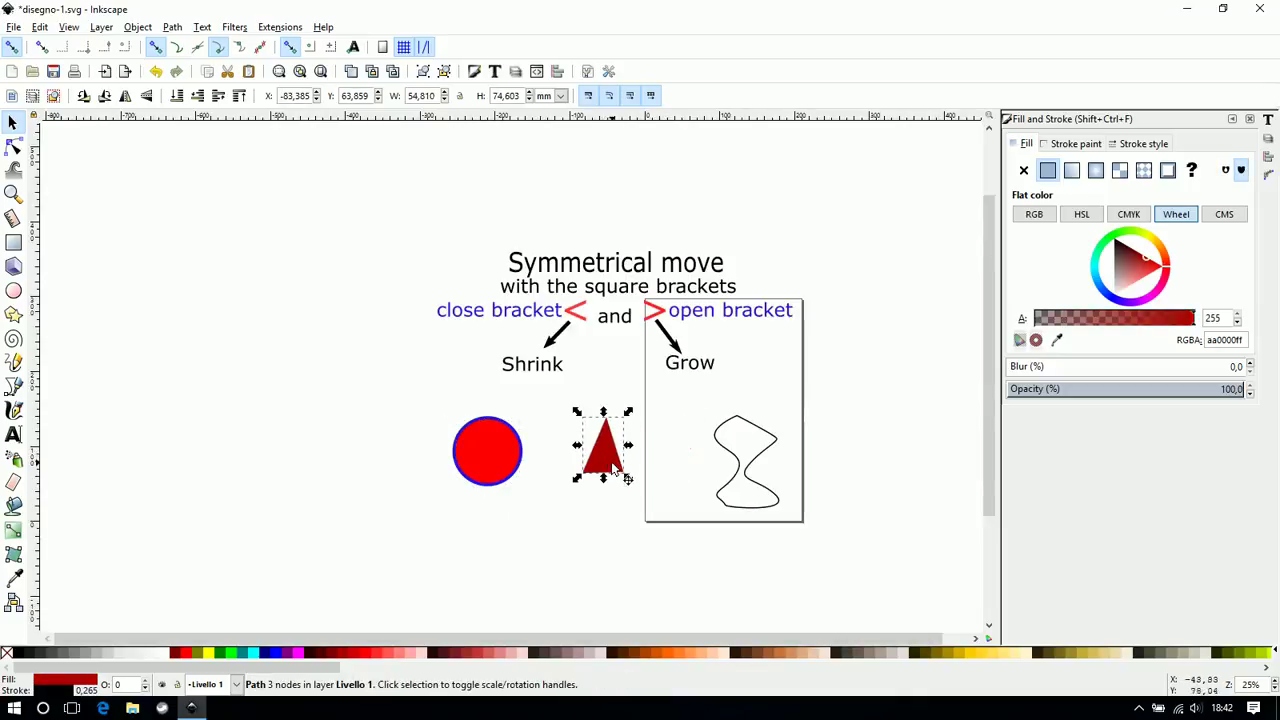
key(n)
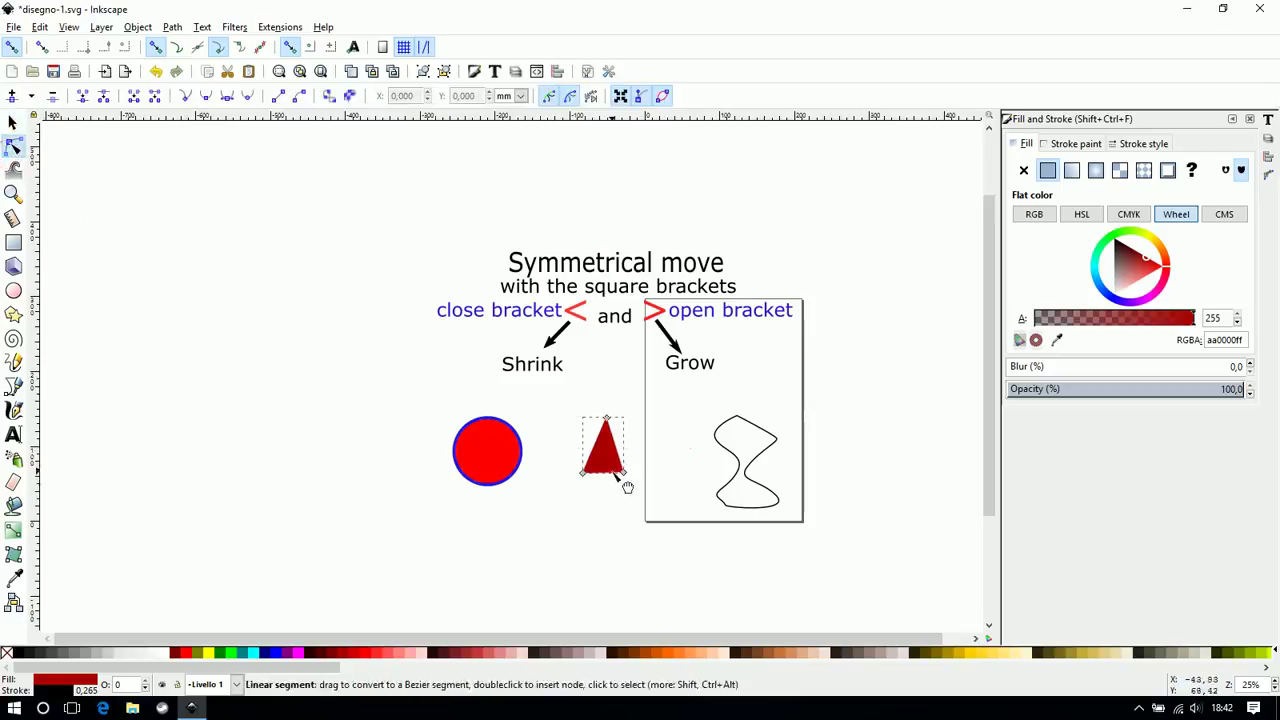
Select the triangle's two base nodes and narrow the base symmetrically
scroll(614, 465, up, 1)
scroll(614, 465, up, 2)
scroll(614, 465, up, 1)
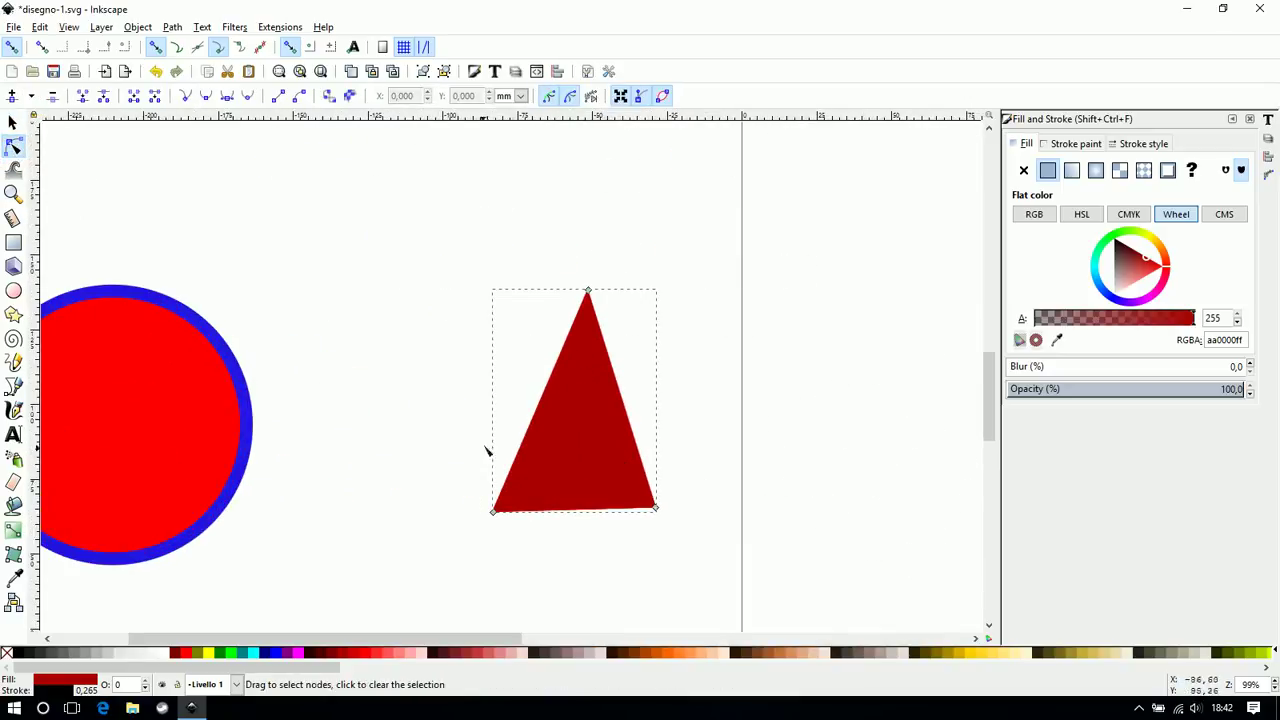
drag(443, 468, 704, 543)
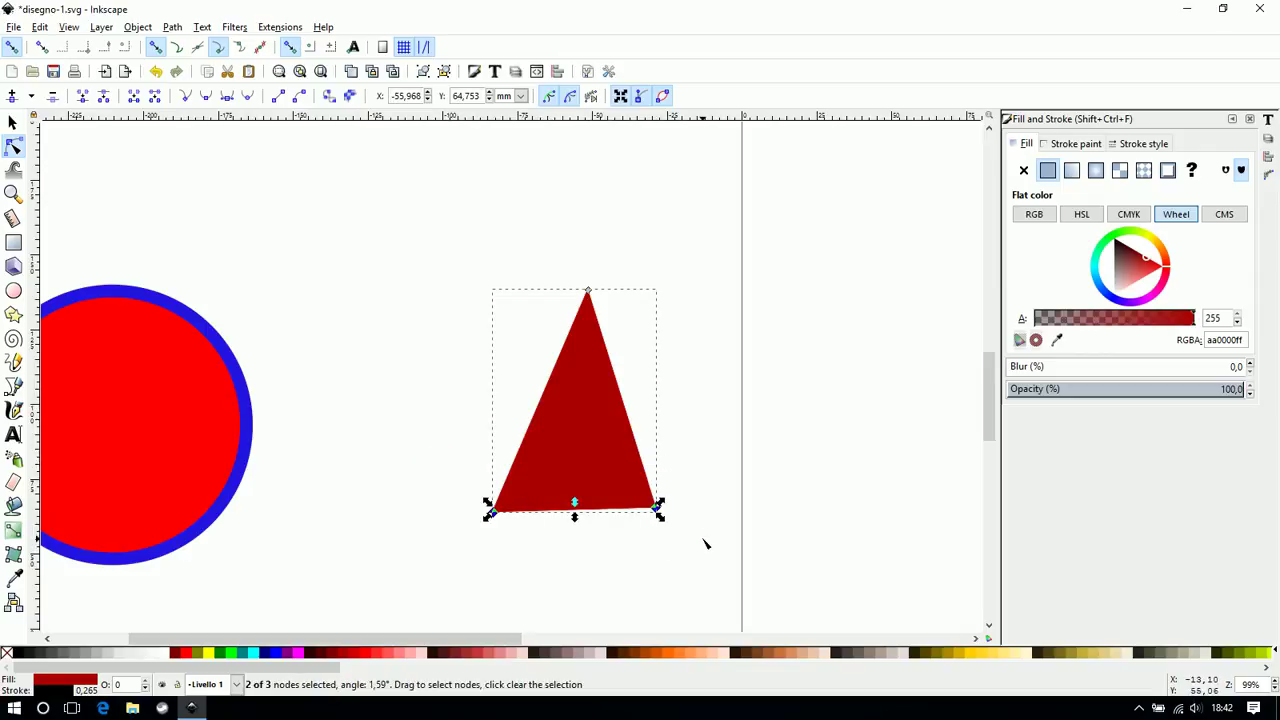
key(comma)
key(comma)
key(comma)
key(comma)
key(comma)
key(comma)
key(comma)
key(comma)
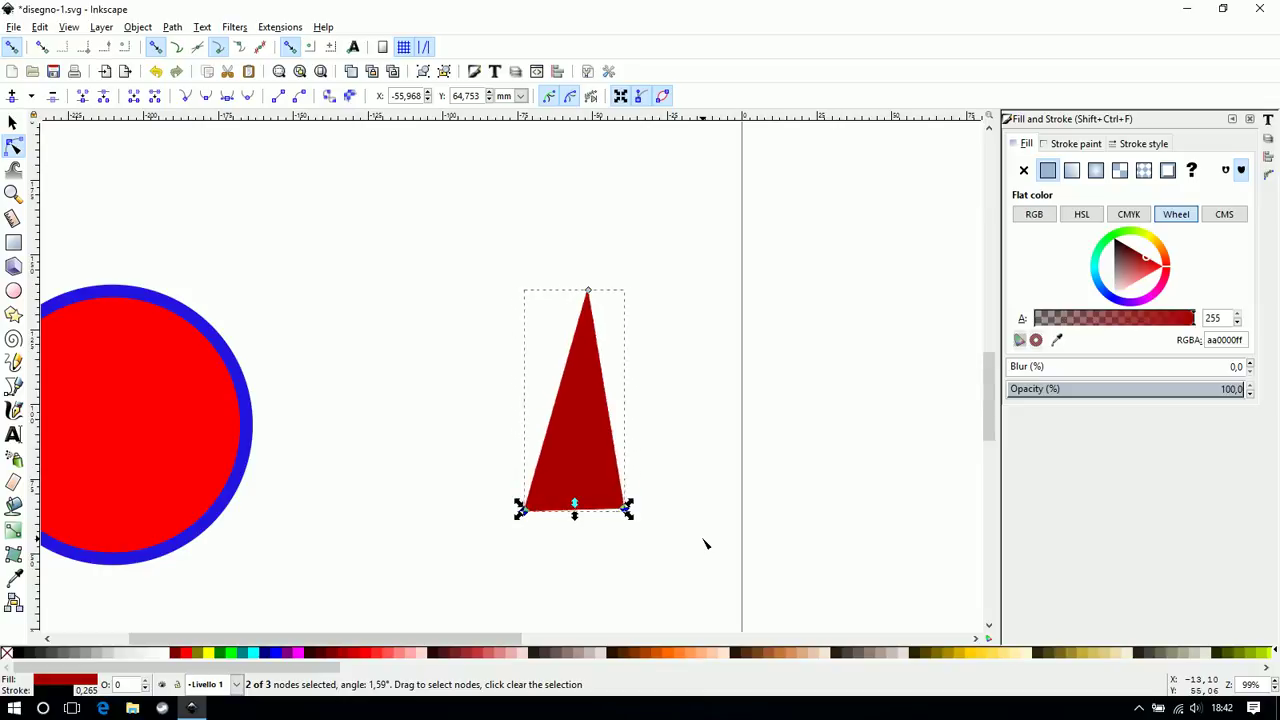
key(comma)
key(comma)
key(comma)
key(comma)
key(comma)
key(comma)
key(comma)
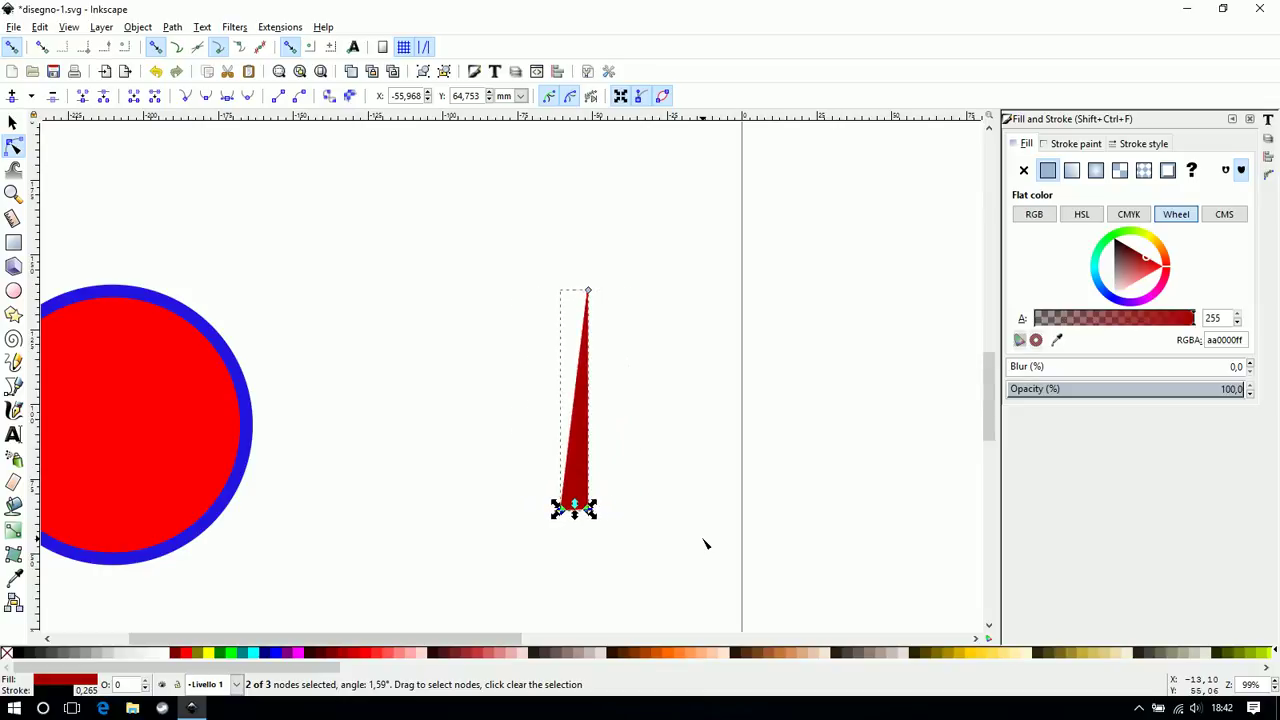
Widen the base symmetrically to 85.050 × 74.907 mm and move the triangle up and right
key(period)
key(period)
key(period)
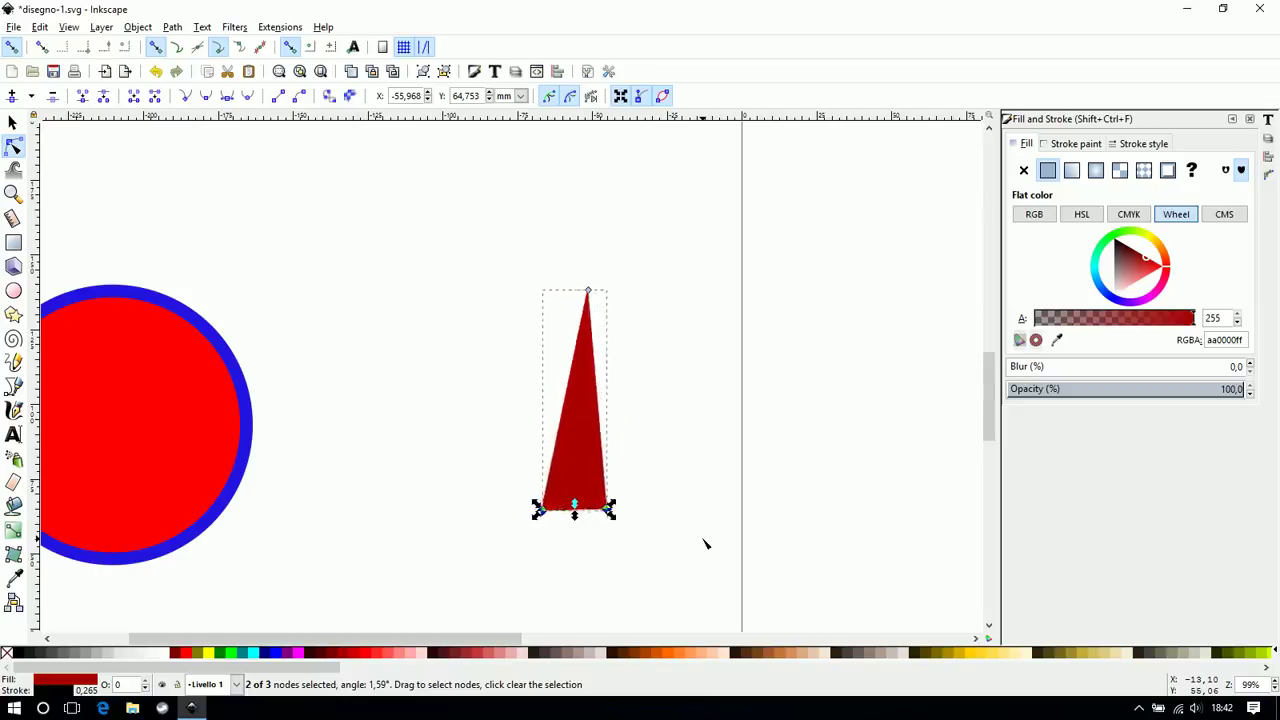
key(period)
key(period)
key(period)
key(period)
key(period)
key(period)
key(period)
key(period)
key(period)
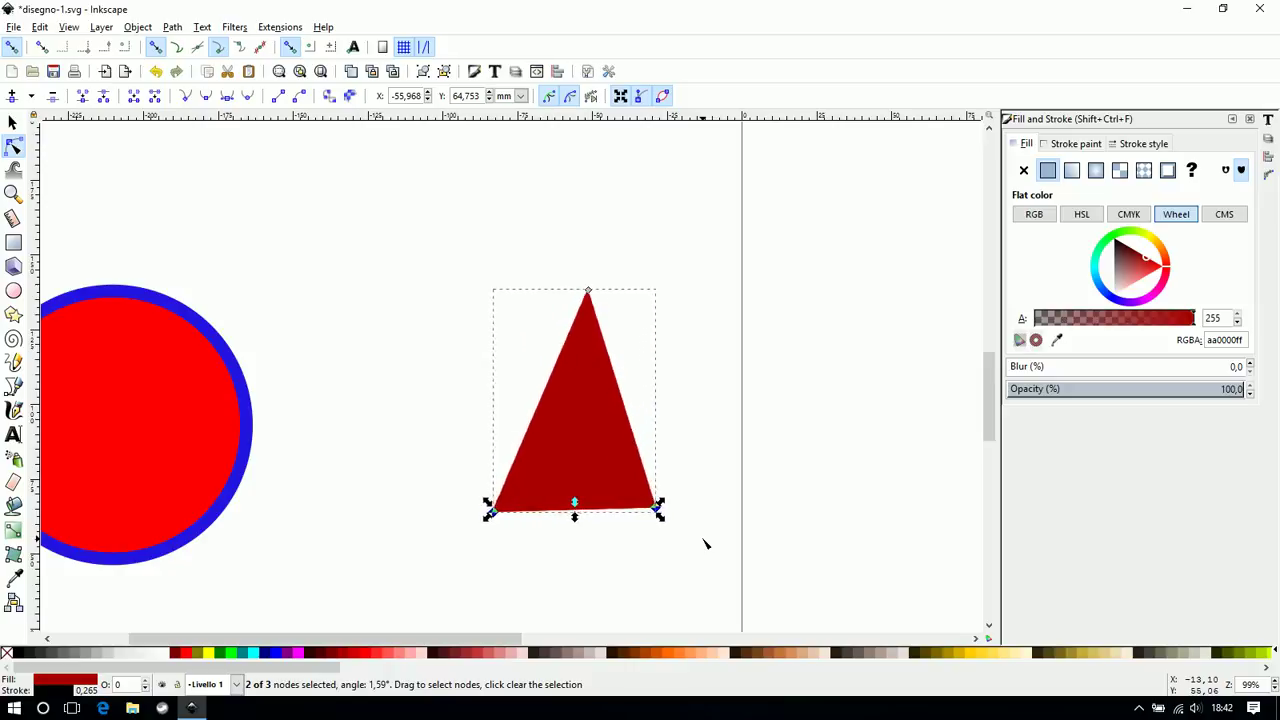
key(period)
key(period)
key(period)
key(period)
key(period)
key(period)
key(period)
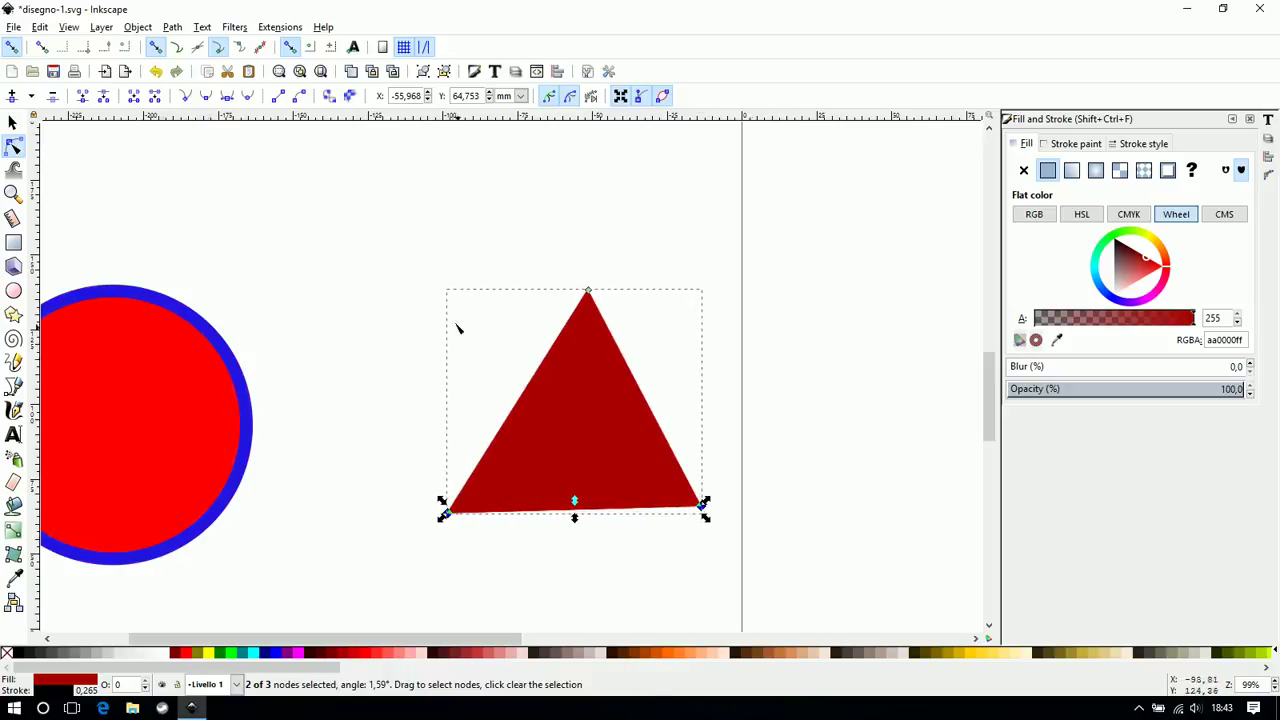
click(13, 122)
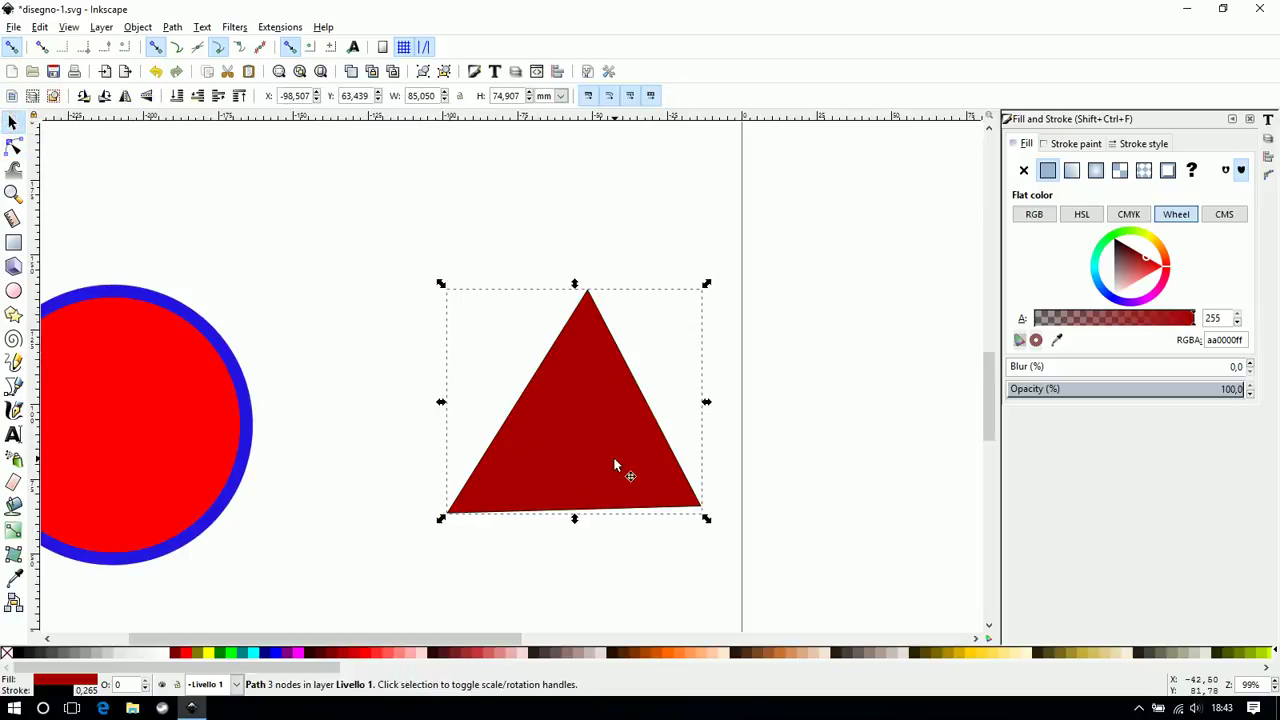
drag(614, 461, 849, 347)
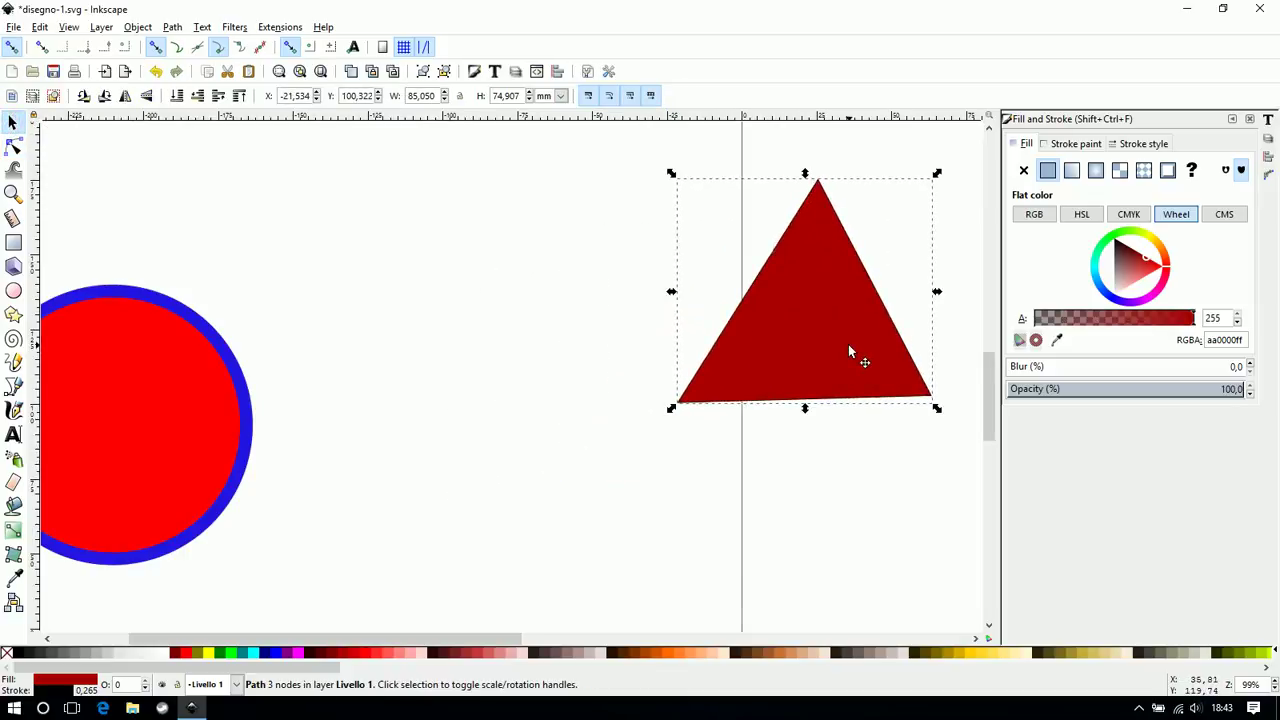
Delete the triangle and draw a 78.577 mm red square right of the circle
key(Delete)
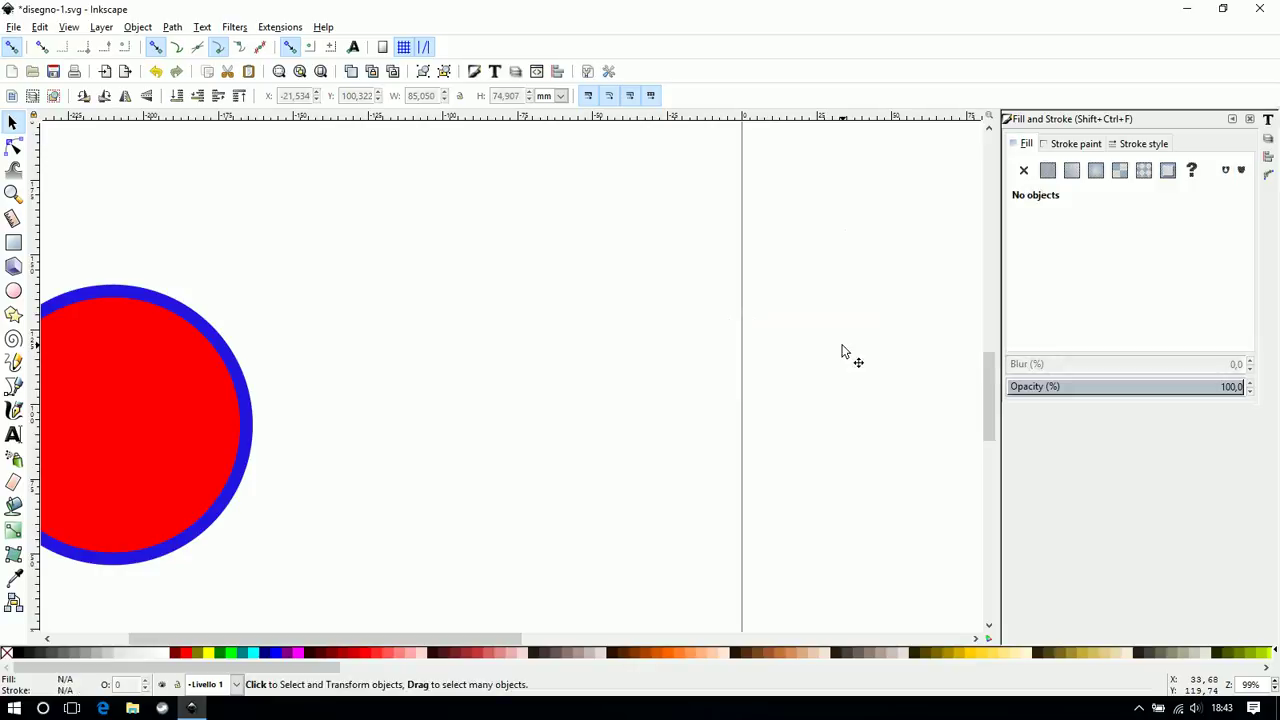
click(13, 242)
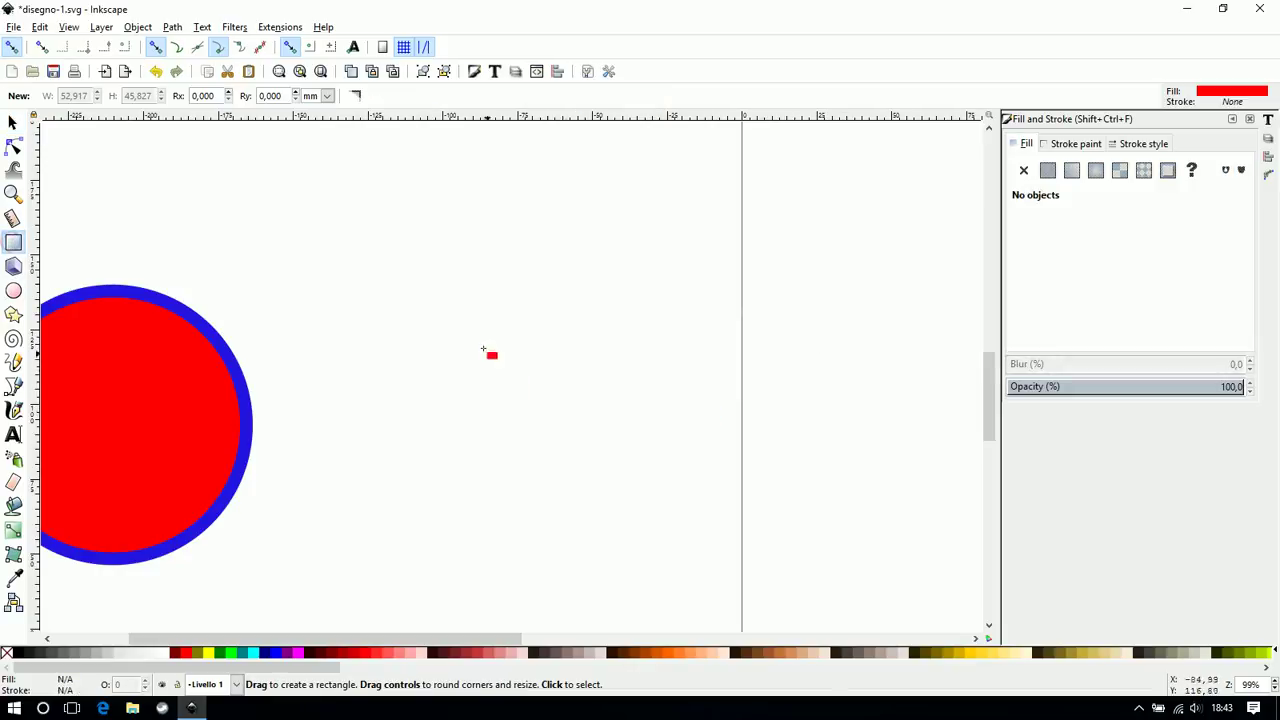
drag(448, 330, 586, 470)
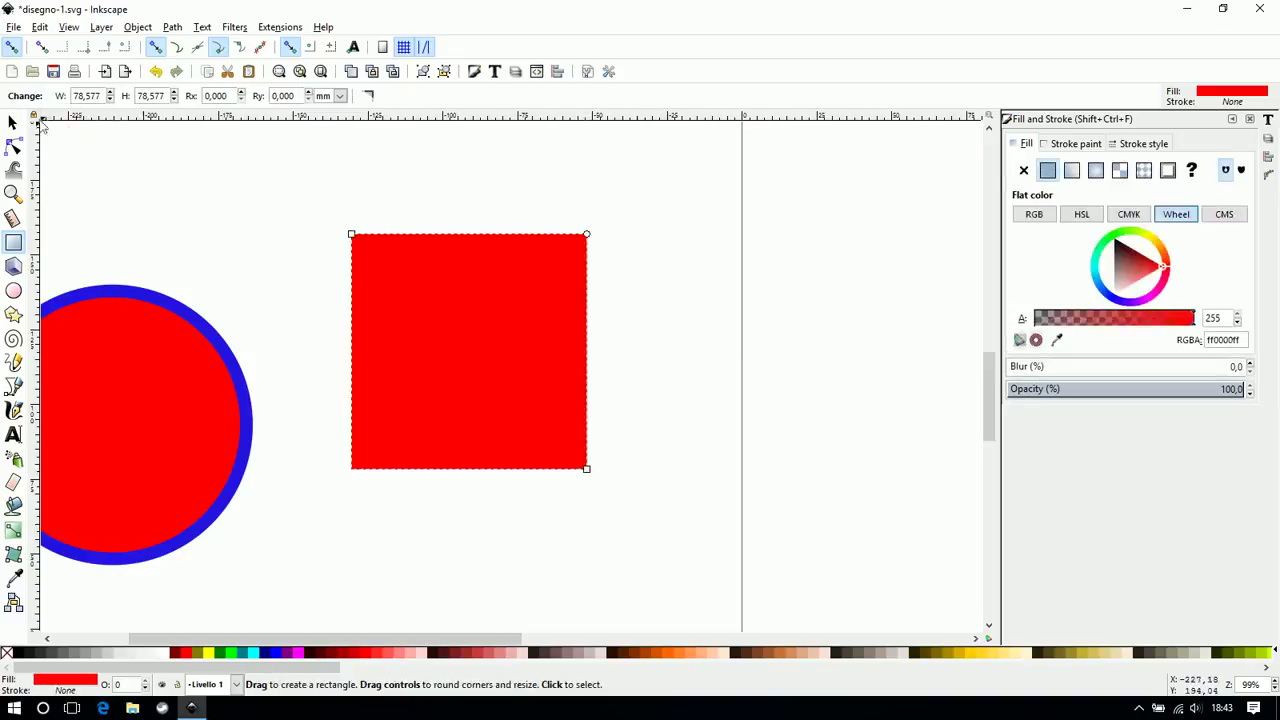
click(13, 122)
drag(518, 337, 566, 406)
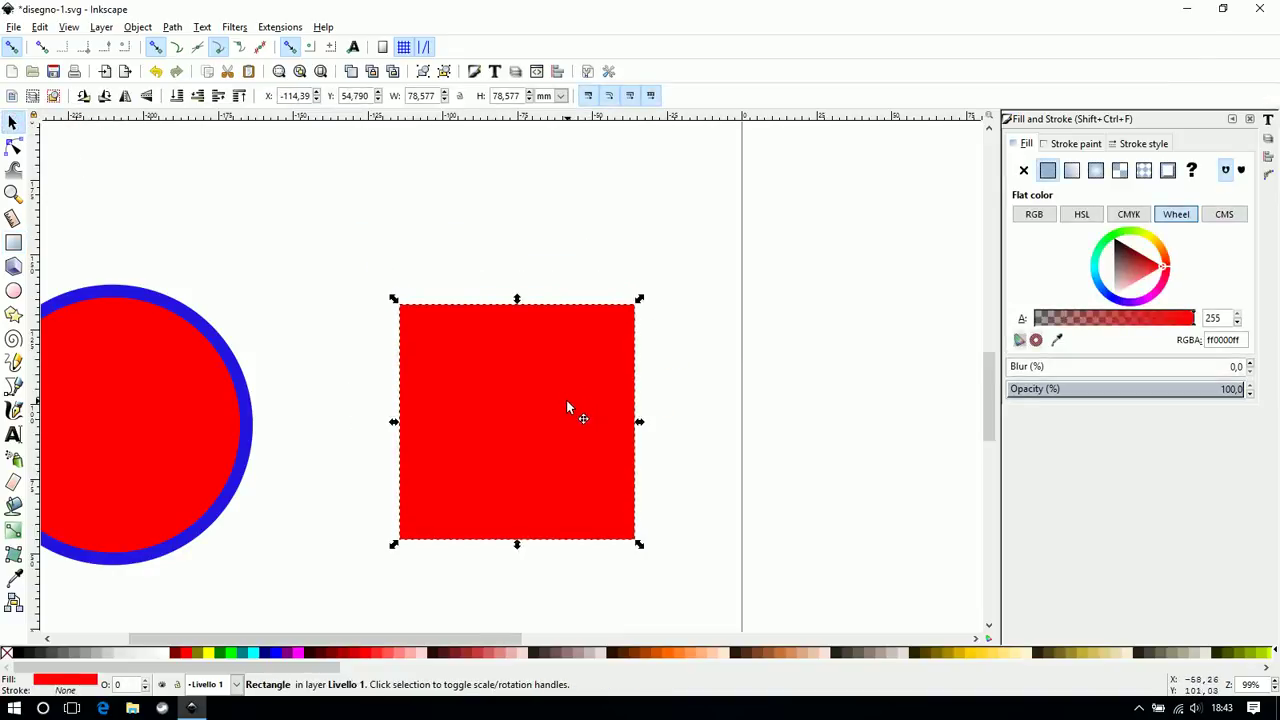
Convert the red square into a four-node path with Path > Object to Path
click(172, 28)
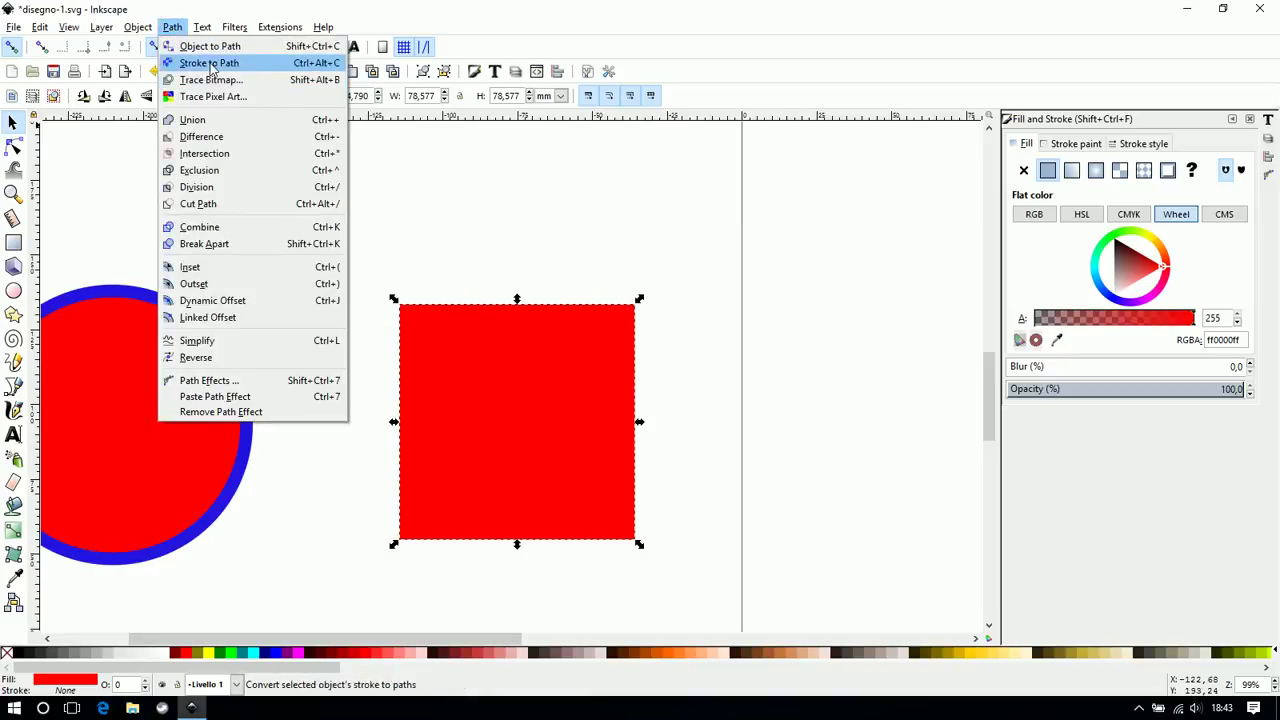
click(210, 46)
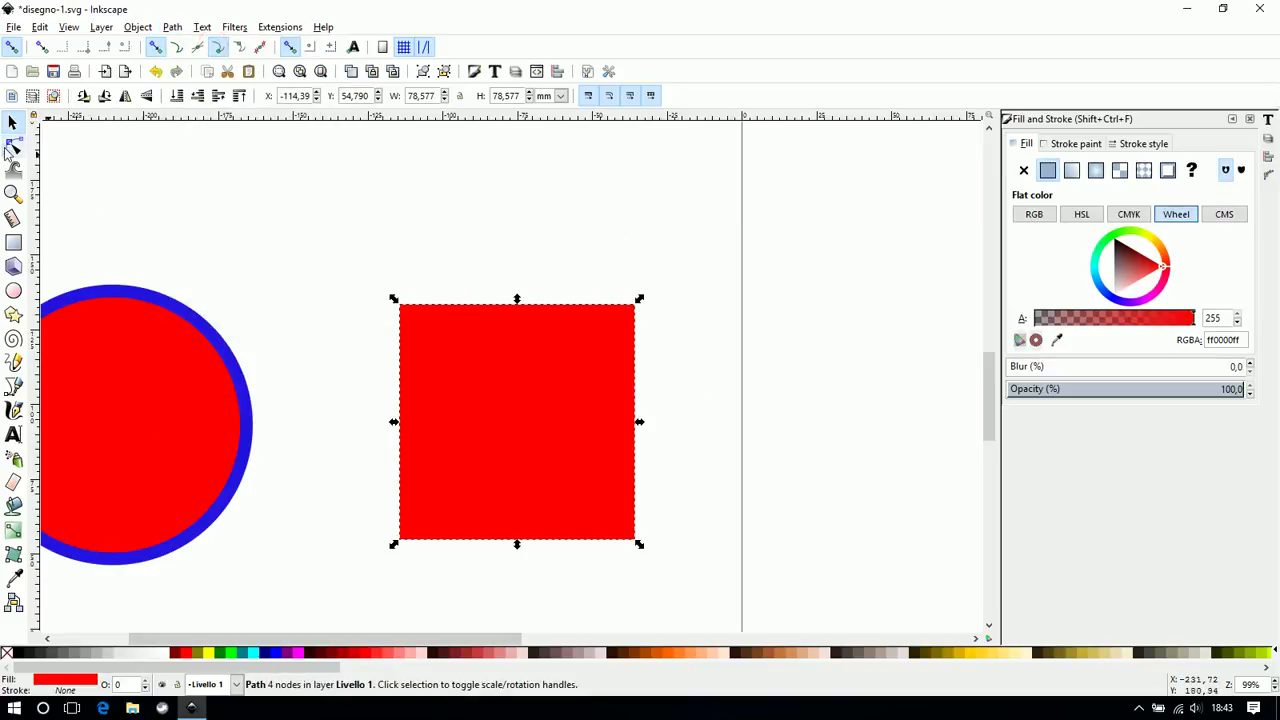
click(12, 147)
Select the square's two bottom nodes and pinch them together toward a point
drag(384, 290, 664, 320)
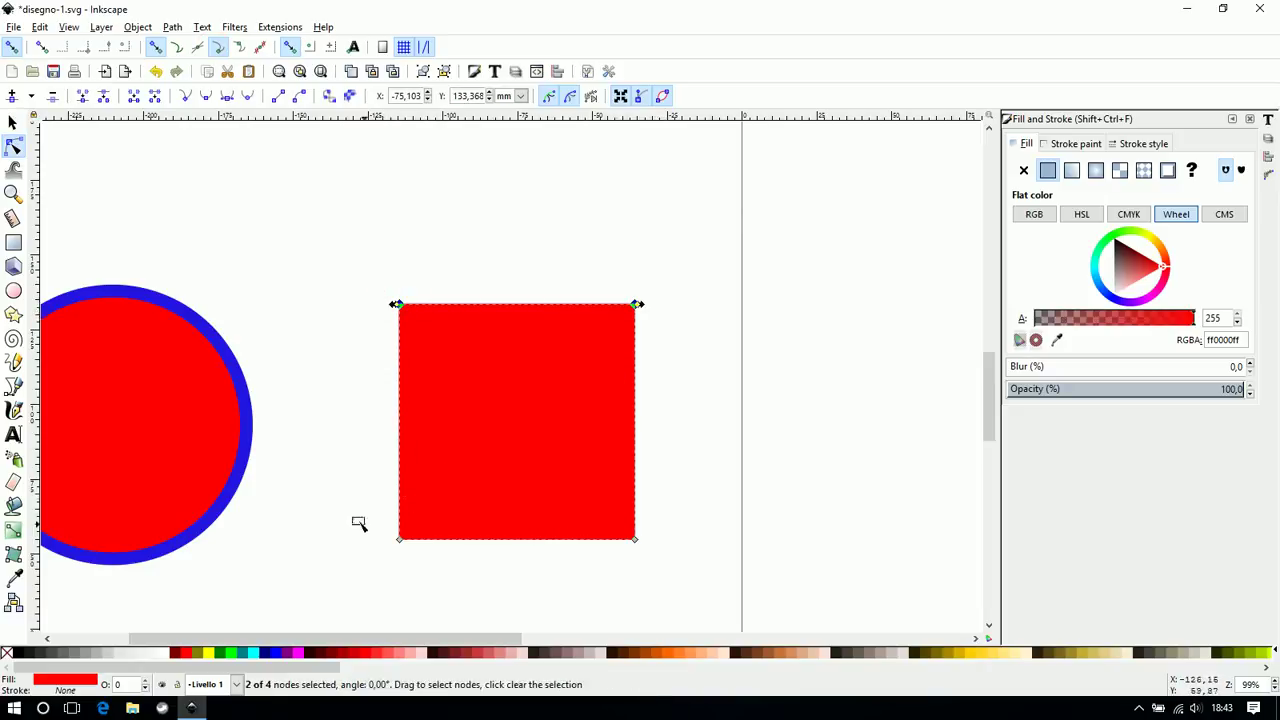
drag(354, 517, 684, 570)
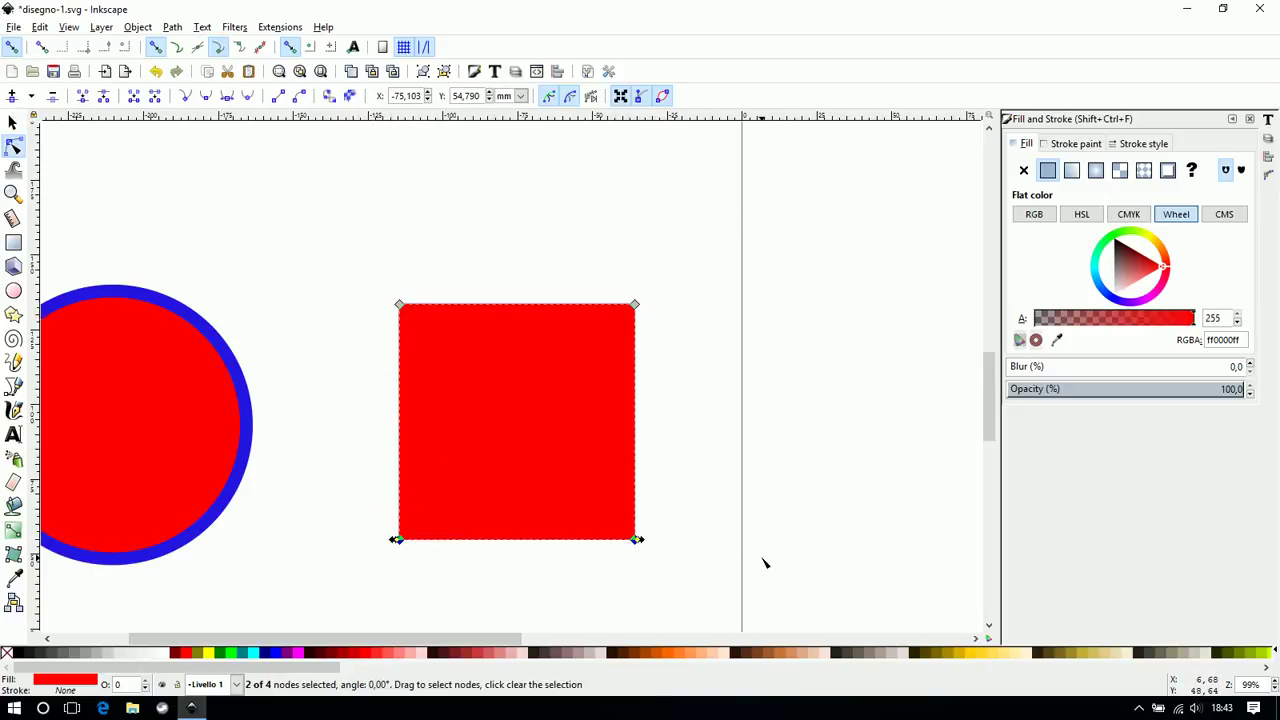
key(comma)
key(comma)
key(comma)
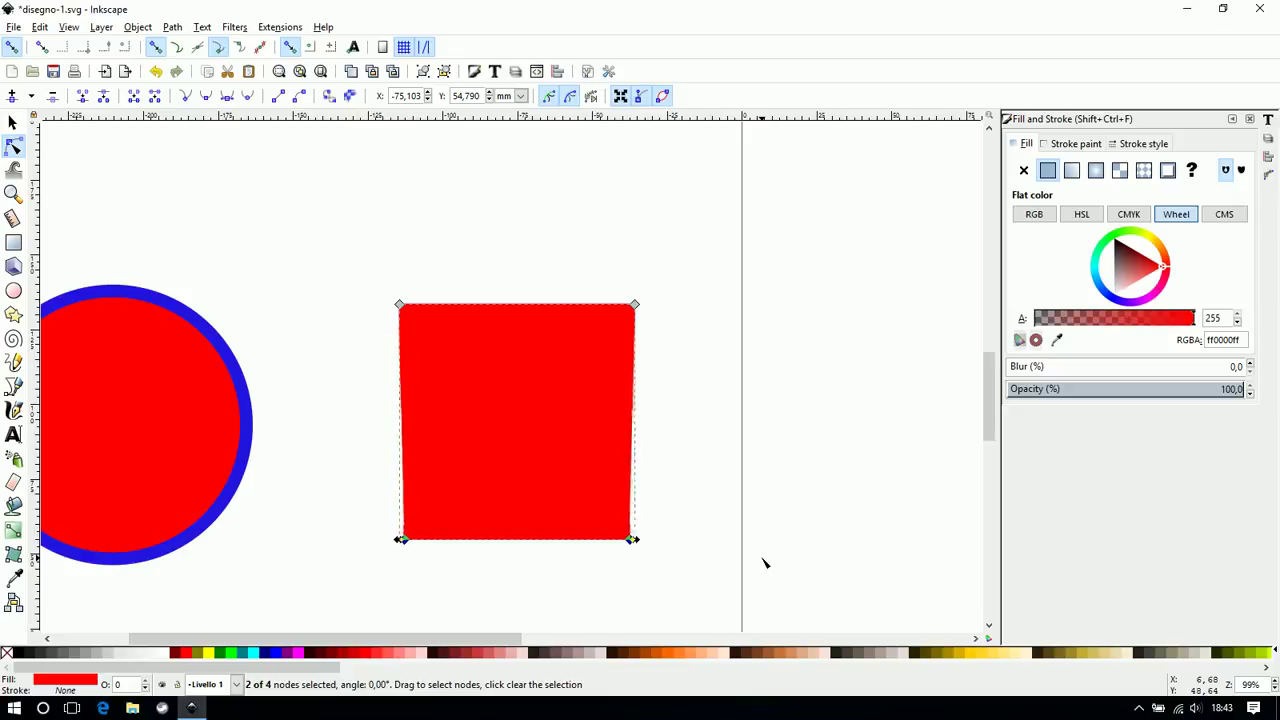
key(comma)
key(comma)
key(comma)
key(comma)
key(comma)
key(comma)
key(comma)
key(comma)
key(comma)
key(comma)
key(comma)
key(comma)
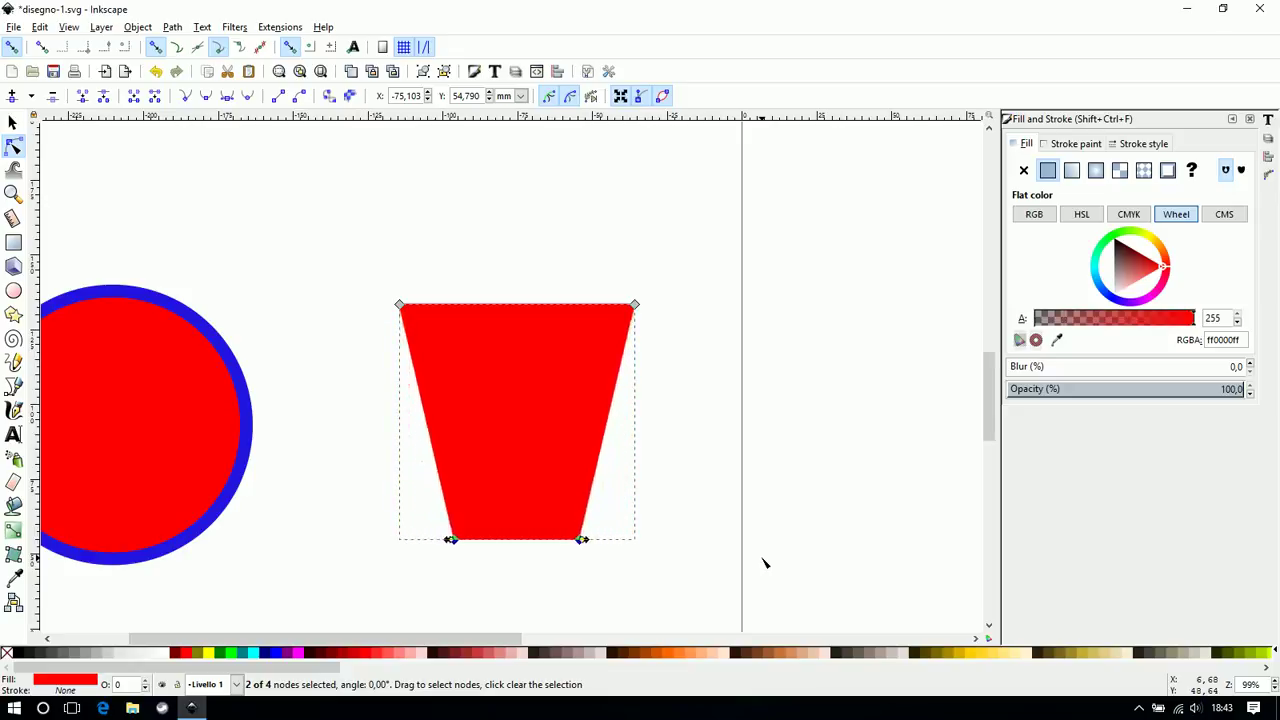
key(comma)
key(comma)
key(comma)
key(comma)
key(comma)
key(comma)
key(comma)
key(comma)
key(comma)
key(comma)
key(comma)
key(comma)
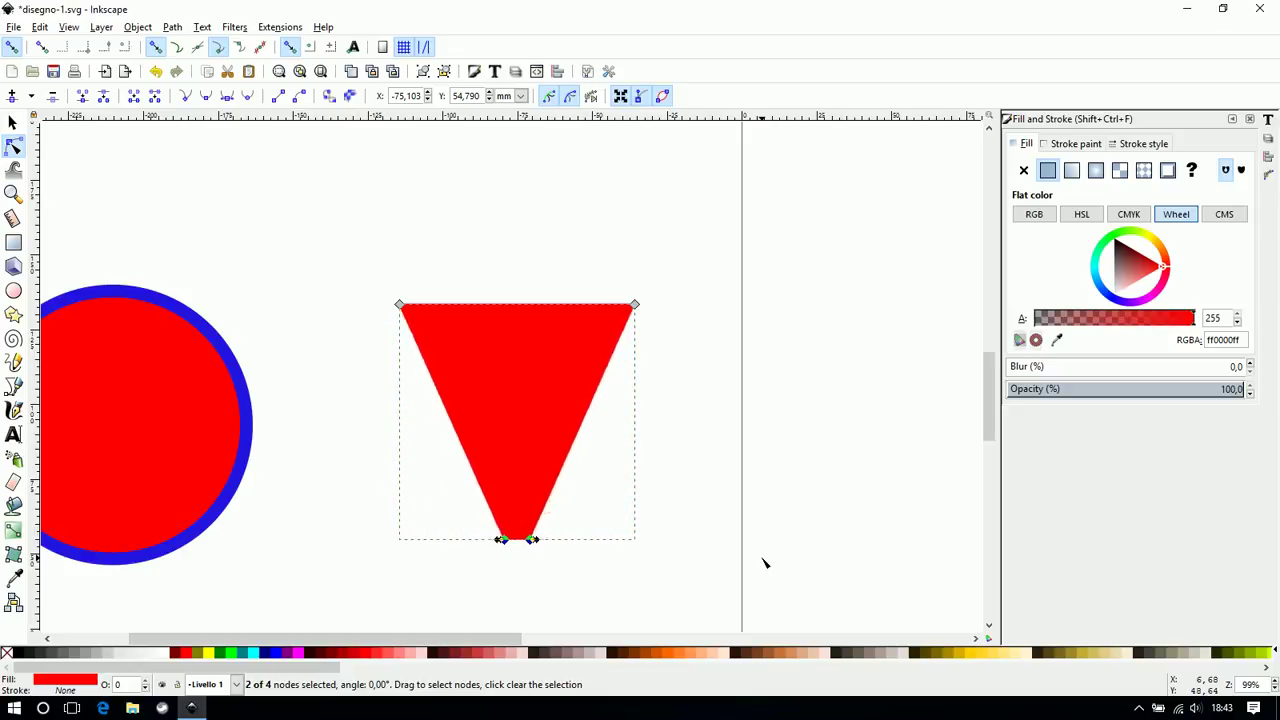
key(comma)
key(comma)
key(comma)
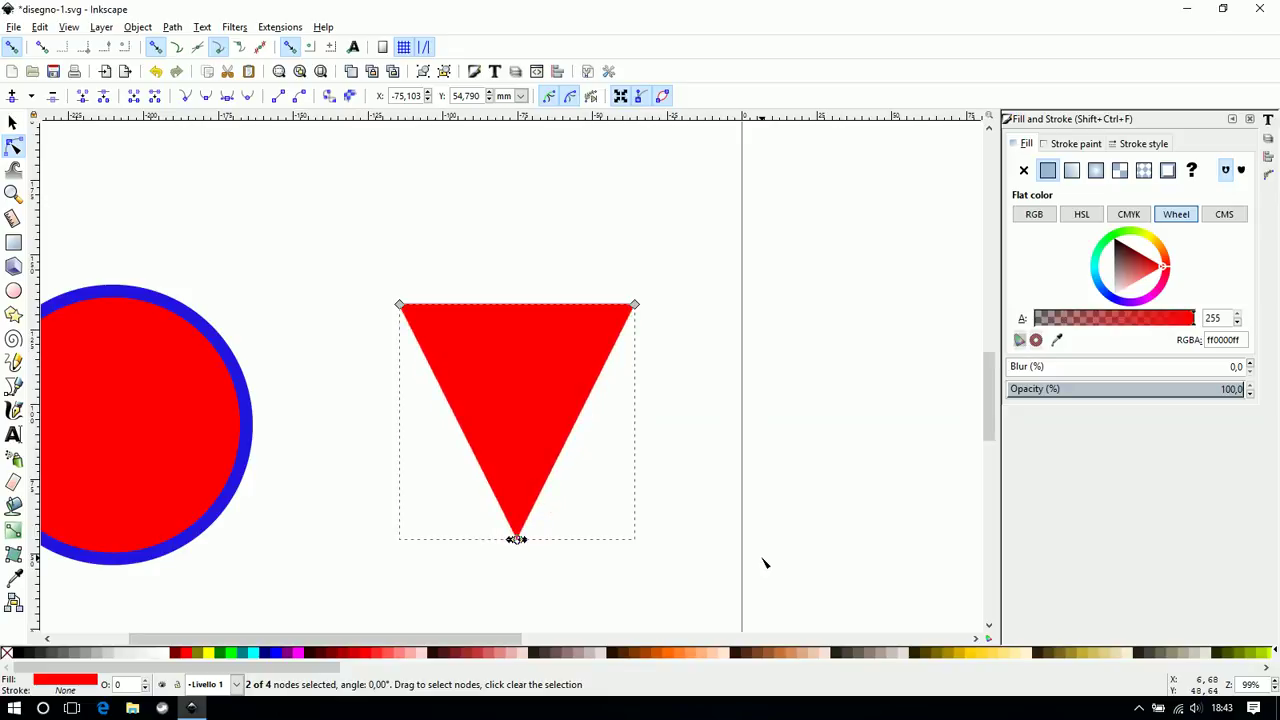
Spread the bottom tip nodes apart into an hourglass, then narrow them again
click(675, 473)
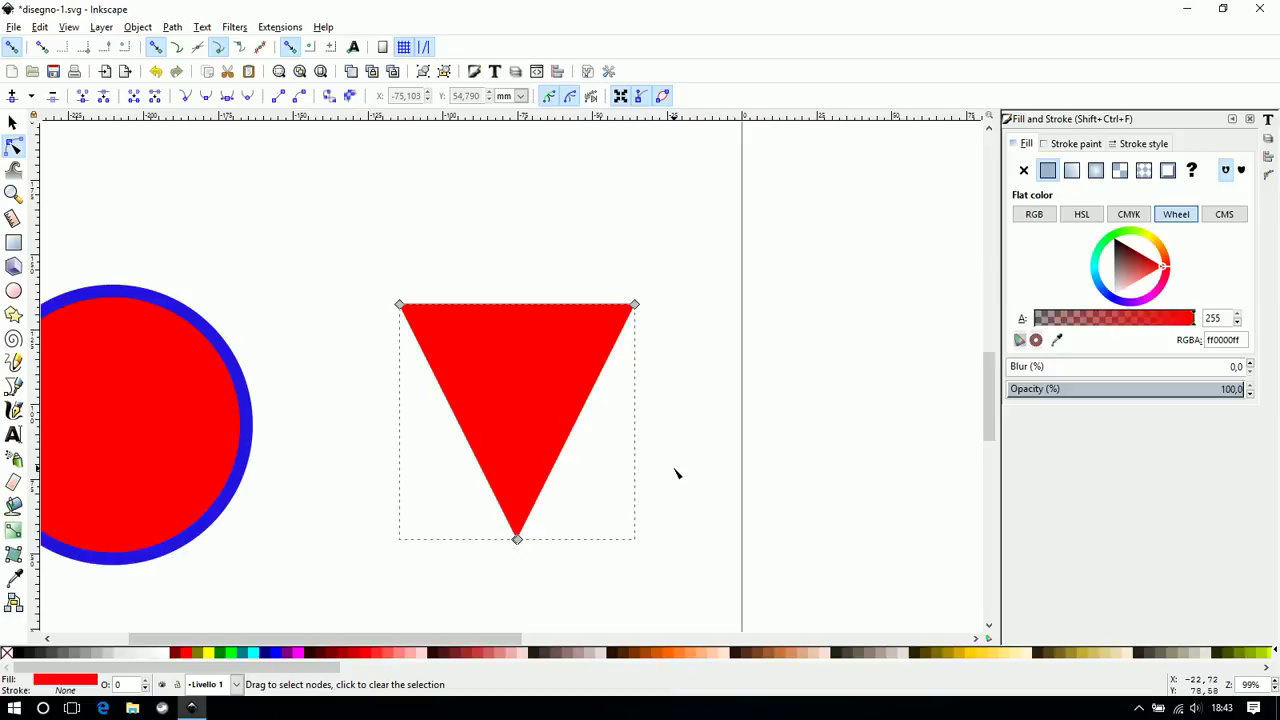
drag(465, 513, 586, 585)
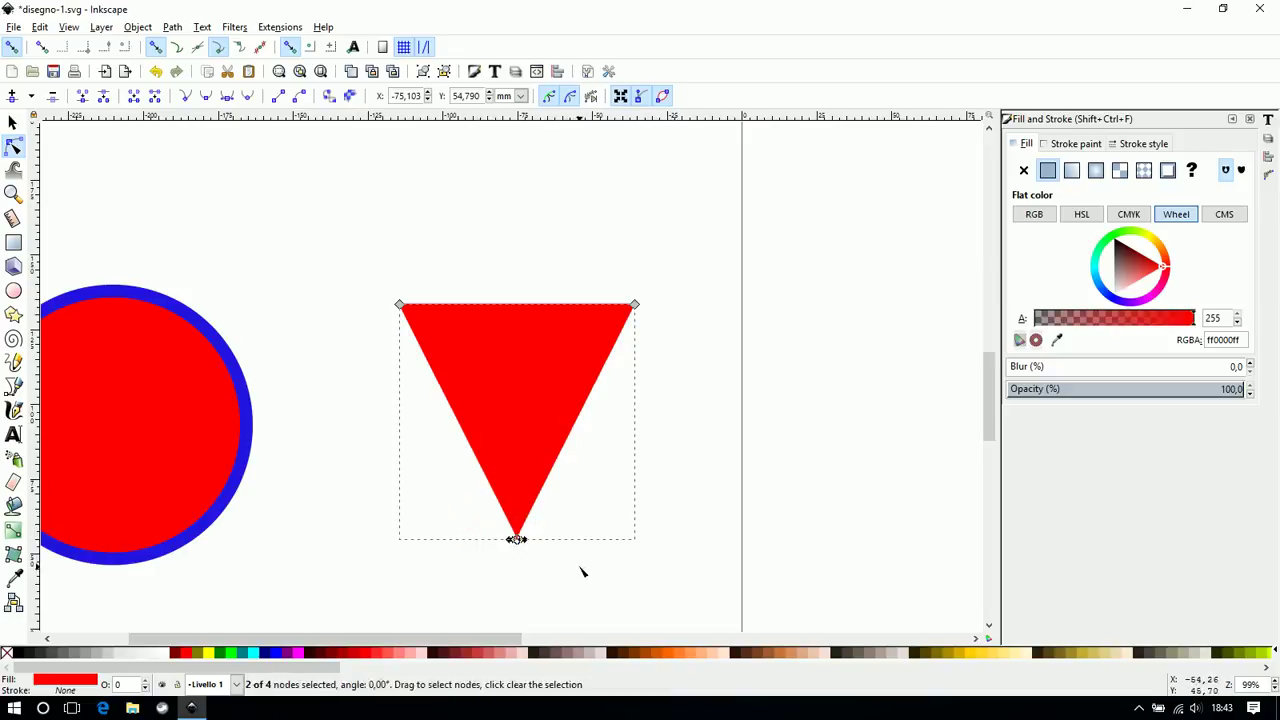
key(period)
key(period)
key(period)
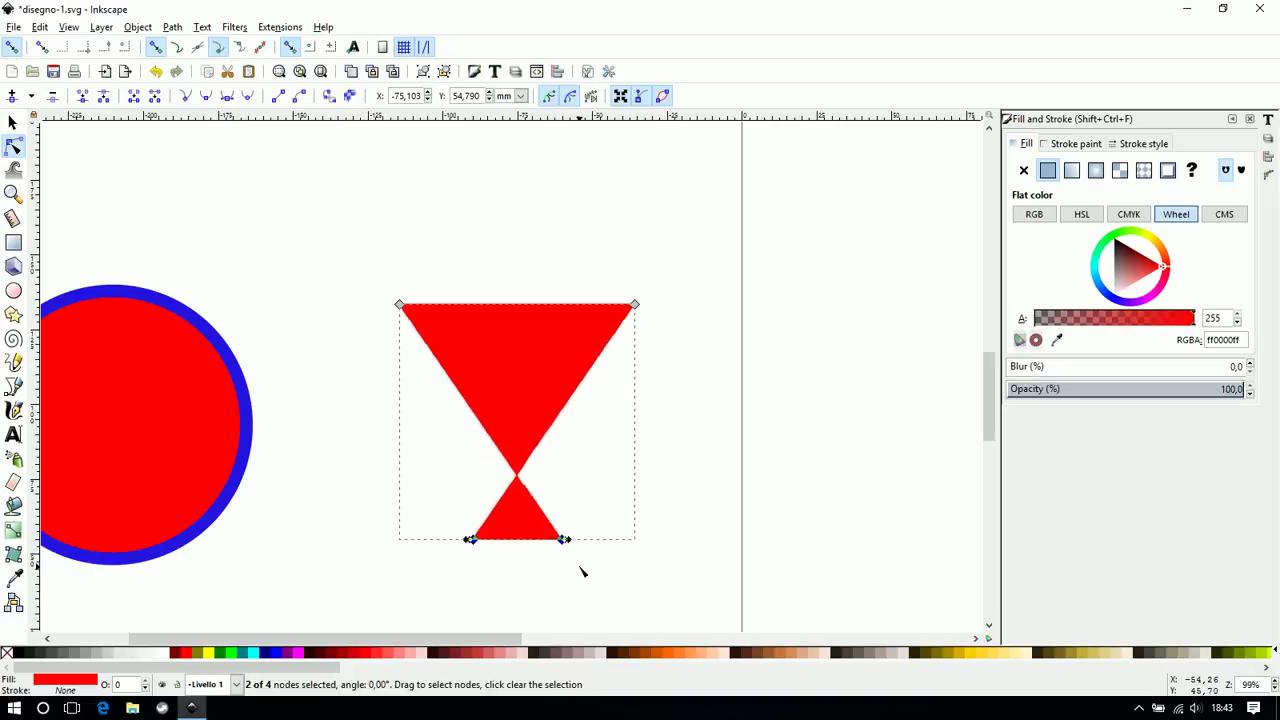
key(period)
key(period)
key(greater)
key(greater)
key(greater)
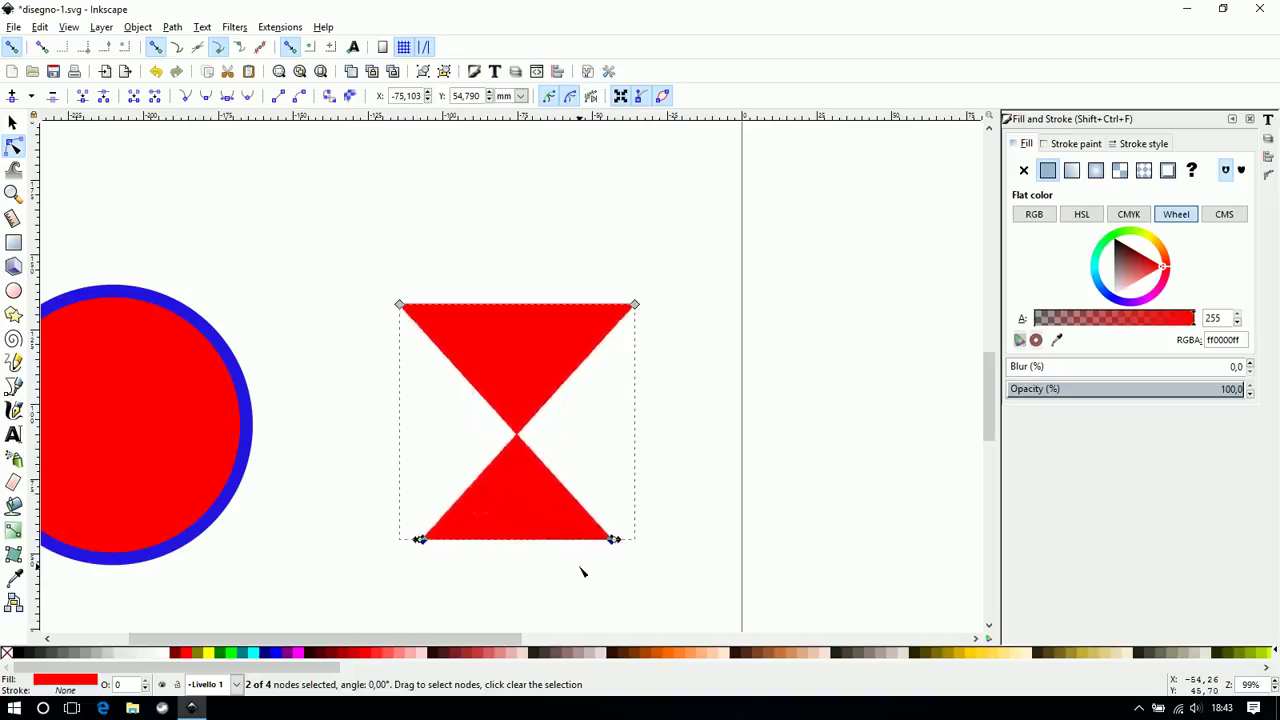
key(greater)
key(greater)
key(greater)
key(less)
key(less)
key(less)
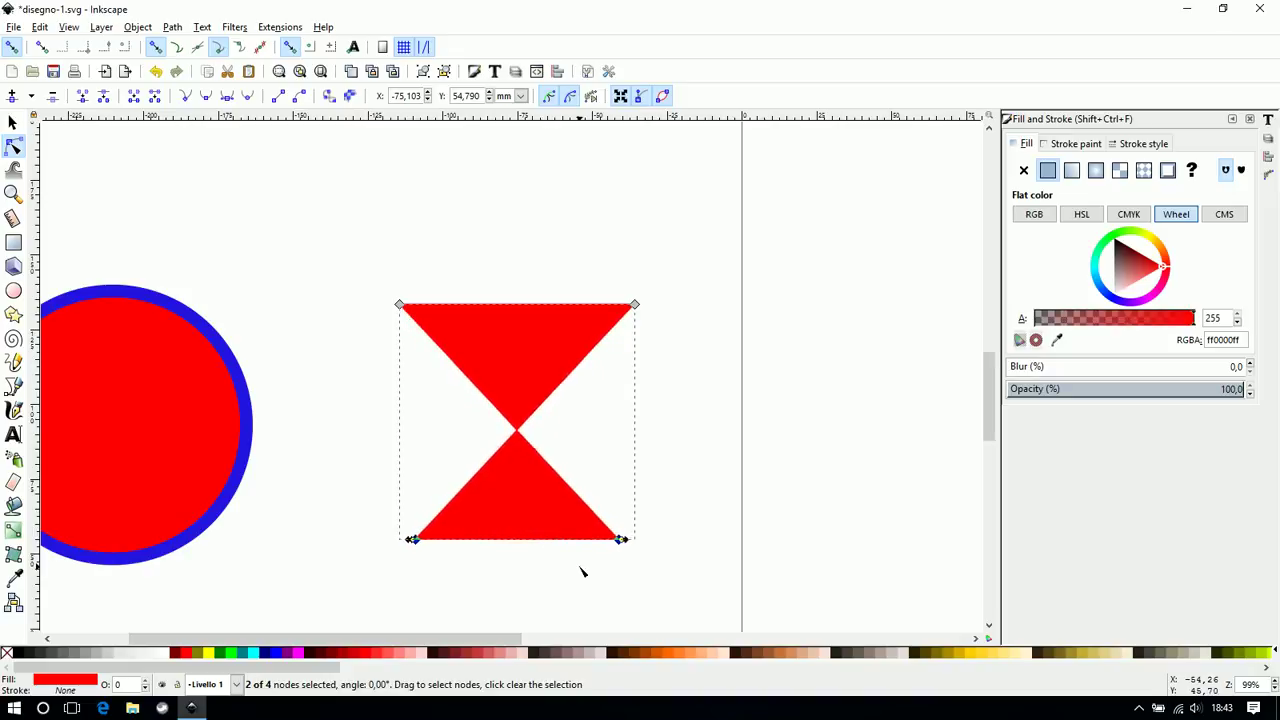
key(less)
key(less)
key(less)
key(less)
key(less)
key(less)
key(less)
key(less)
key(less)
key(less)
key(less)
key(less)
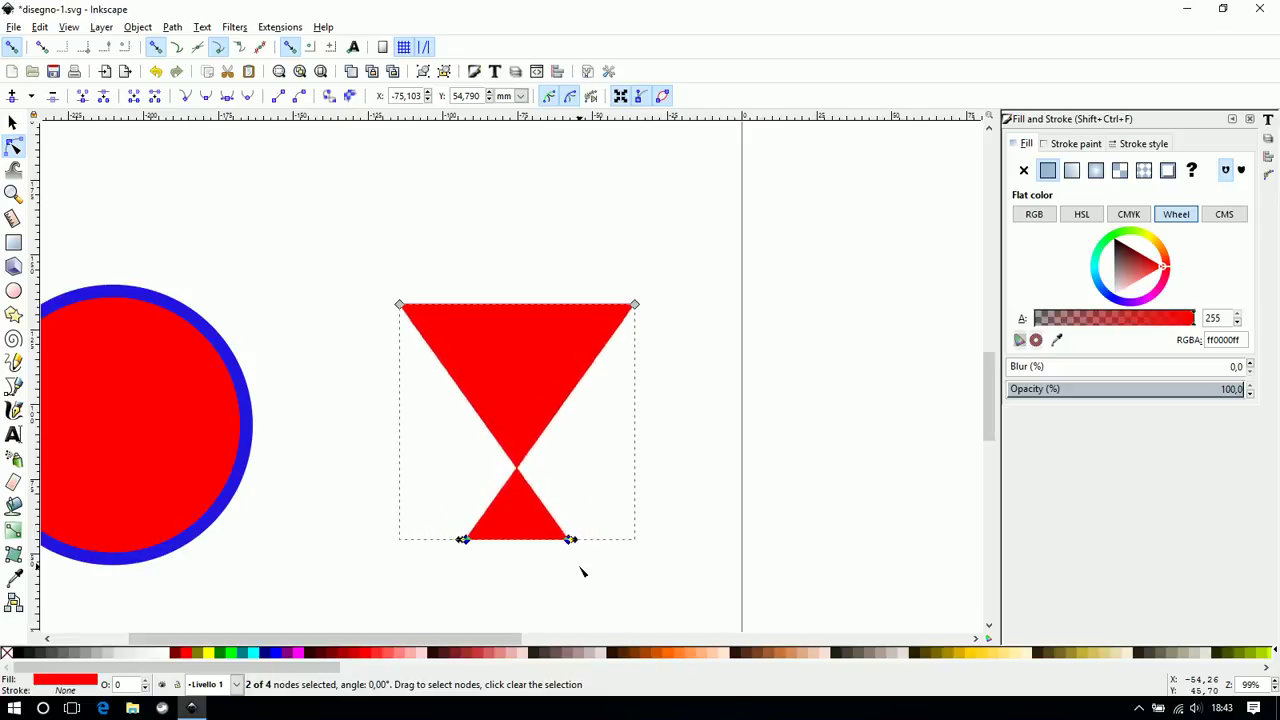
key(less)
key(less)
key(less)
key(less)
key(less)
key(less)
key(less)
key(less)
key(less)
key(less)
key(less)
key(less)
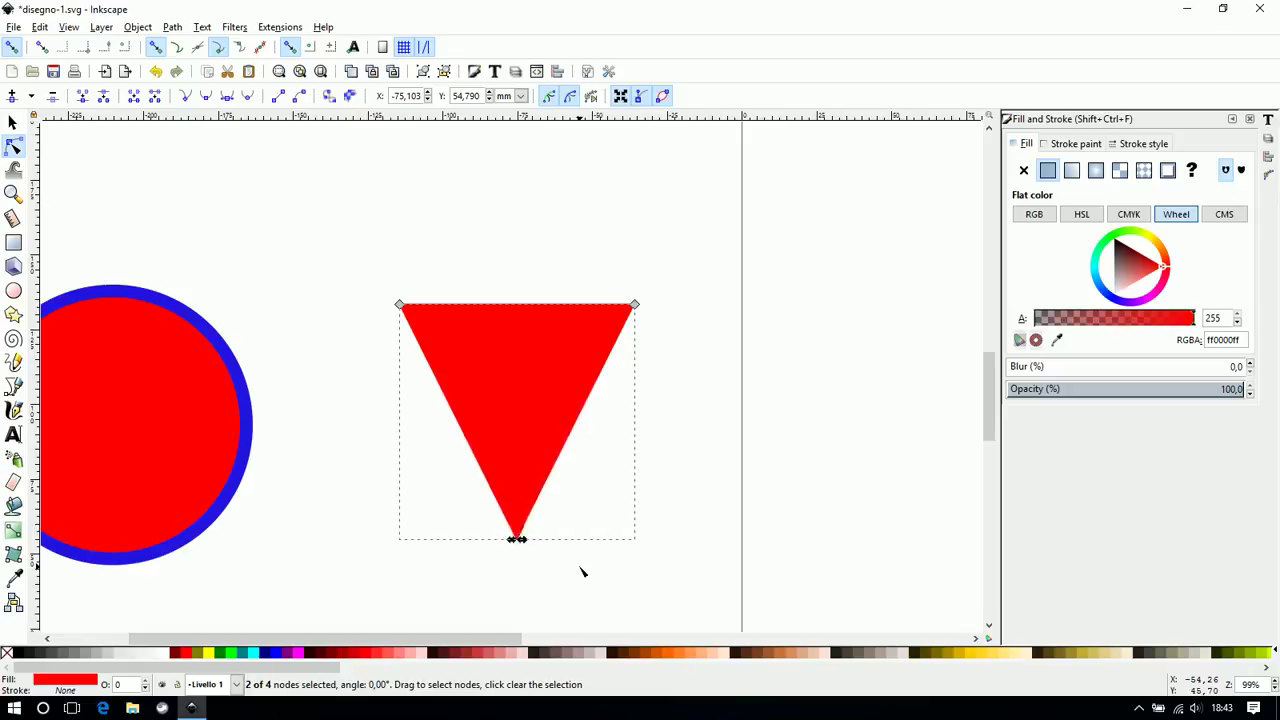
Bring the bottom nodes to a tip, then spread them back to the square's corners
key(less)
key(less)
key(less)
key(greater)
key(greater)
key(greater)
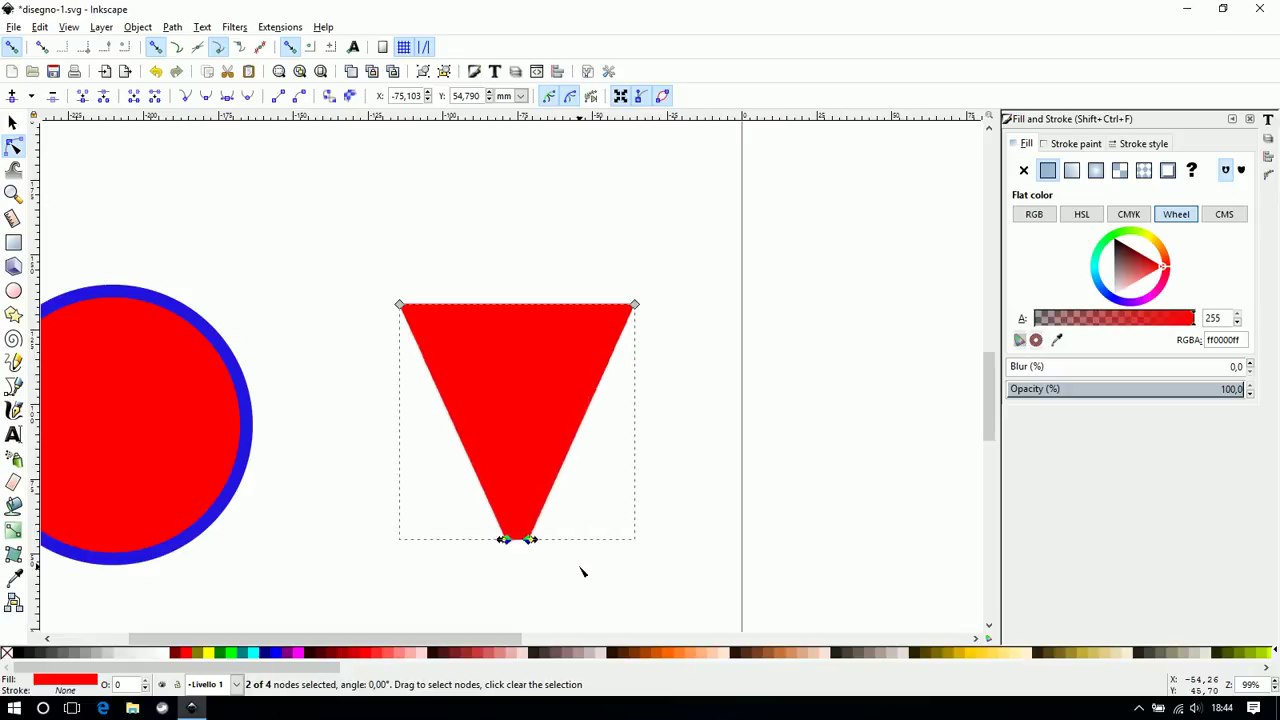
key(greater)
key(greater)
key(greater)
key(greater)
key(greater)
key(greater)
key(greater)
key(greater)
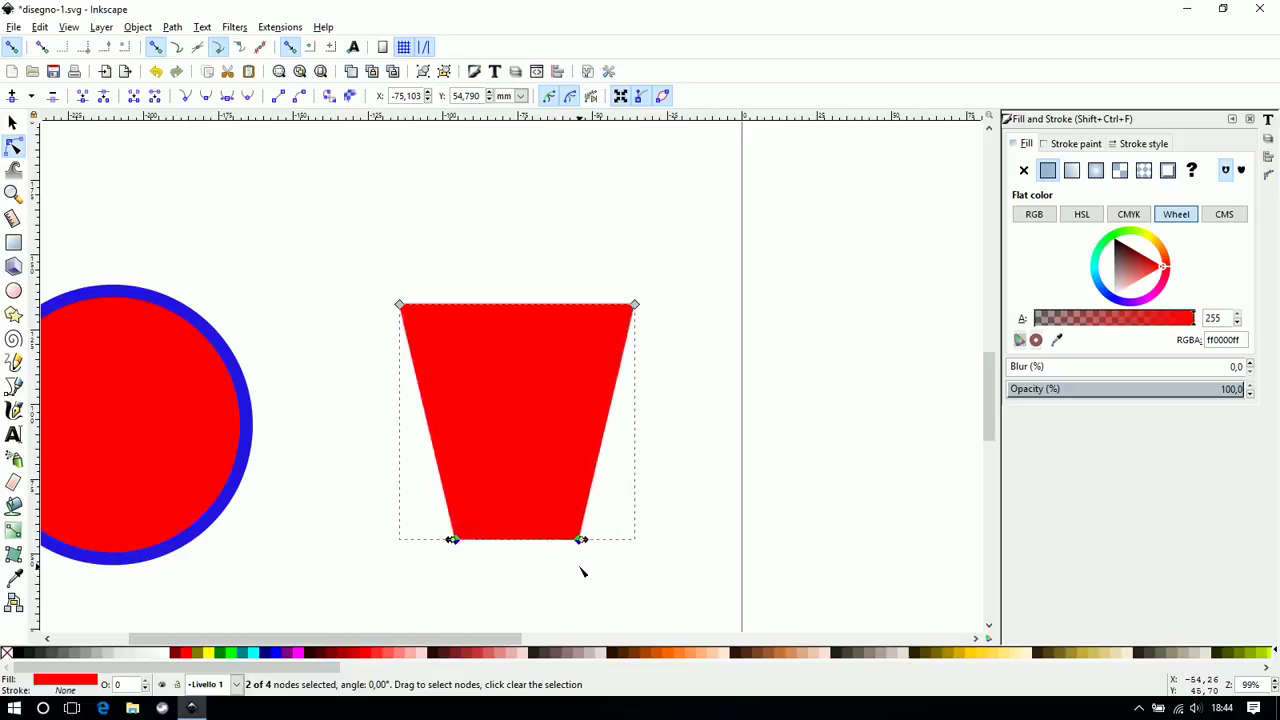
key(greater)
key(greater)
key(greater)
key(greater)
key(greater)
key(greater)
key(greater)
key(greater)
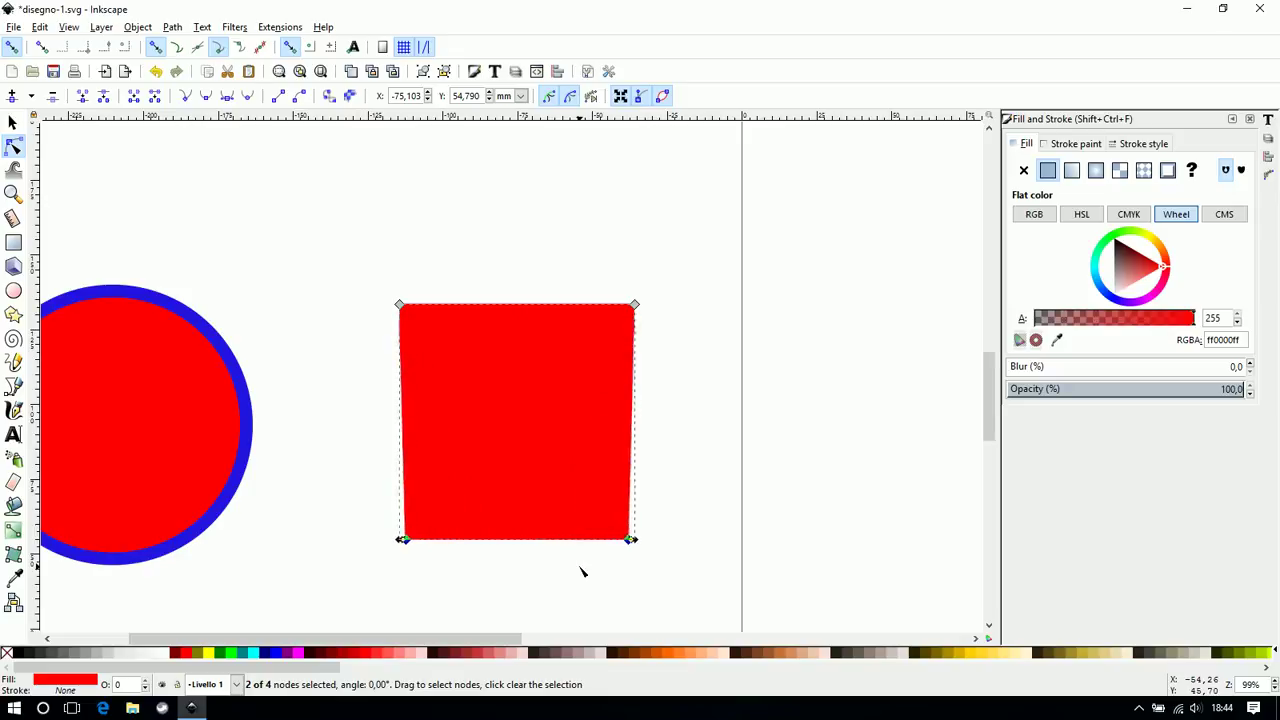
key(greater)
key(greater)
key(greater)
key(greater)
key(greater)
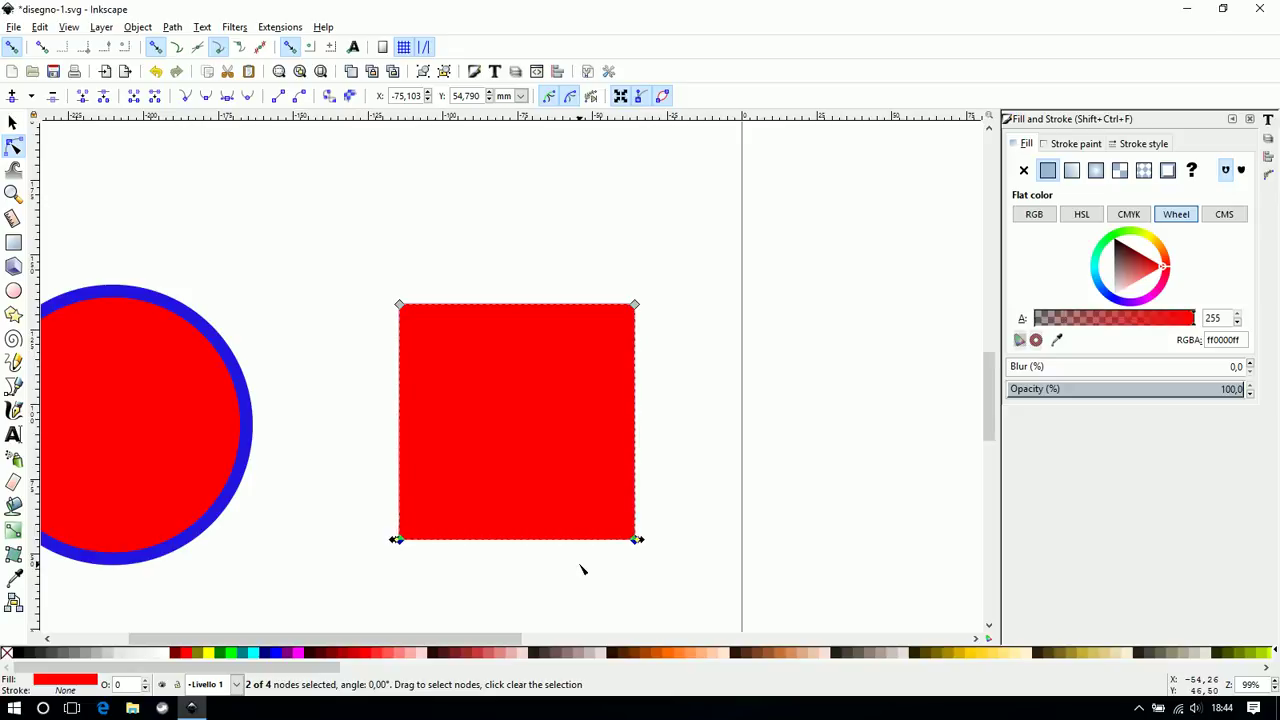
key(greater)
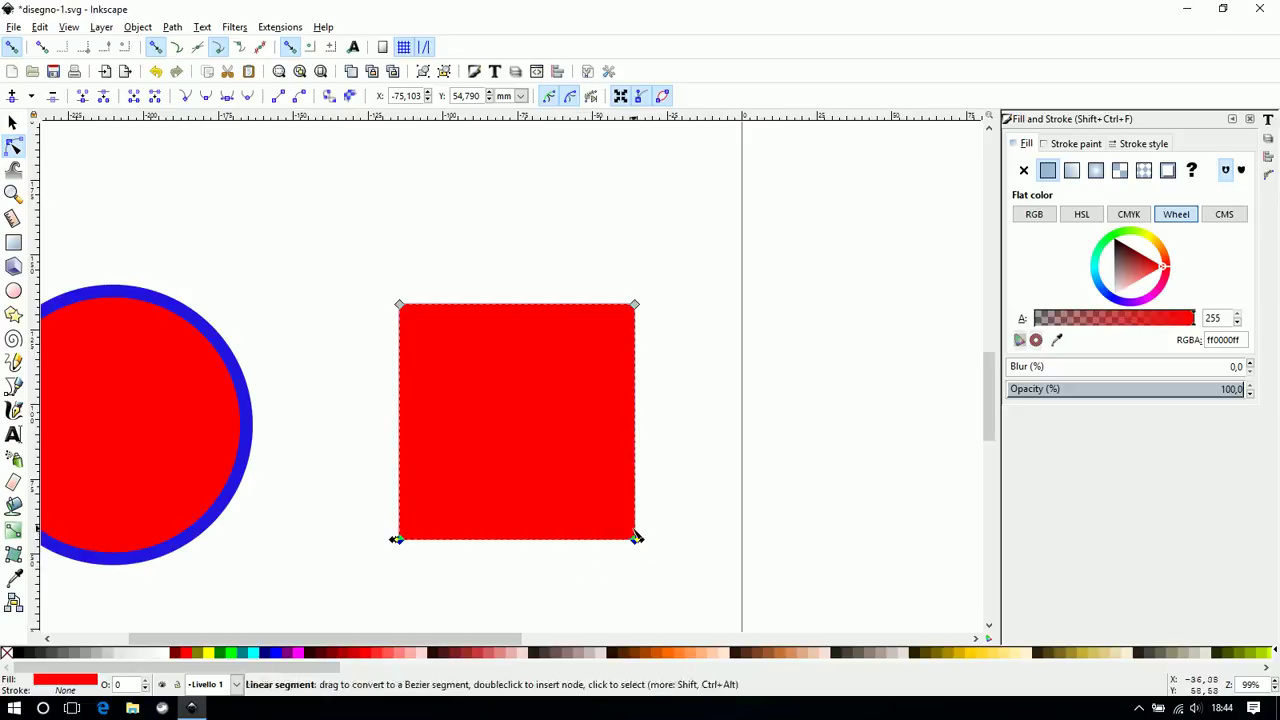
Select the bottom-left and top-right corner nodes and pull them inward into a narrow rhombus
ctrl+scroll(646, 530, up, 1)
ctrl+scroll(647, 533, up, 2)
ctrl+scroll(647, 533, down, 4)
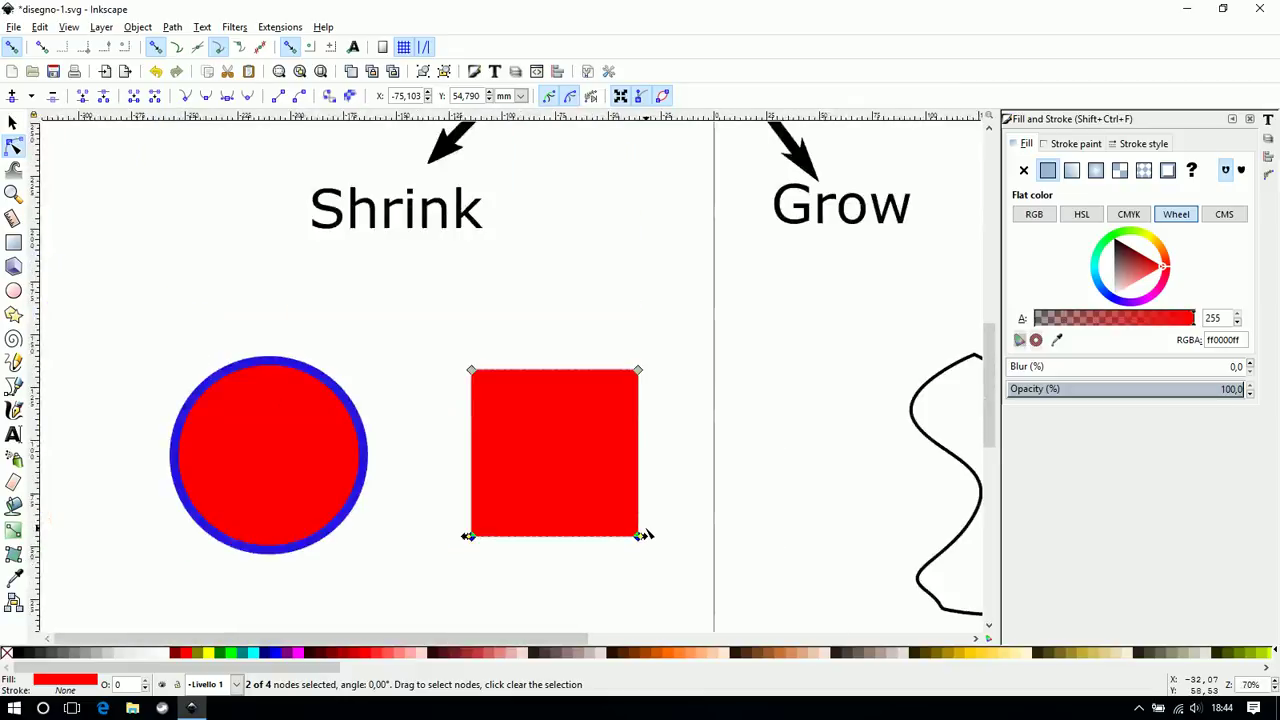
click(469, 536)
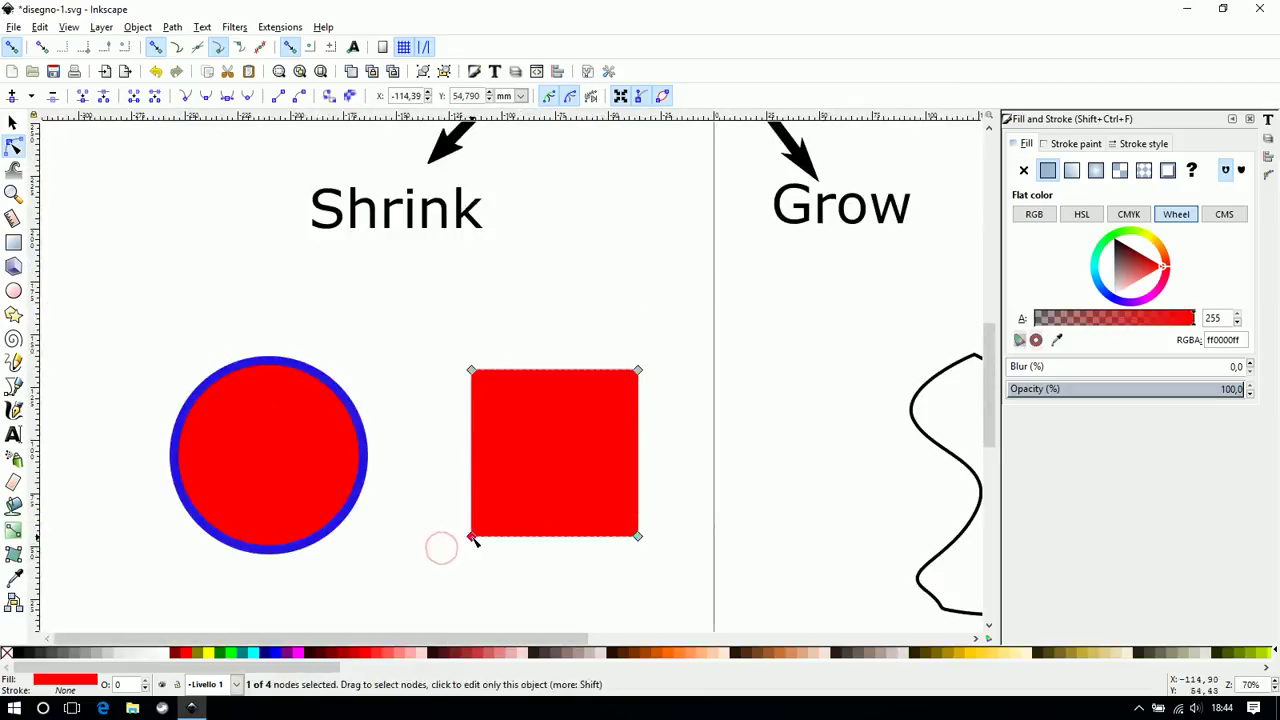
shift+click(639, 372)
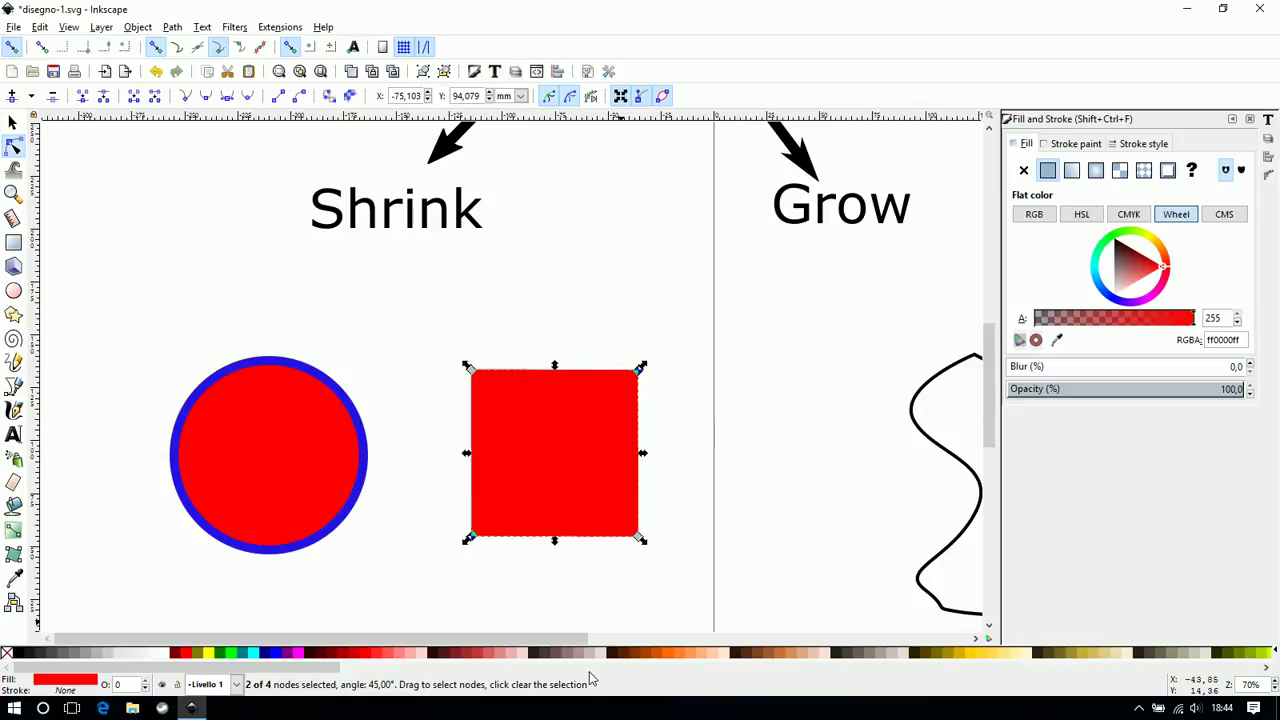
key(comma)
key(comma)
key(comma)
key(comma)
key(comma)
key(comma)
key(comma)
key(comma)
key(comma)
key(comma)
key(comma)
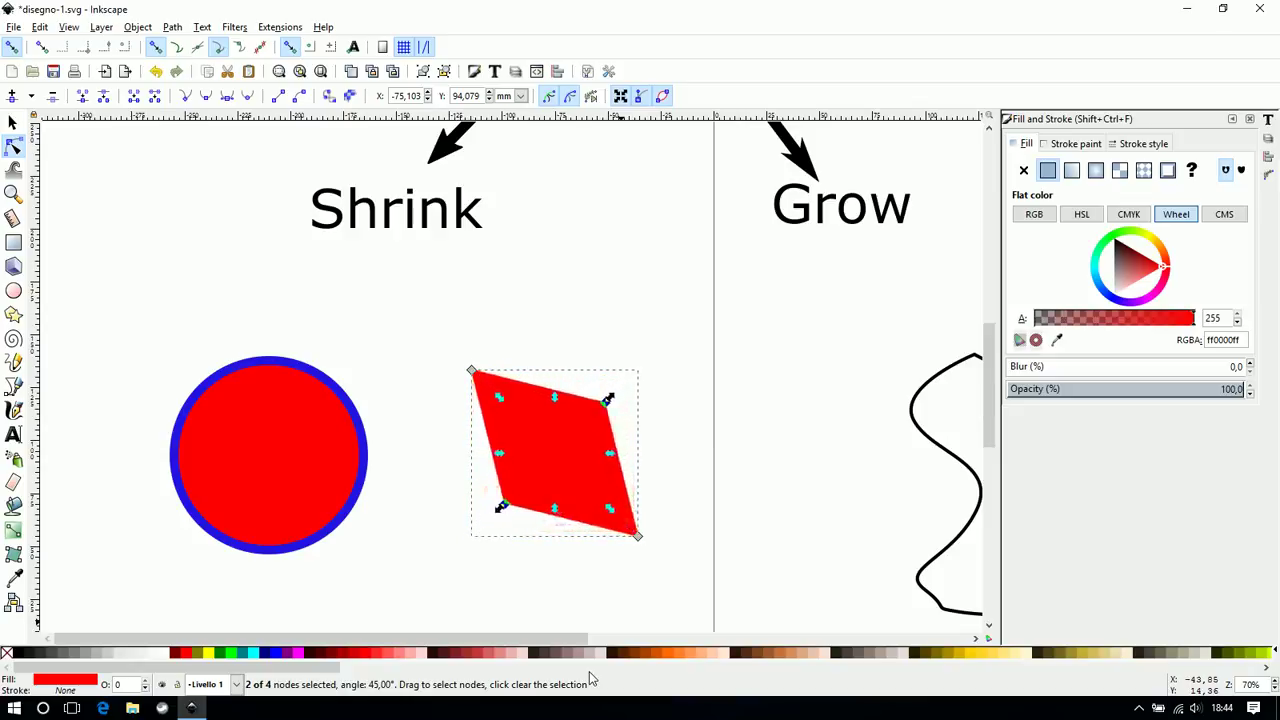
key(comma)
key(comma)
key(comma)
key(comma)
key(comma)
key(comma)
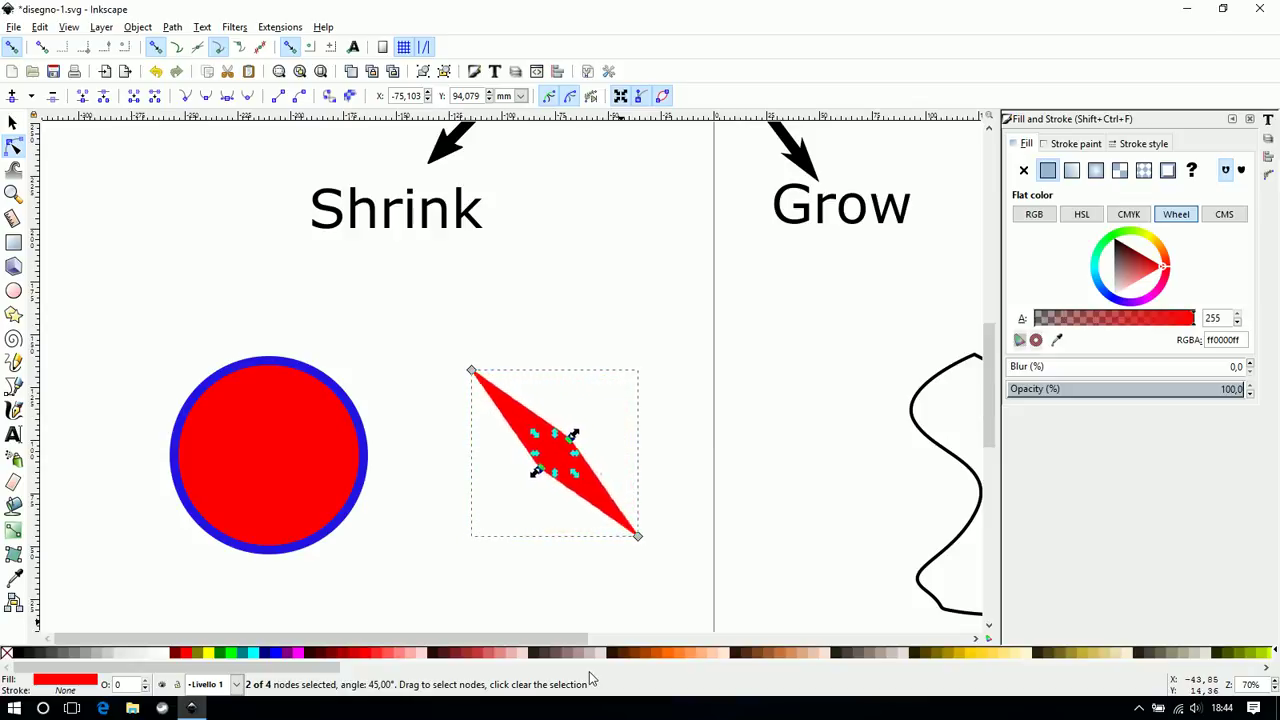
key(comma)
Push those opposite corners out past the square, then back to a near square
key(period)
key(period)
key(period)
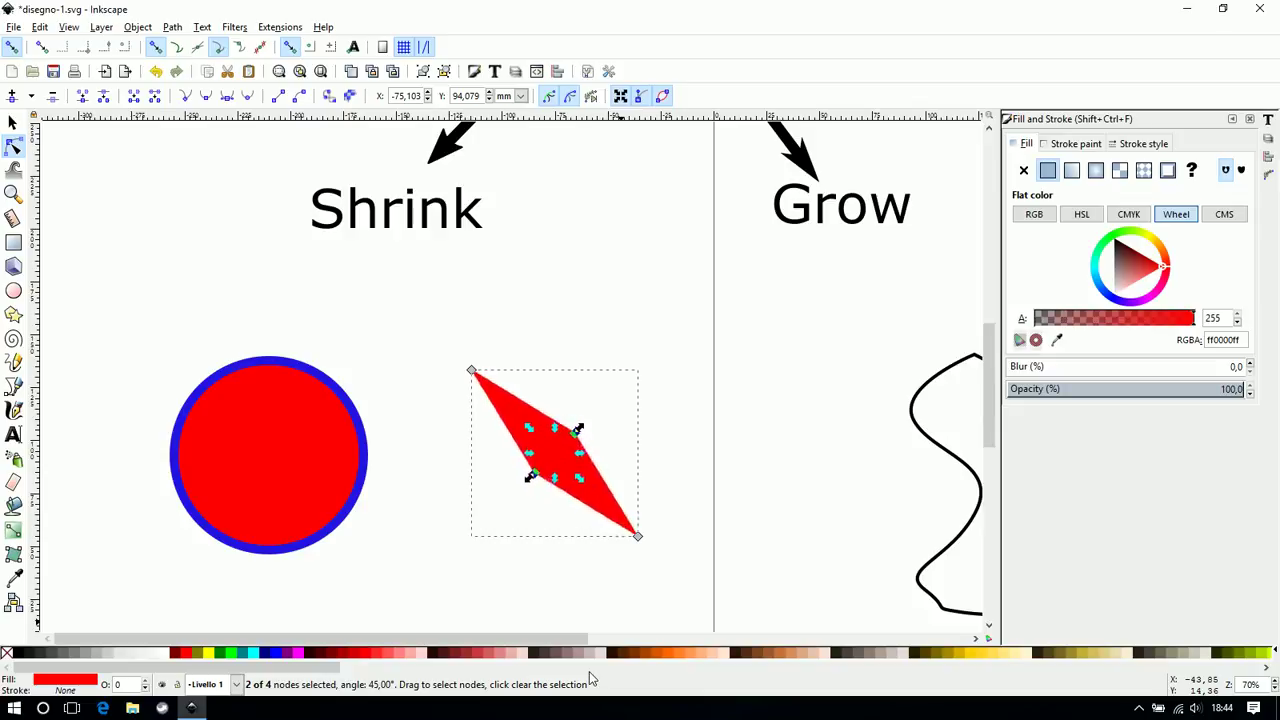
key(period)
key(period)
key(period)
key(period)
key(period)
key(period)
key(period)
key(period)
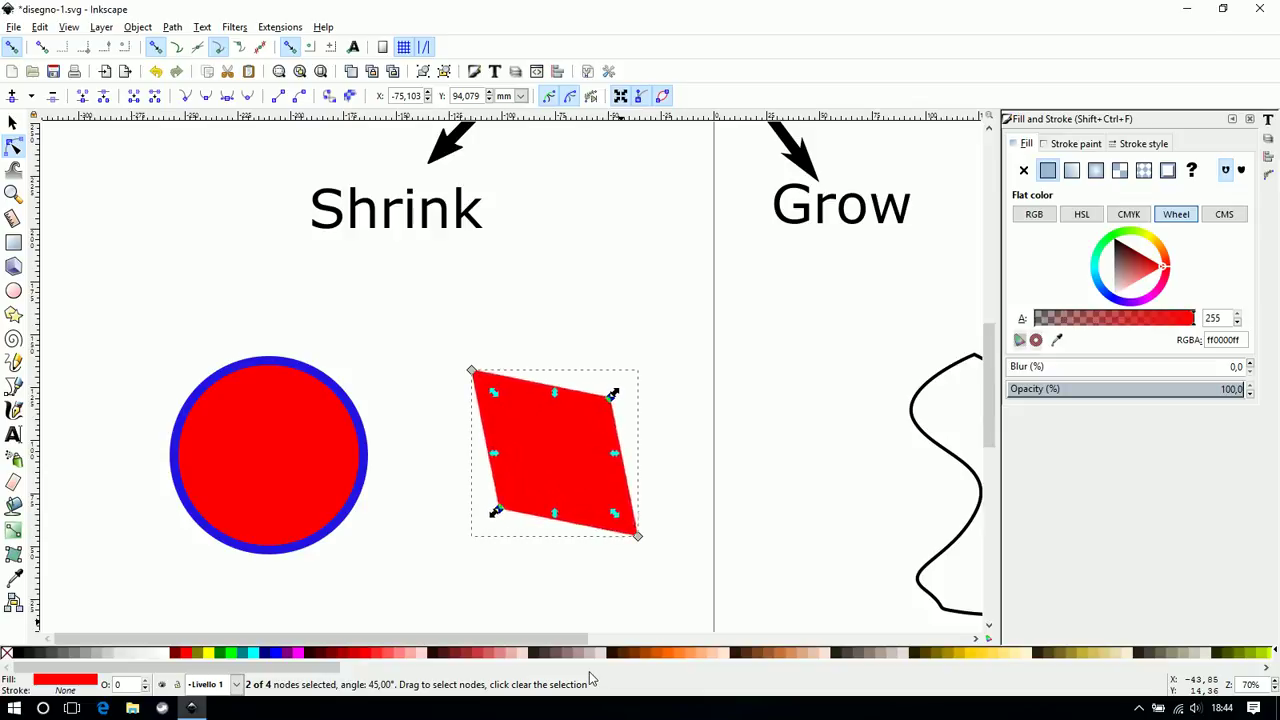
key(period)
key(period)
key(period)
key(period)
key(period)
key(period)
key(period)
key(period)
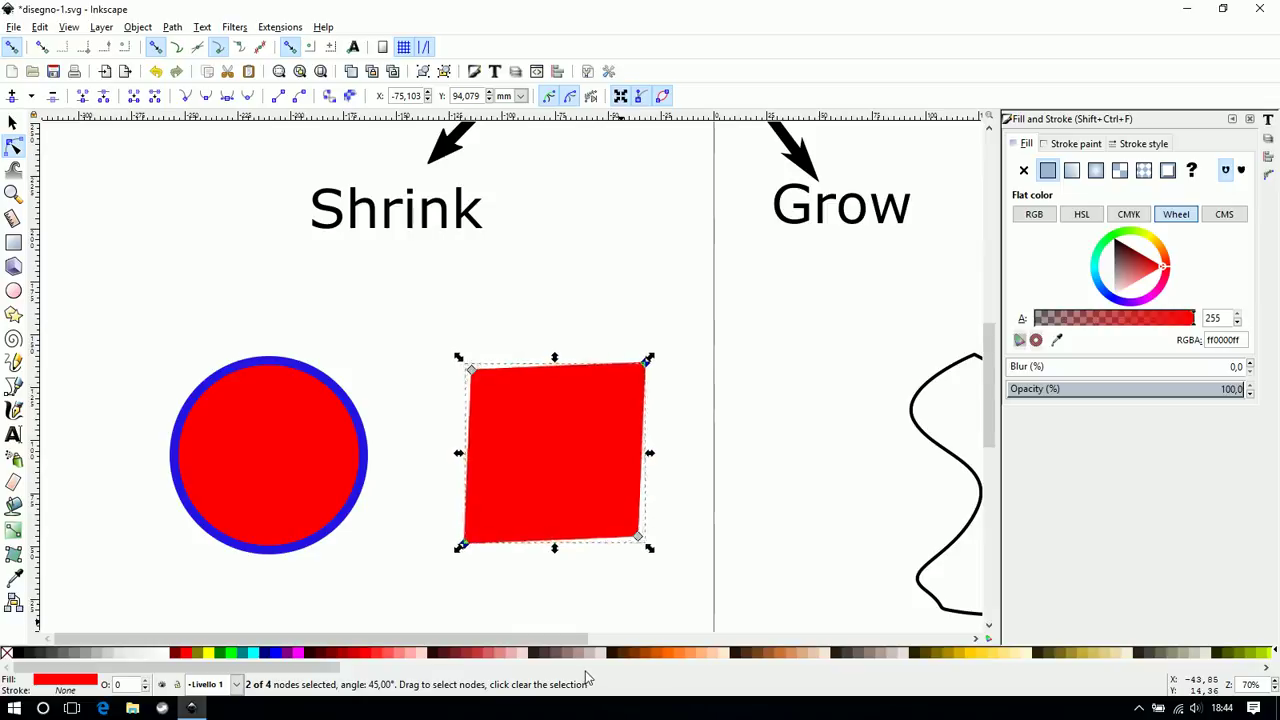
key(period)
key(period)
key(period)
key(period)
key(period)
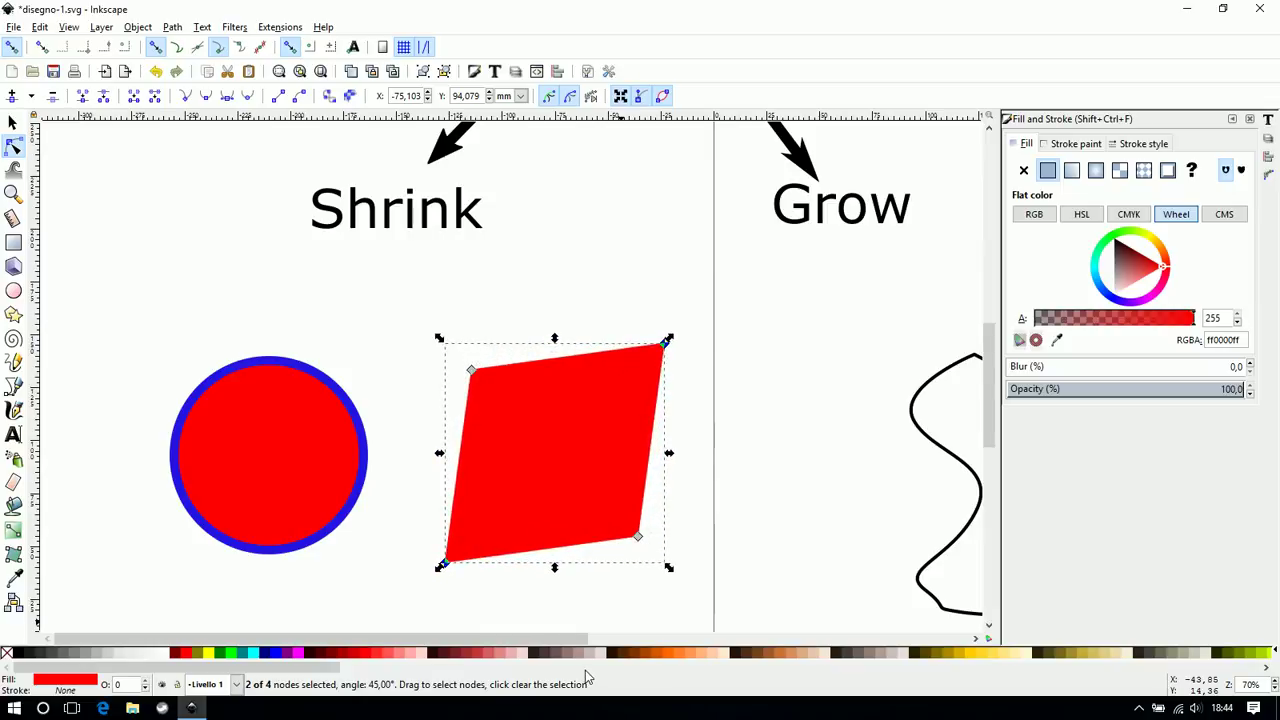
key(period)
key(period)
key(period)
key(period)
key(period)
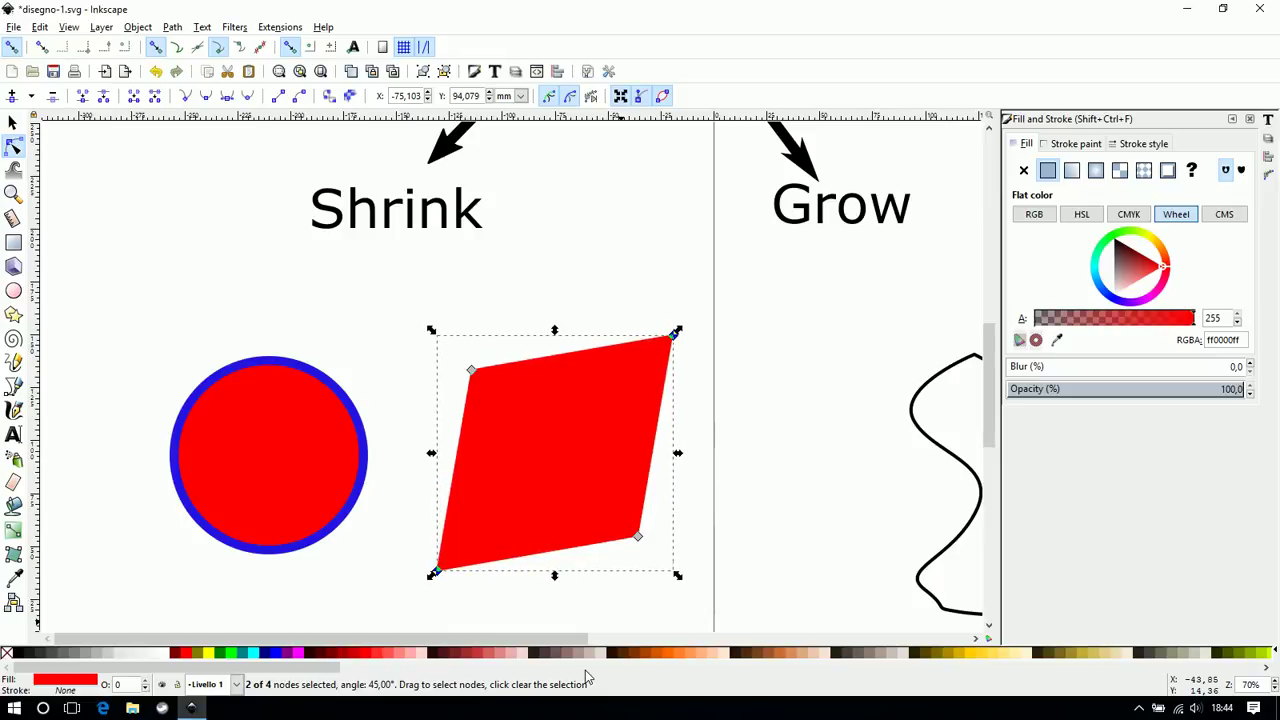
key(comma)
key(comma)
key(comma)
key(comma)
key(comma)
key(comma)
key(comma)
key(comma)
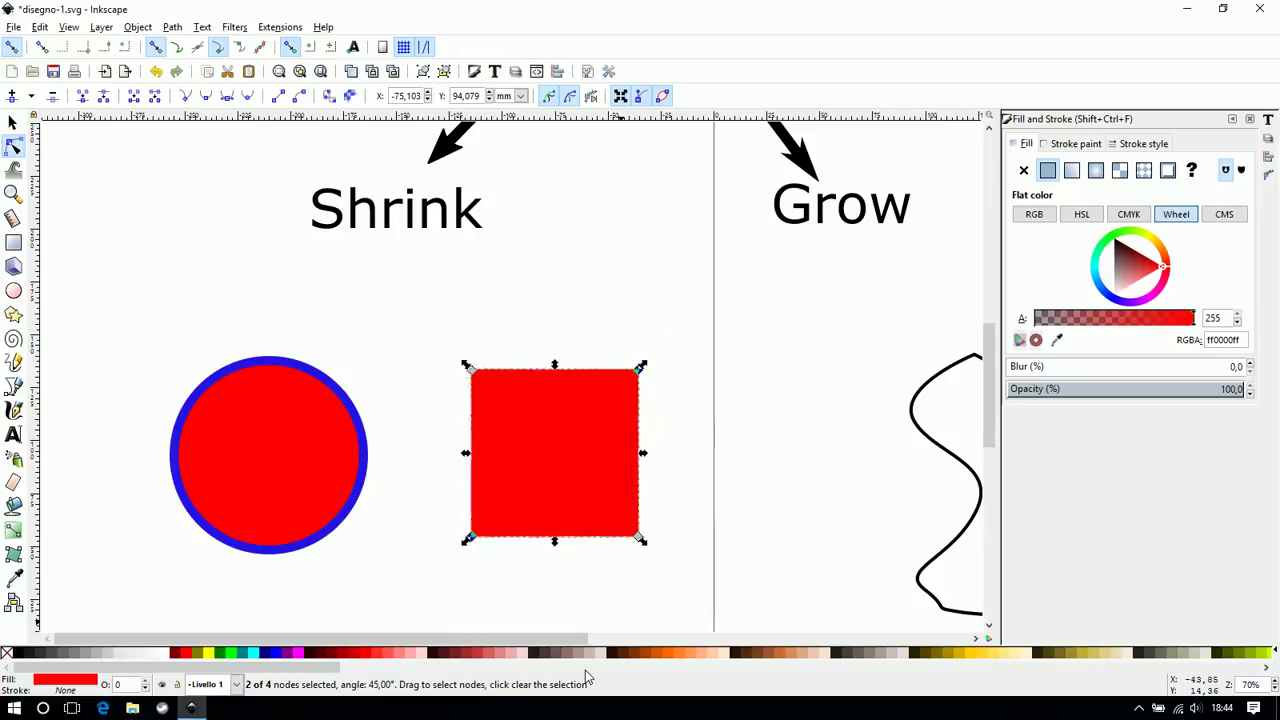
key(comma)
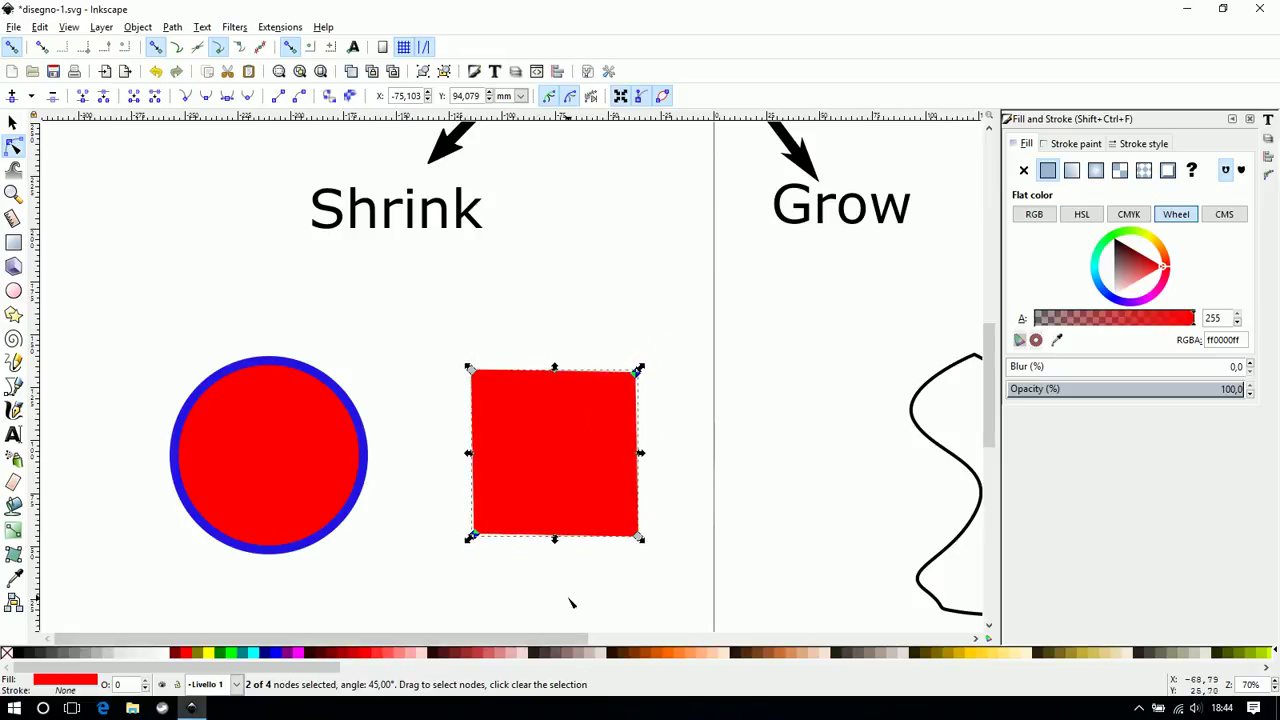
Select the bottom-left, top-left and top-right corner nodes together
click(474, 535)
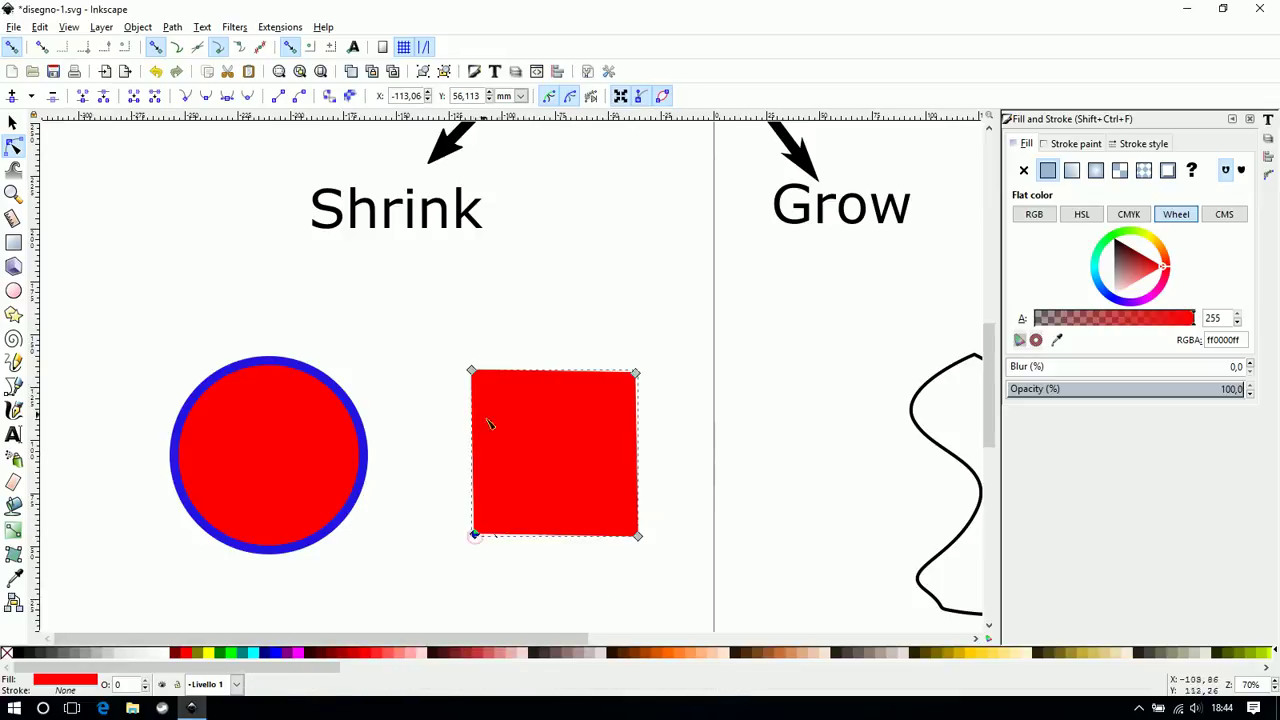
ctrl+click(474, 373)
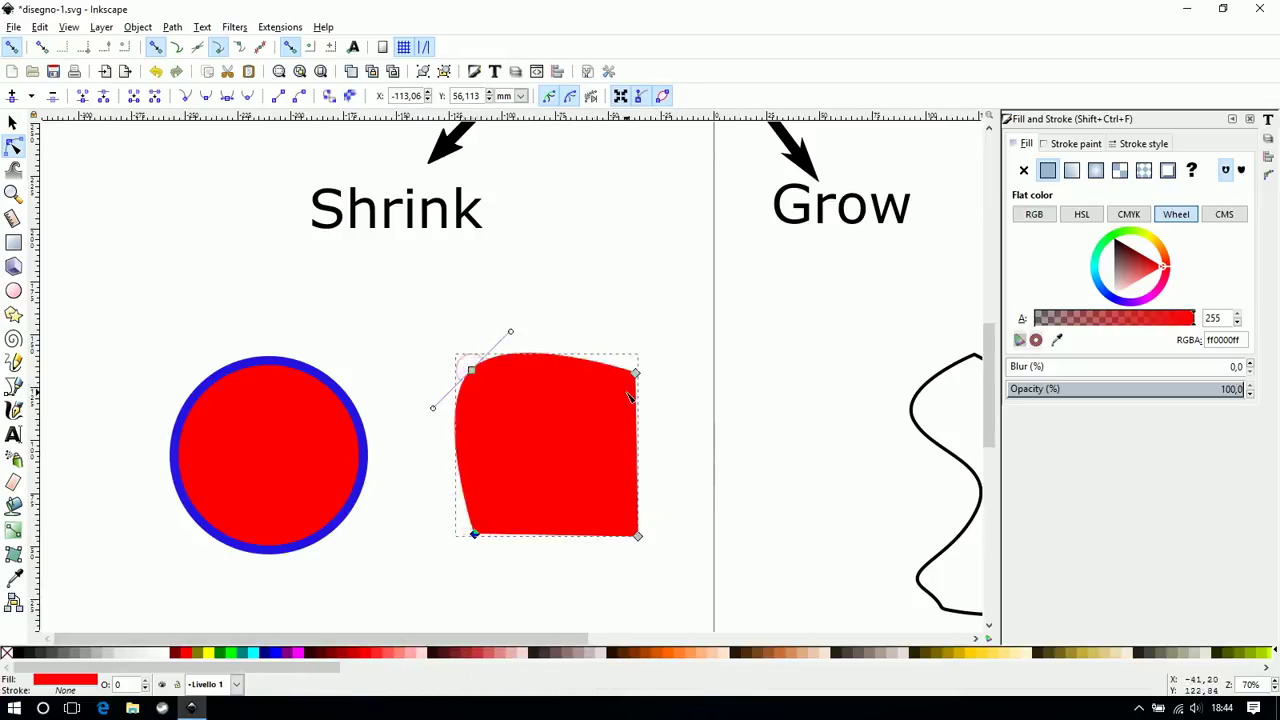
key(ctrl+z)
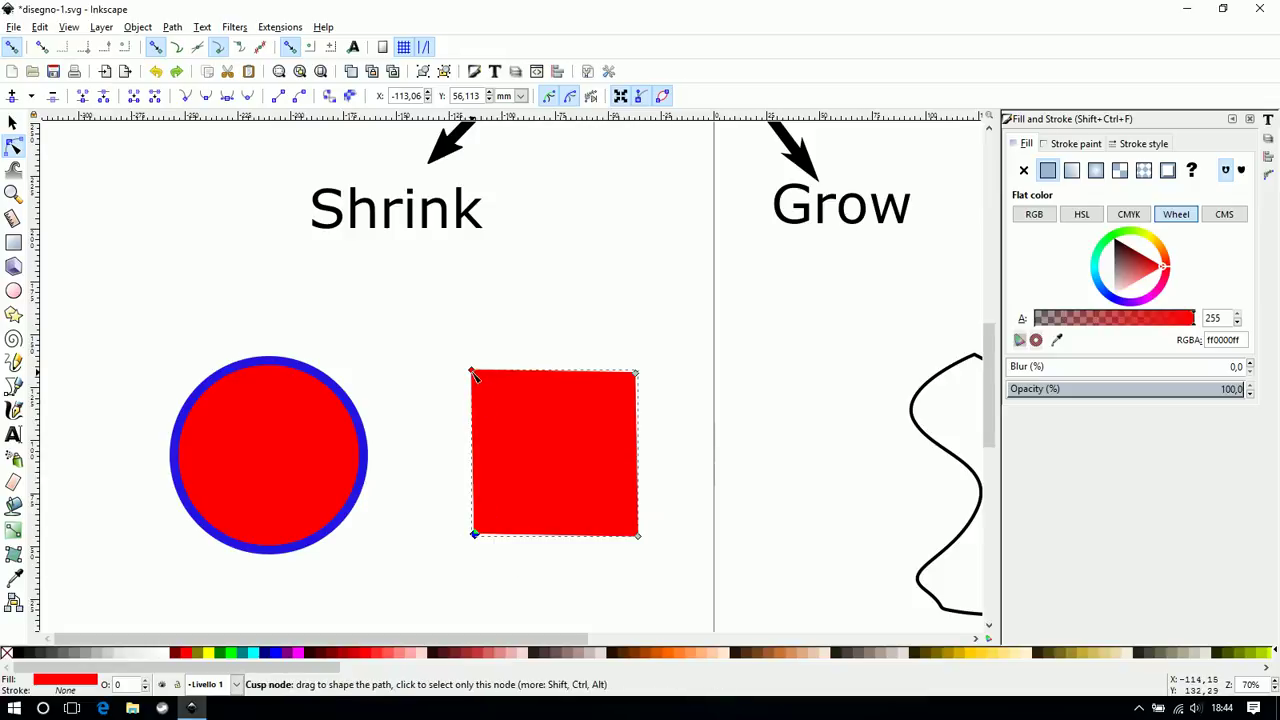
shift+click(474, 373)
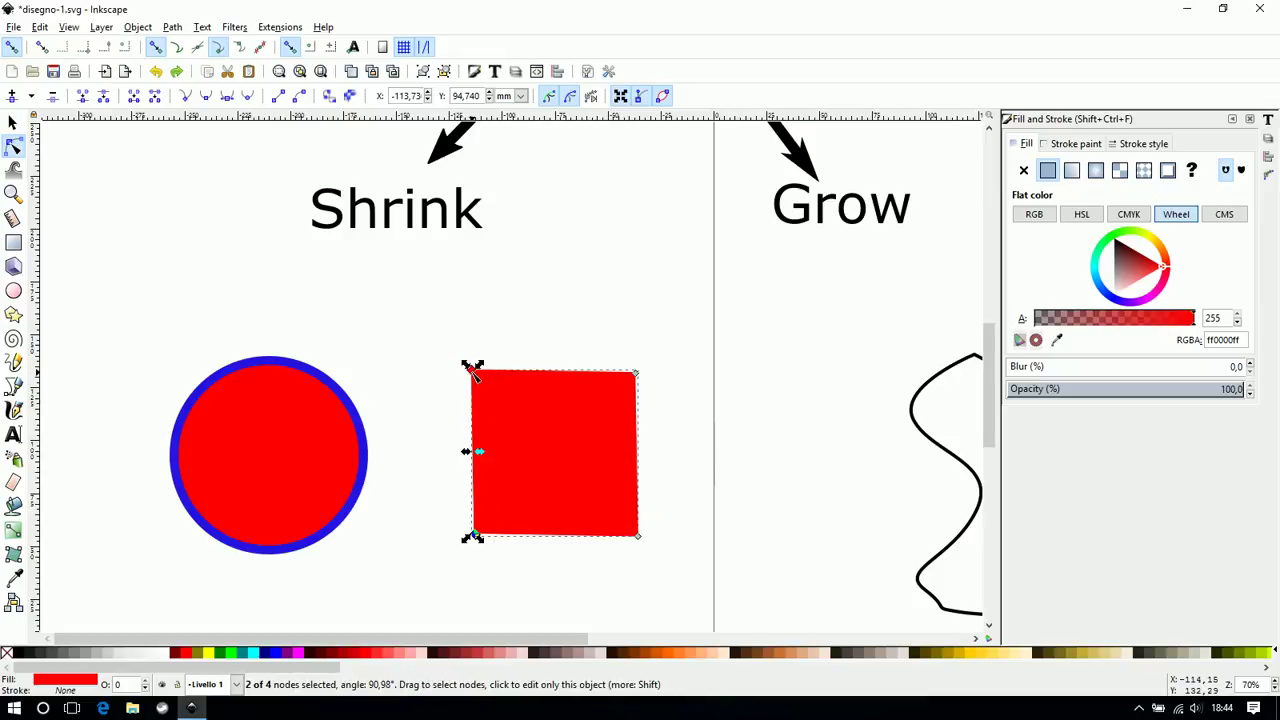
shift+click(638, 376)
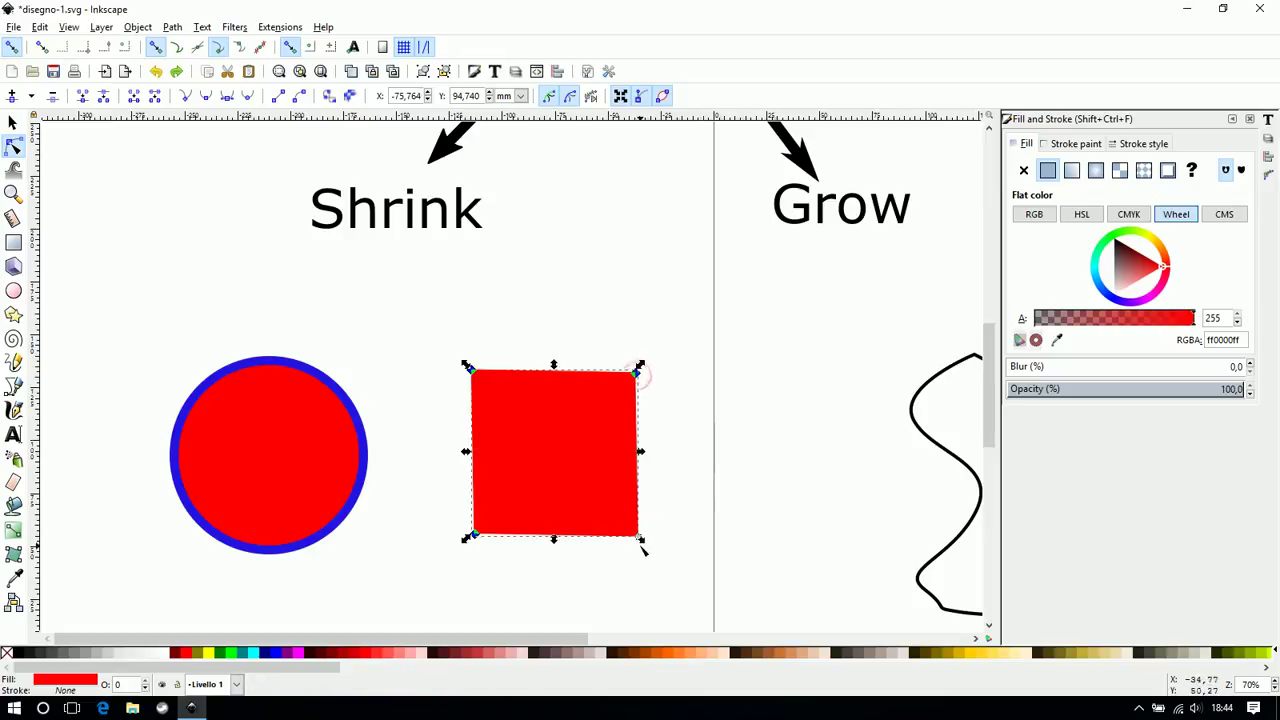
Shrink the three selected corners about their centre, then grow them beyond the original square
key(less)
key(less)
key(less)
key(less)
key(less)
key(less)
key(less)
key(less)
key(less)
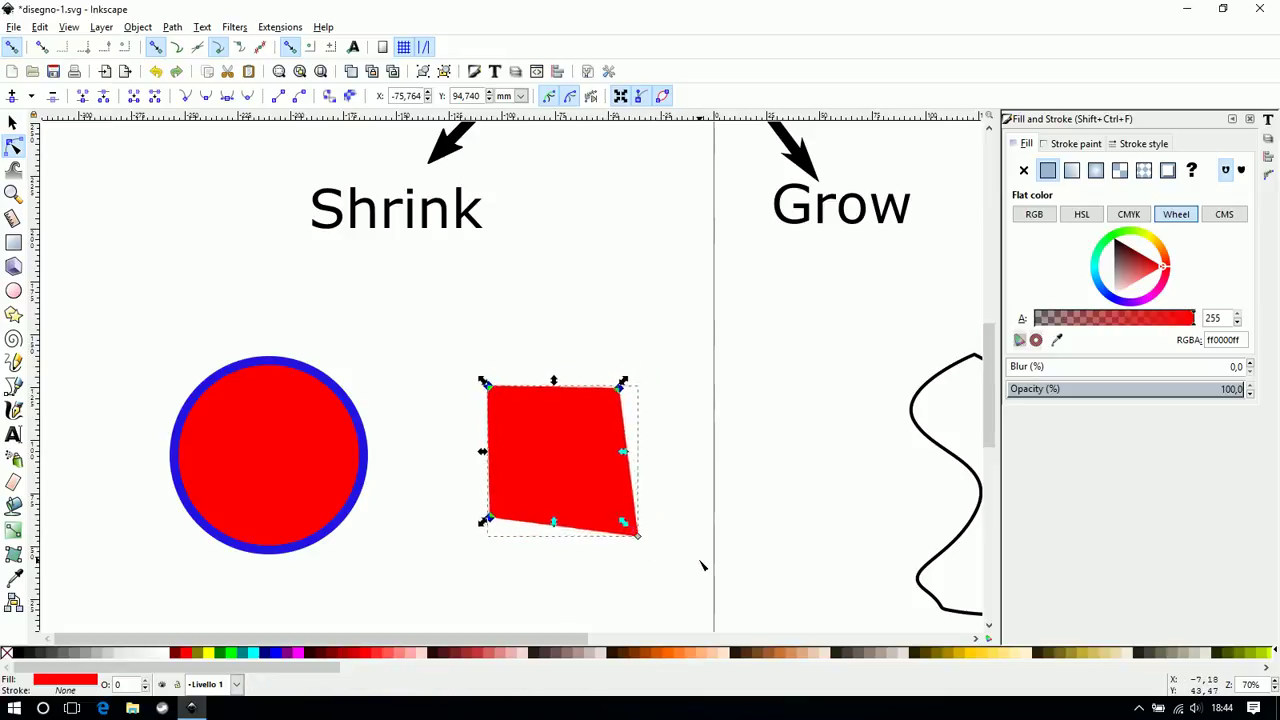
key(less)
key(less)
key(less)
key(less)
key(less)
key(less)
key(less)
key(less)
key(less)
key(less)
key(less)
key(less)
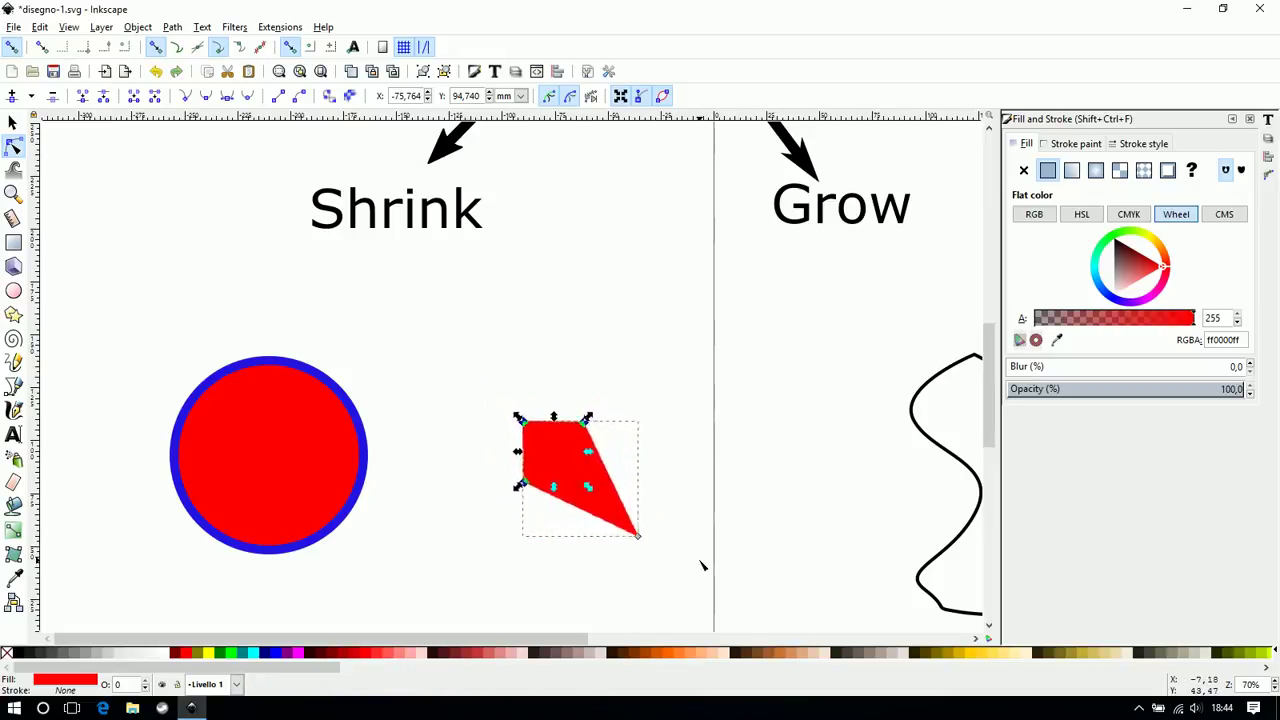
key(less)
key(less)
key(less)
key(greater)
key(greater)
key(greater)
key(greater)
key(greater)
key(greater)
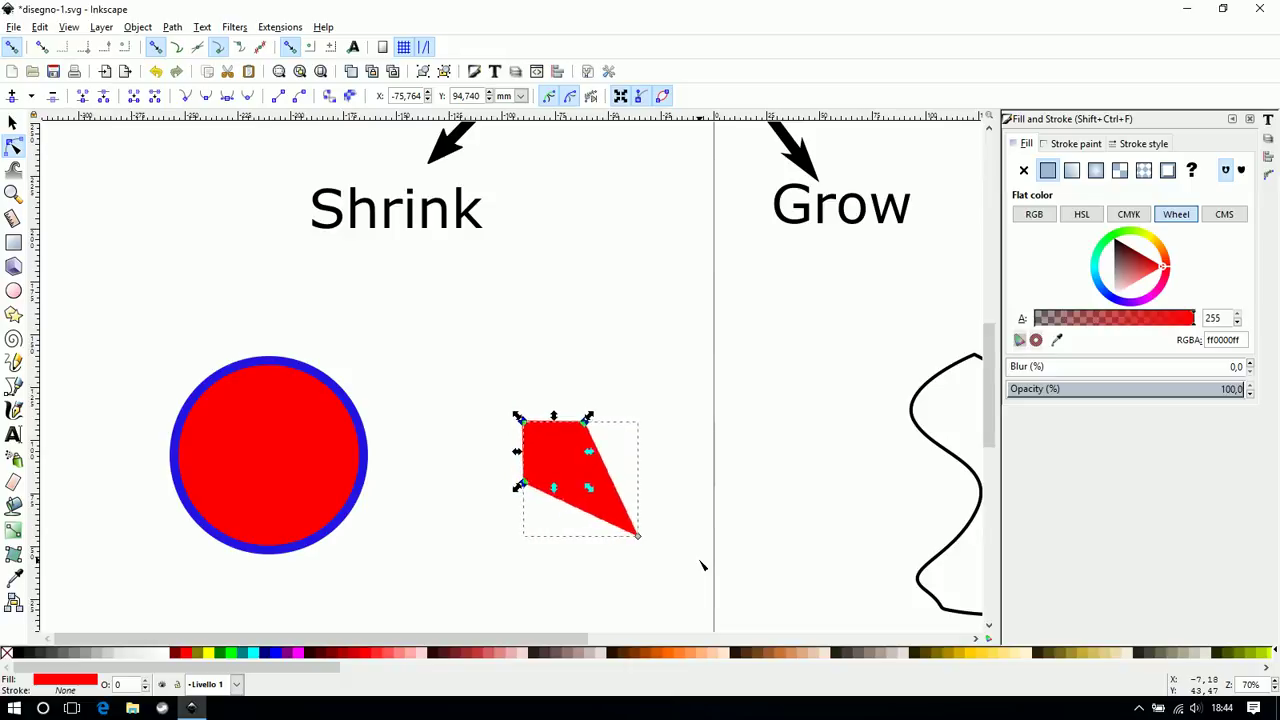
key(greater)
key(greater)
key(greater)
key(greater)
key(greater)
key(greater)
key(greater)
key(greater)
key(greater)
key(greater)
key(greater)
key(greater)
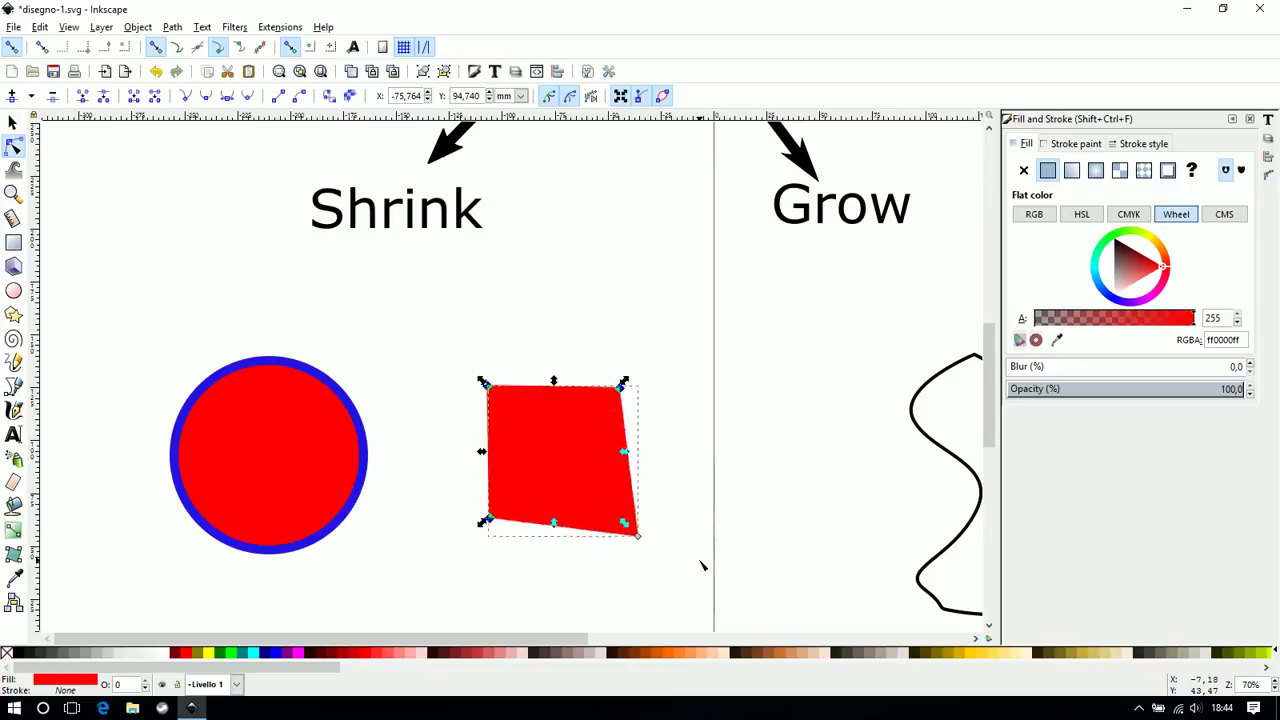
key(greater)
key(greater)
key(greater)
key(greater)
key(greater)
key(greater)
key(greater)
key(greater)
key(greater)
key(greater)
key(greater)
key(greater)
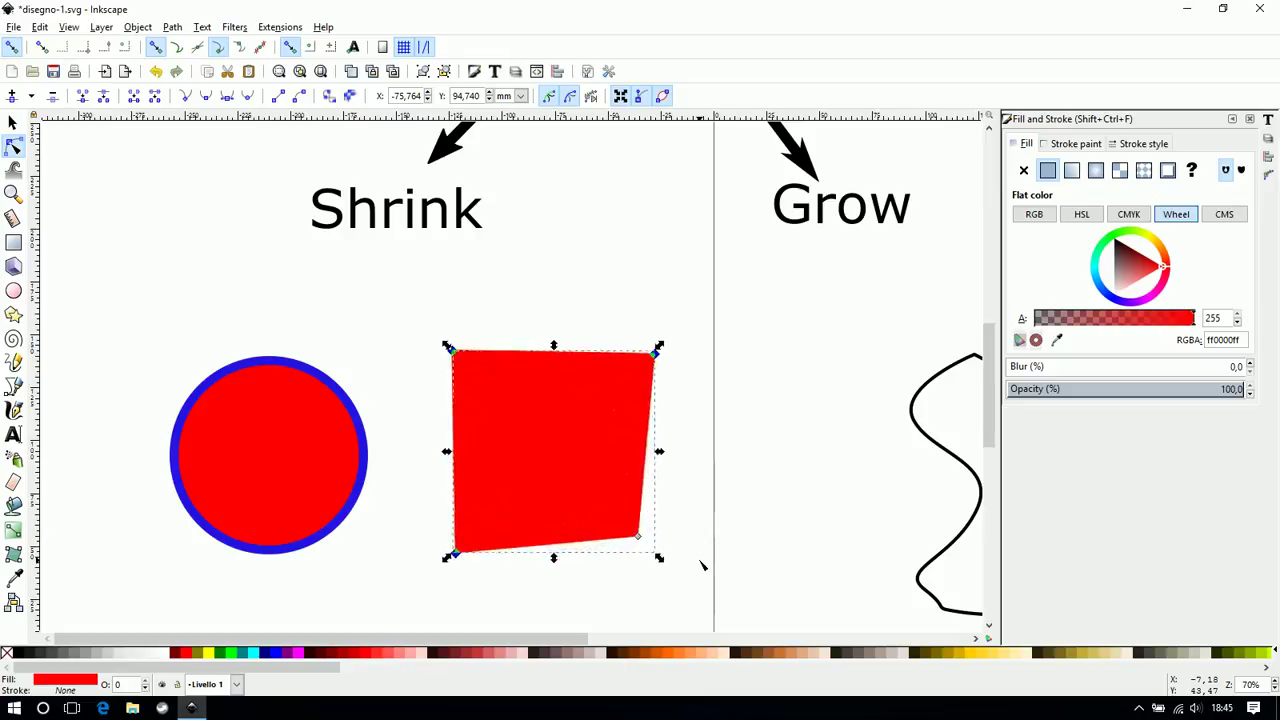
key(greater)
key(greater)
key(greater)
key(greater)
key(greater)
key(greater)
key(greater)
key(greater)
key(greater)
key(greater)
key(greater)
key(greater)
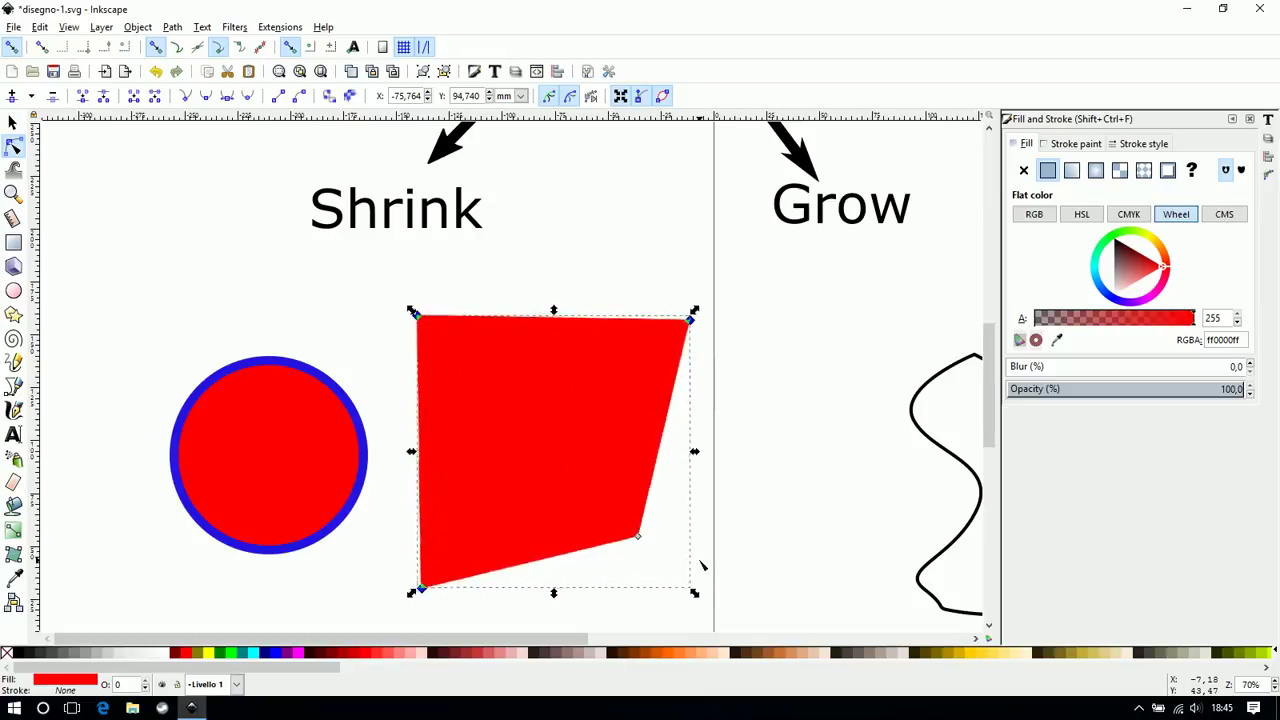
key(greater)
key(greater)
key(greater)
key(greater)
key(greater)
key(greater)
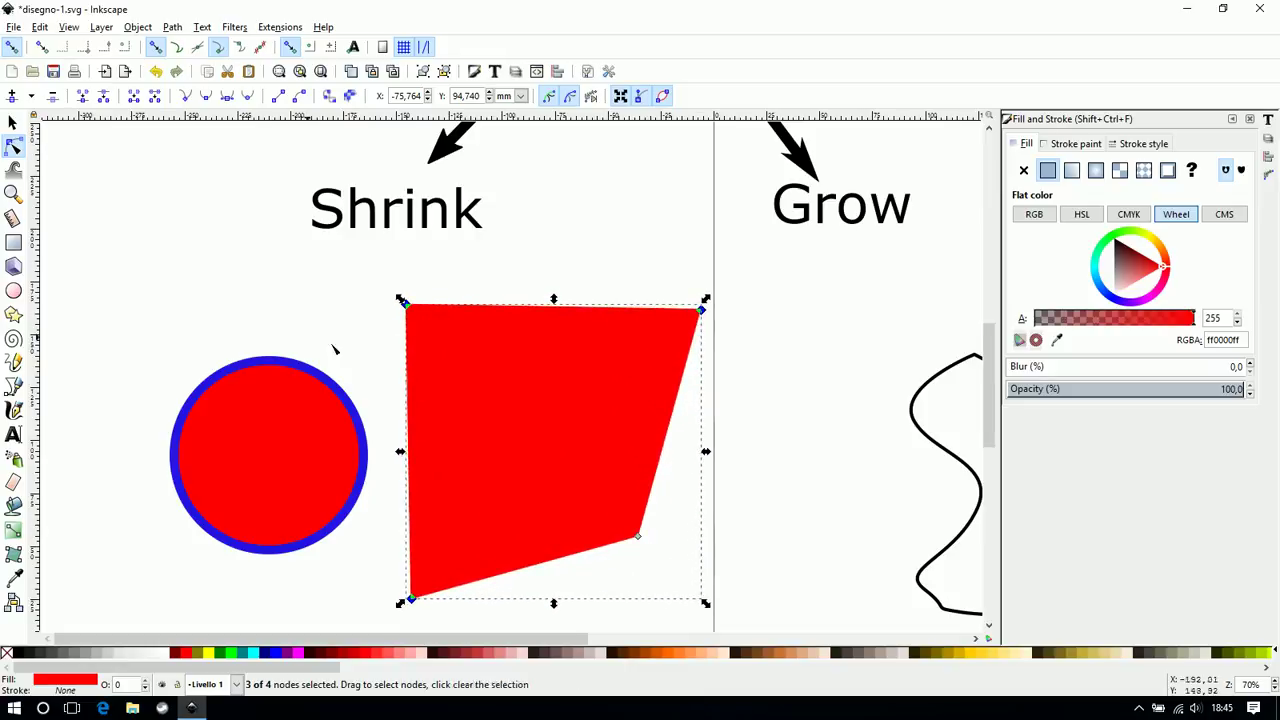
Draw a linear gradient across the red shape from top-left to bottom-right
click(14, 531)
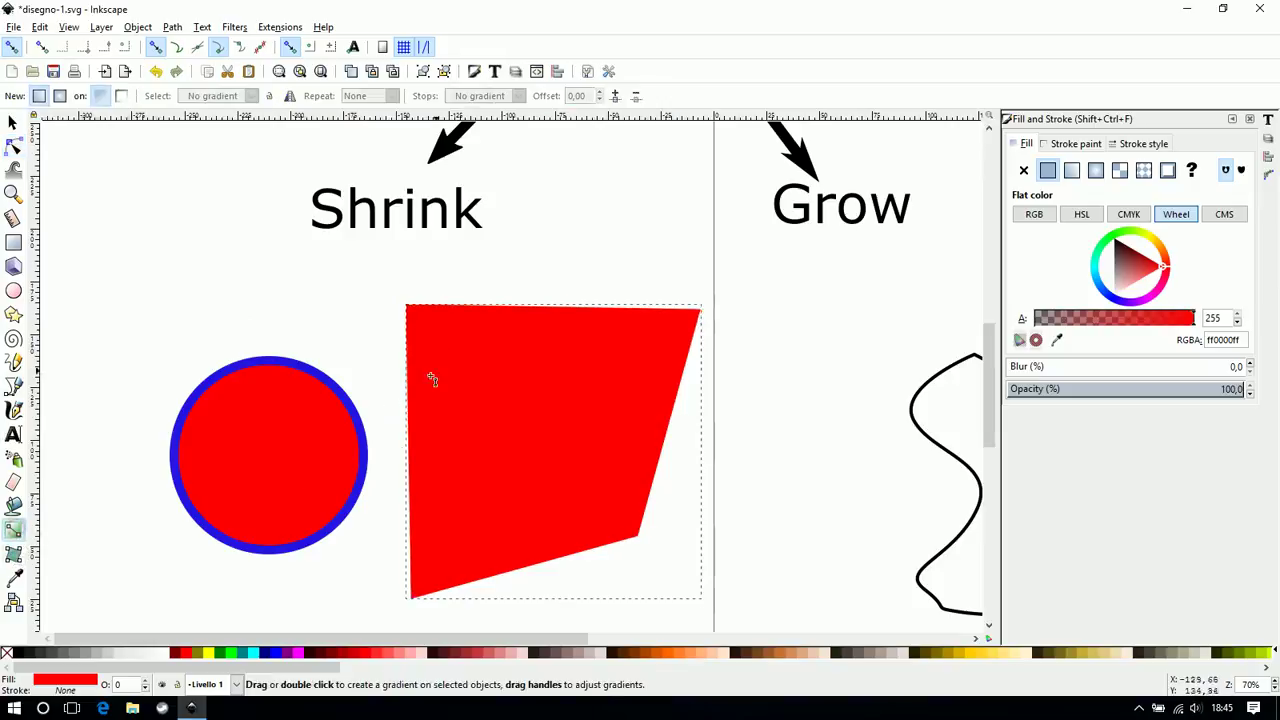
drag(445, 346, 637, 537)
click(637, 536)
right_click(977, 375)
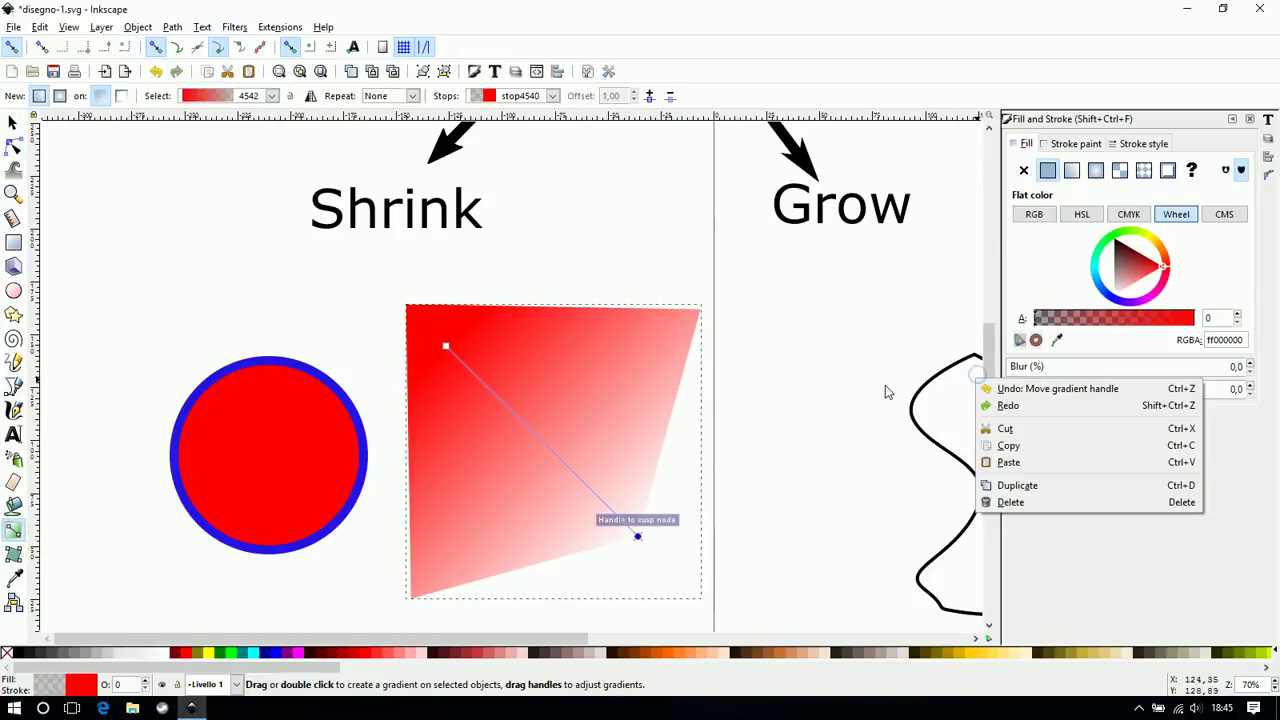
click(1168, 92)
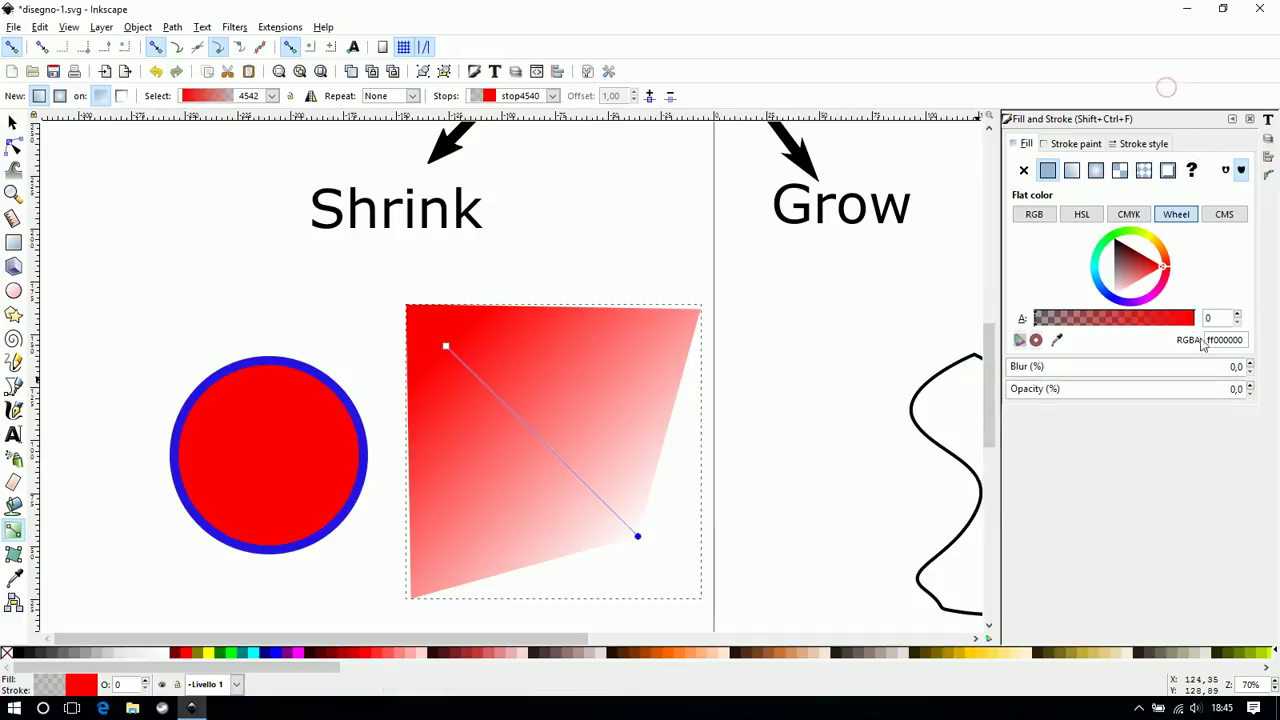
Set the gradient's end stop to yellow with full opacity
click(1148, 237)
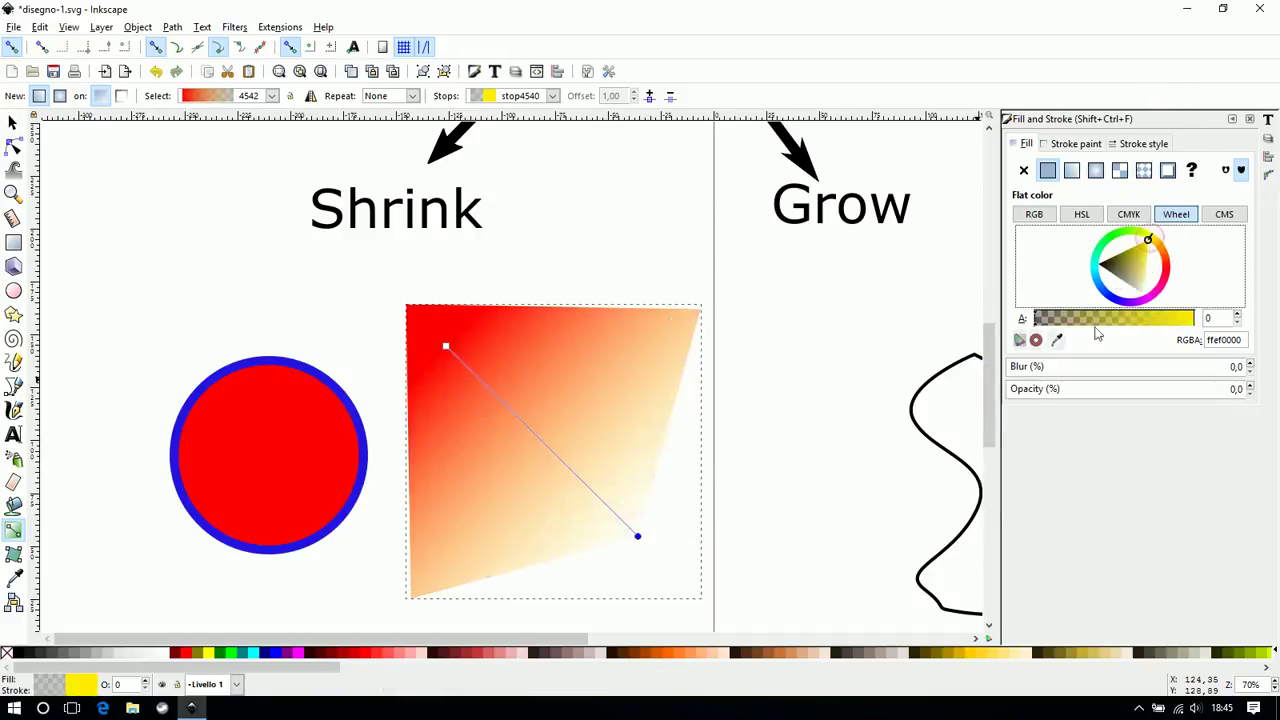
drag(637, 538, 622, 543)
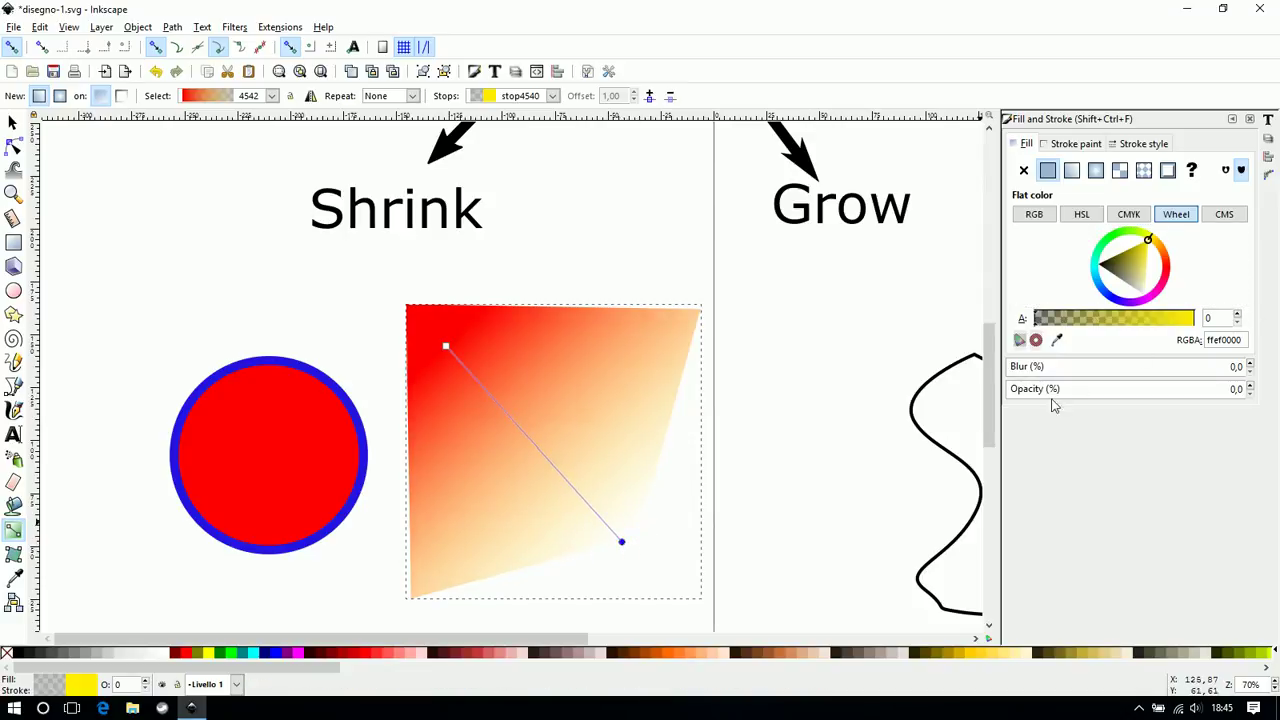
drag(1086, 392, 1238, 389)
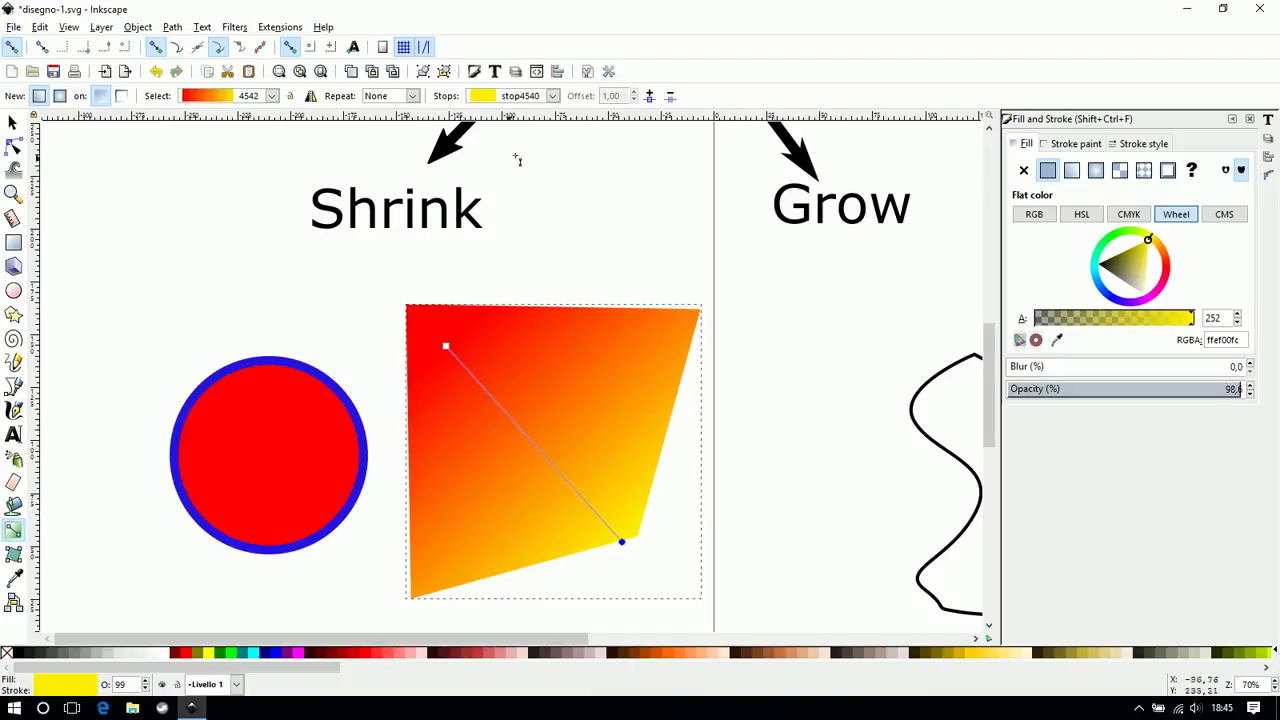
Select the hourglass path's two waist nodes and scale them in with <, then apart with >
click(13, 122)
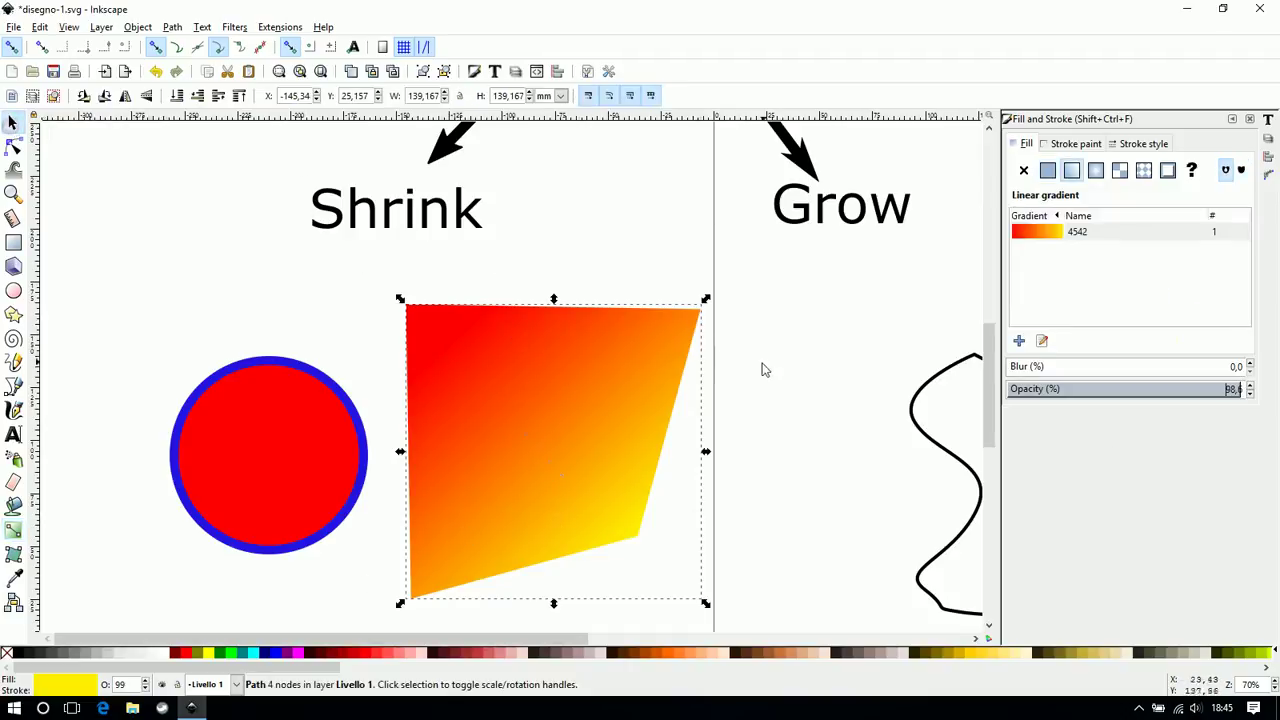
scroll(763, 370, down, 4)
scroll(842, 368, up, 2)
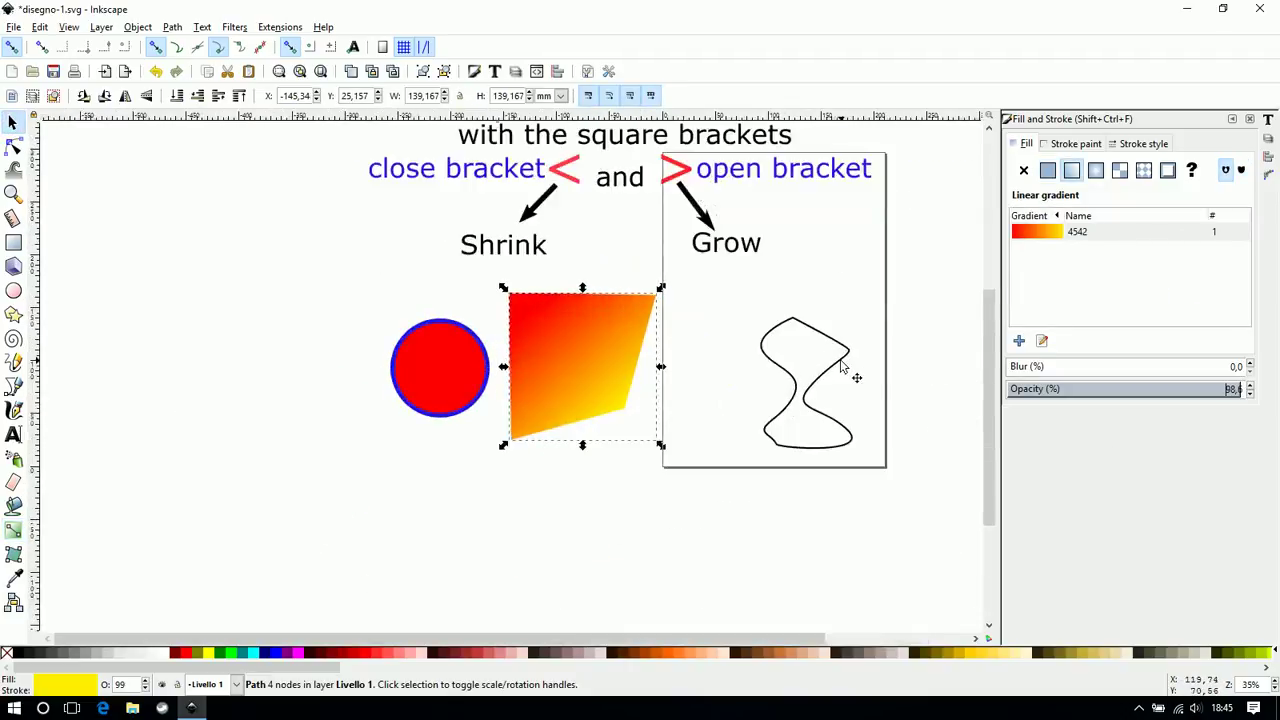
scroll(842, 368, up, 2)
click(812, 383)
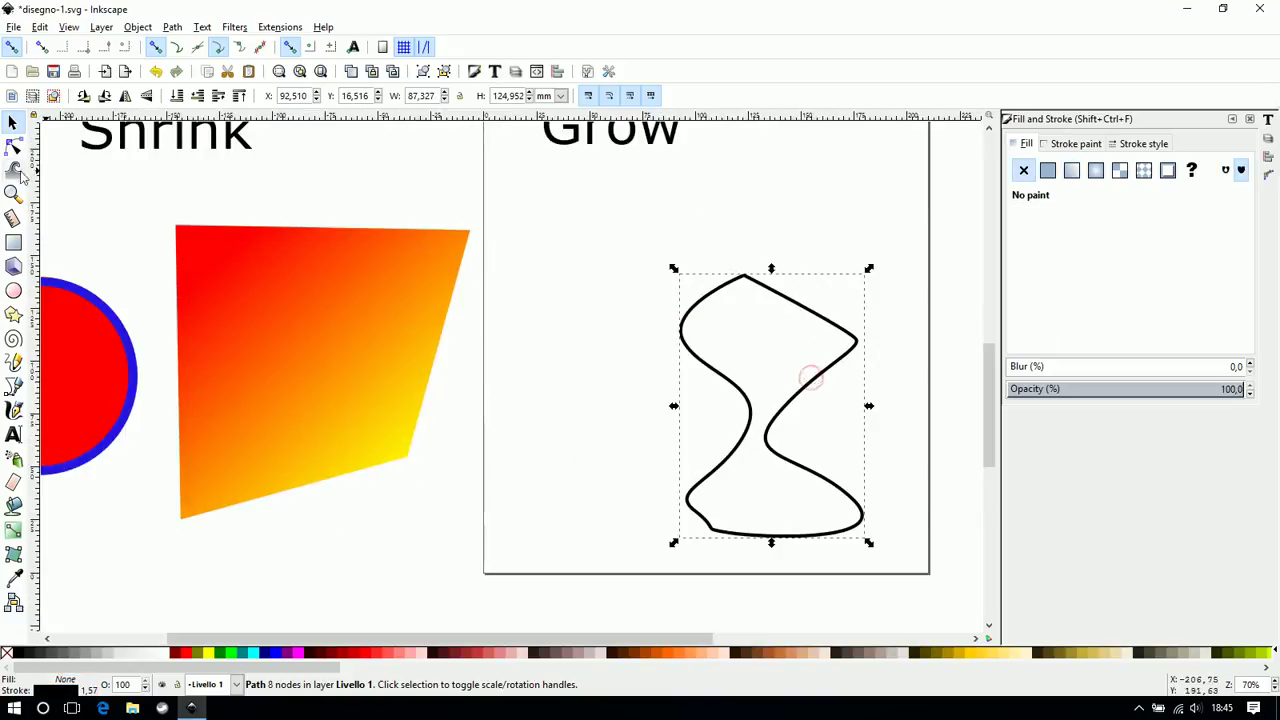
click(13, 146)
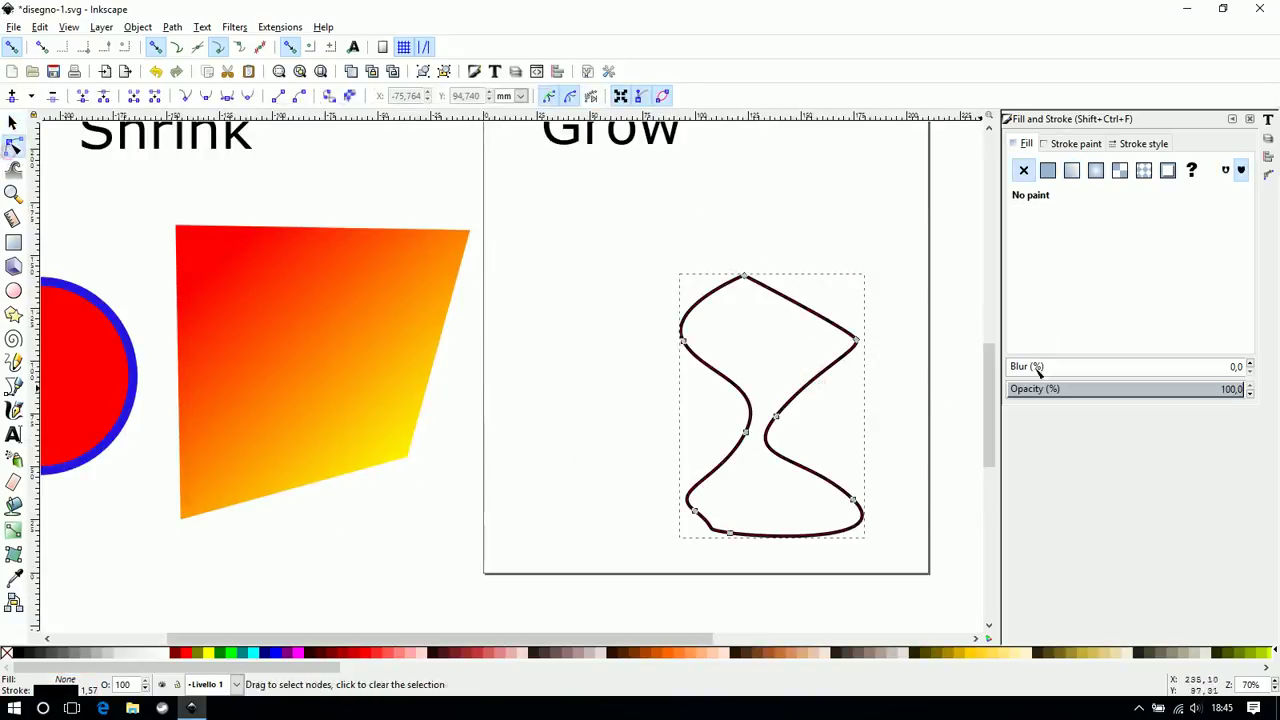
click(776, 417)
shift+click(746, 433)
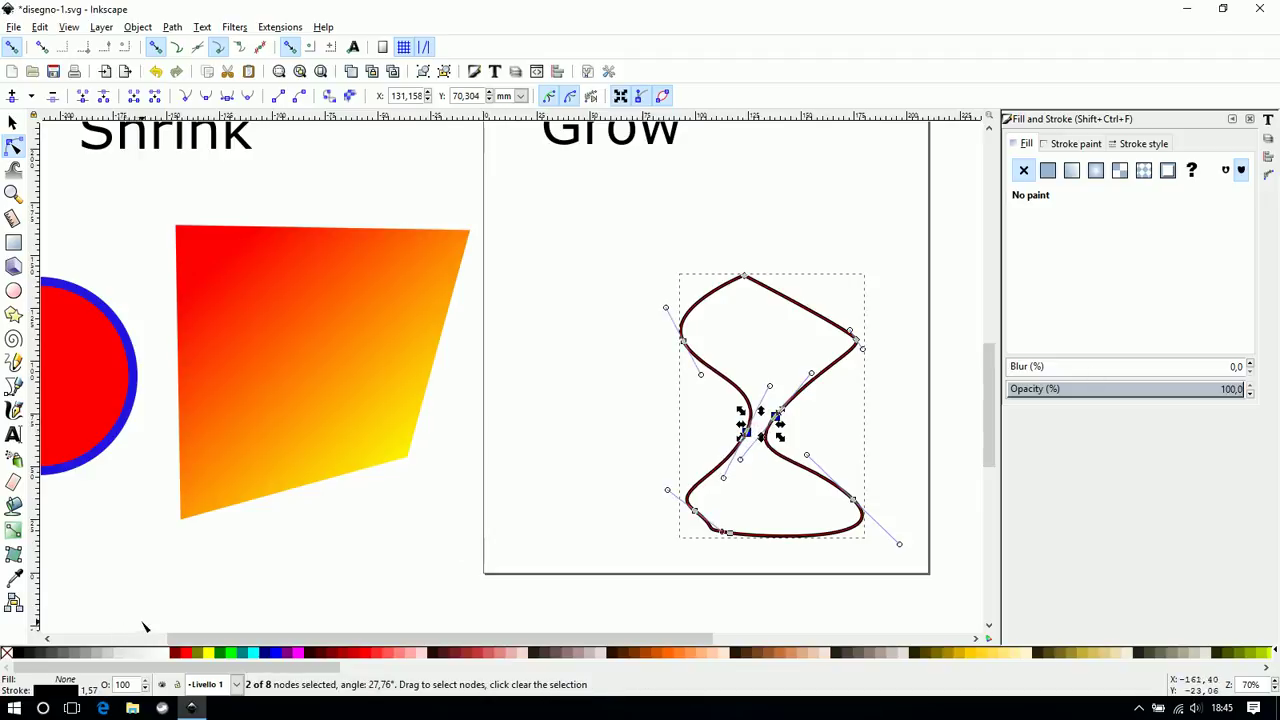
key(comma)
key(comma)
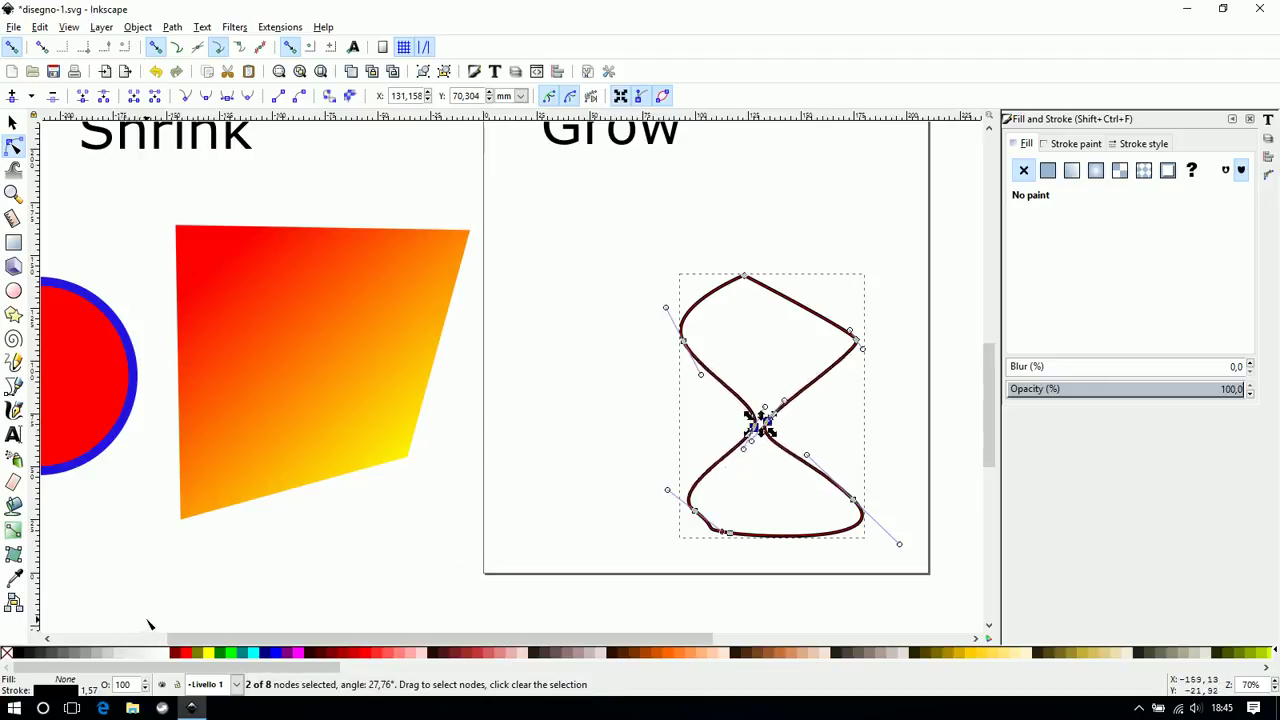
key(period)
key(period)
key(period)
key(period)
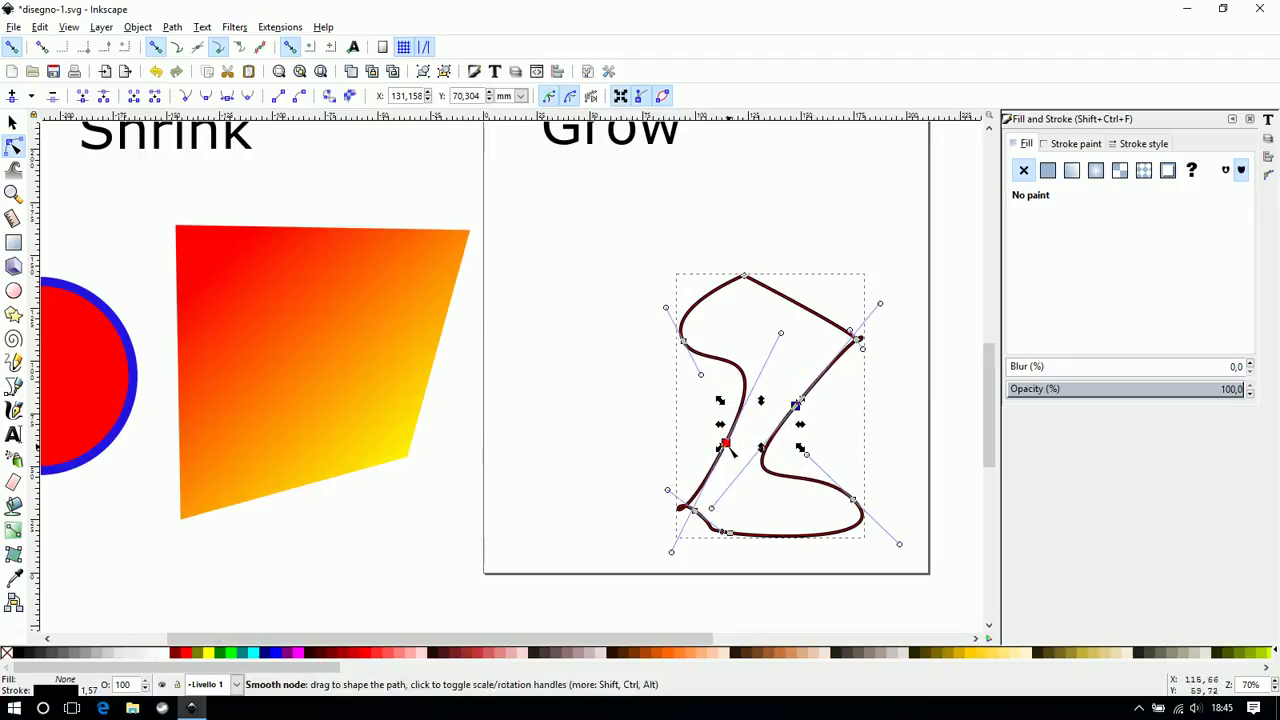
Nudge the waist nodes up-right, then move the left middle node slightly left
drag(727, 448, 731, 443)
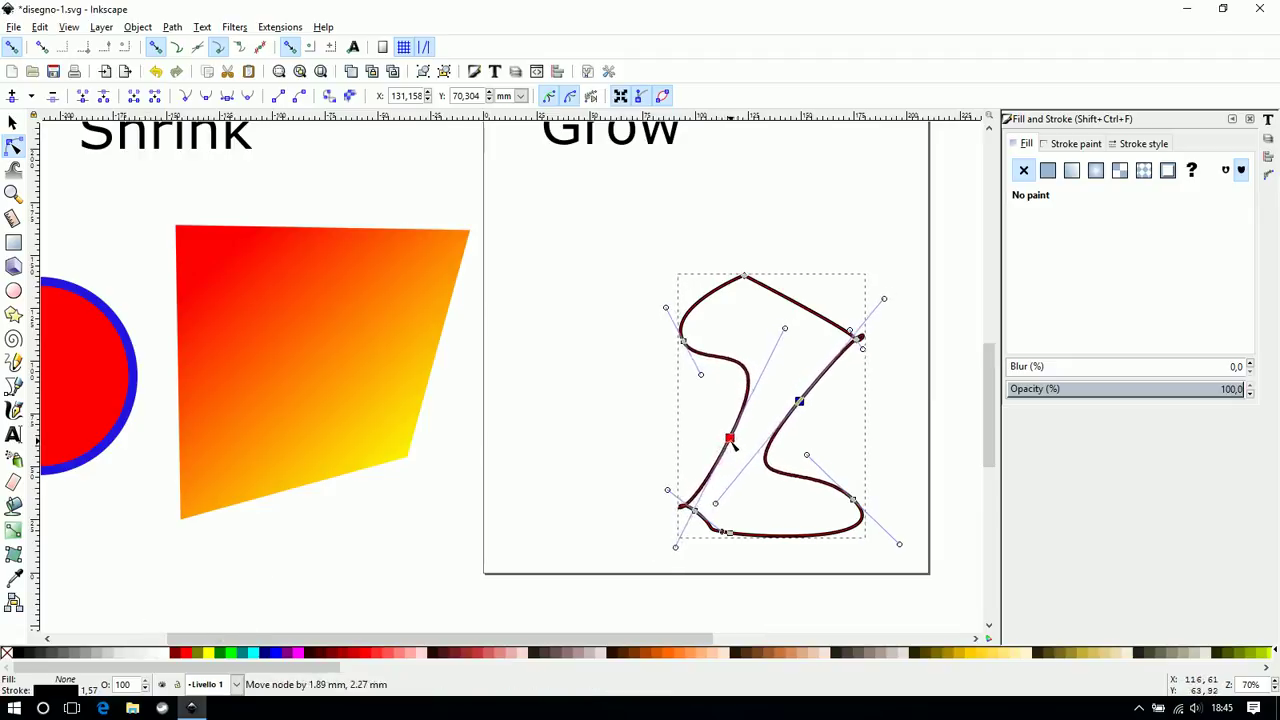
click(704, 421)
click(729, 439)
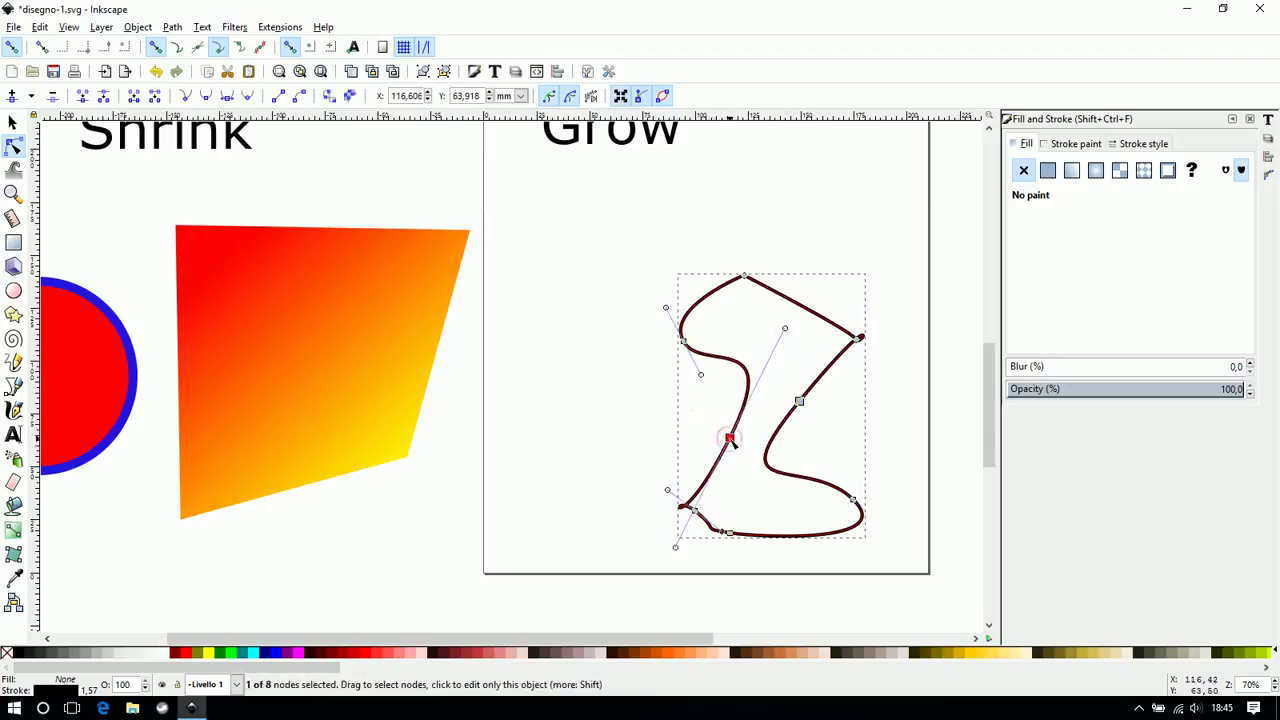
drag(731, 441, 728, 438)
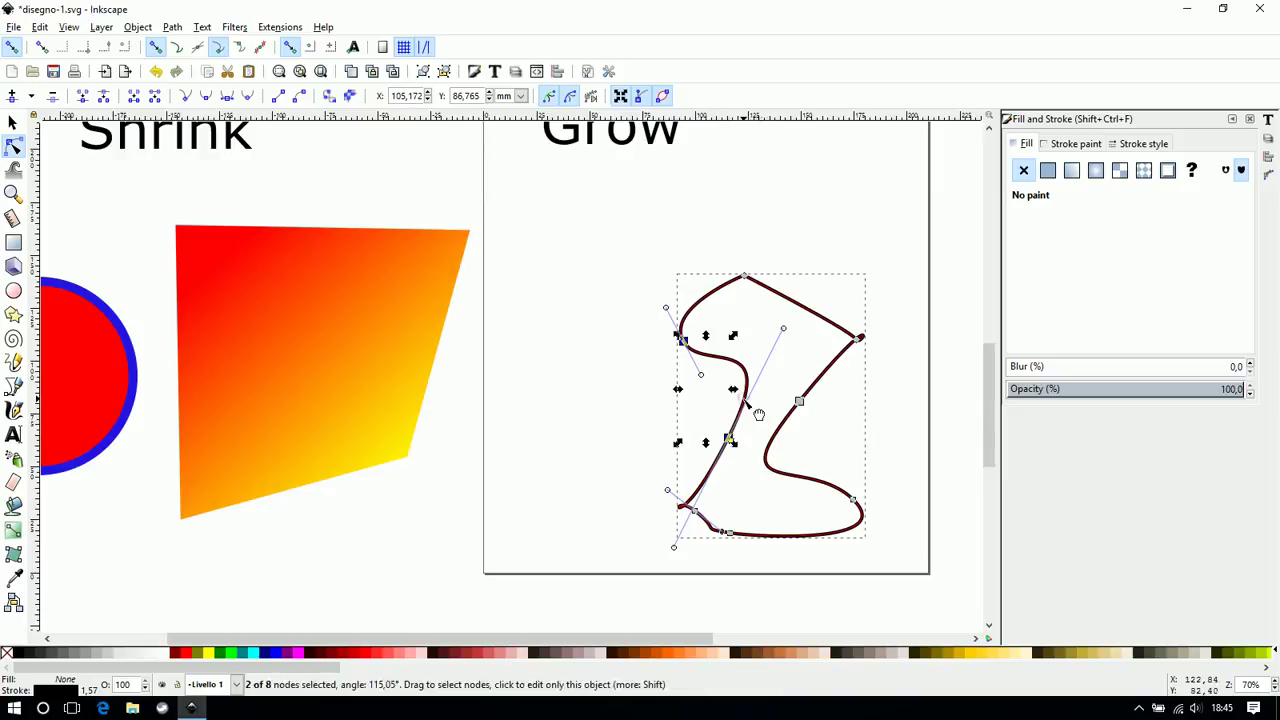
Add a node on the left curve, delete the node below it, and drag a middle node down-left
double_click(757, 413)
click(731, 441)
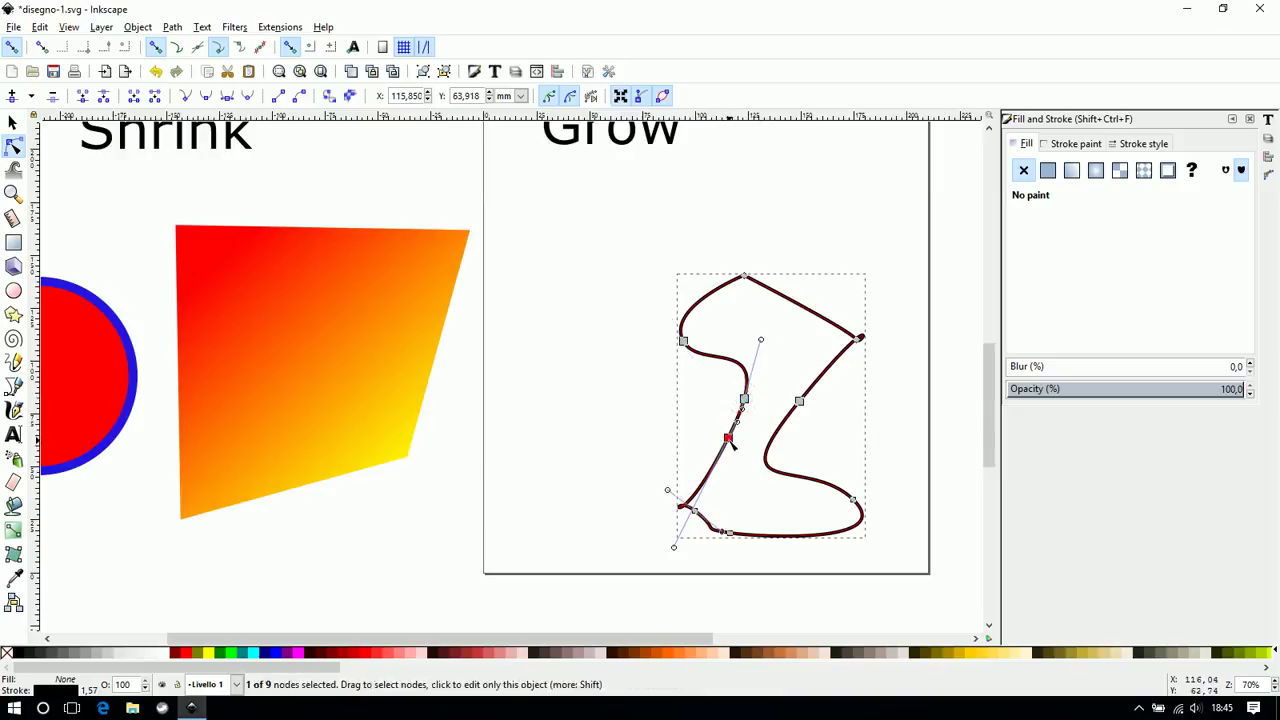
key(Delete)
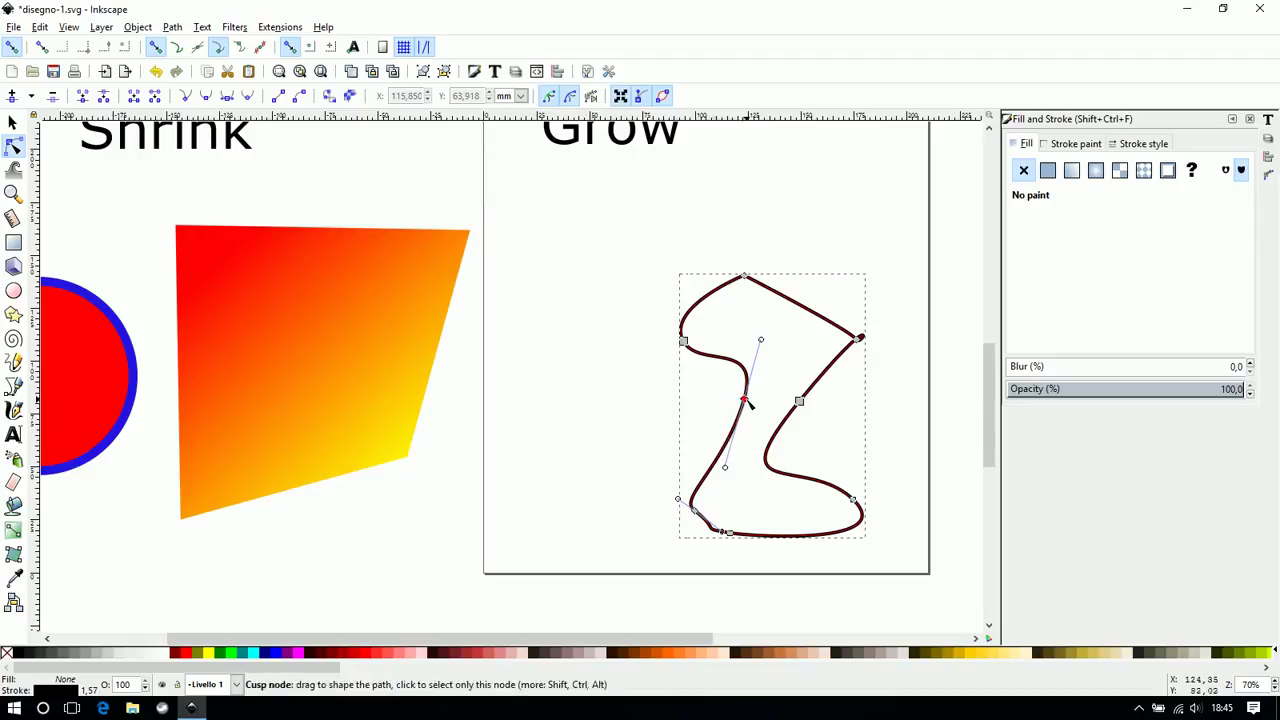
mouse_move(747, 403)
mouse_down()
mouse_move(740, 413)
mouse_move(793, 418)
mouse_up()
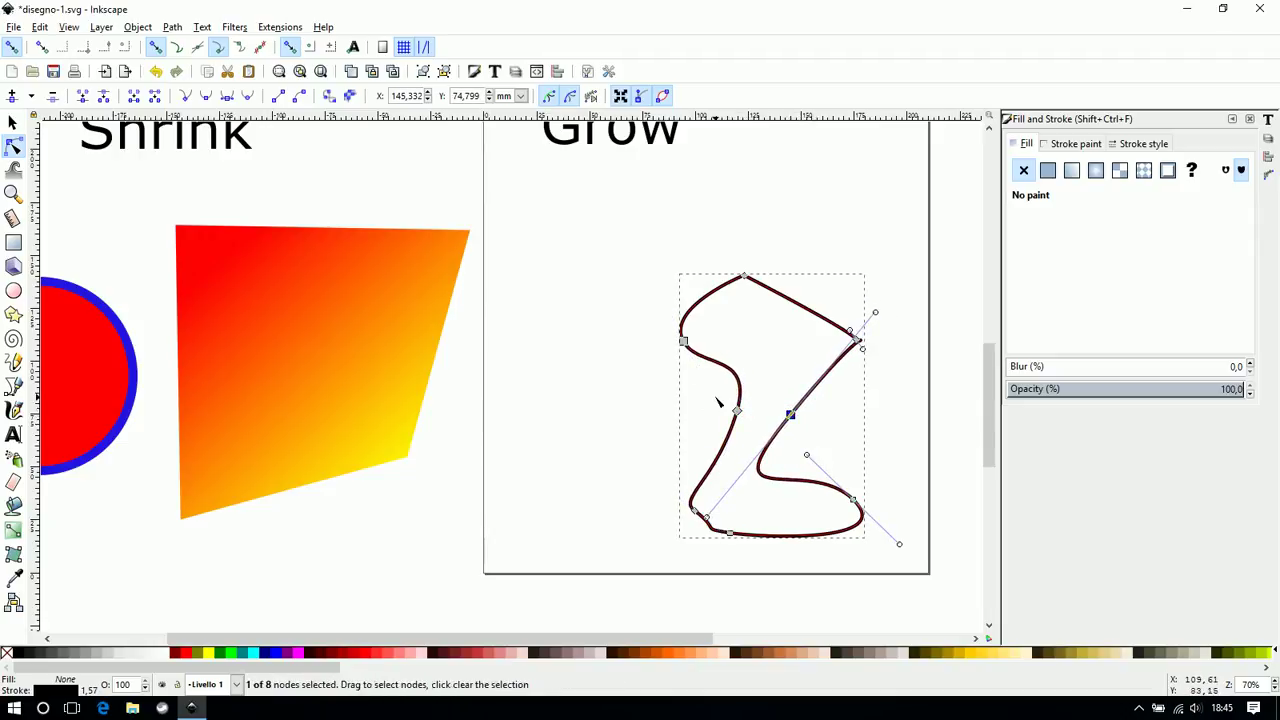
Rubber-band the path's two middle nodes and push them symmetrically apart with > three times
drag(738, 418, 836, 434)
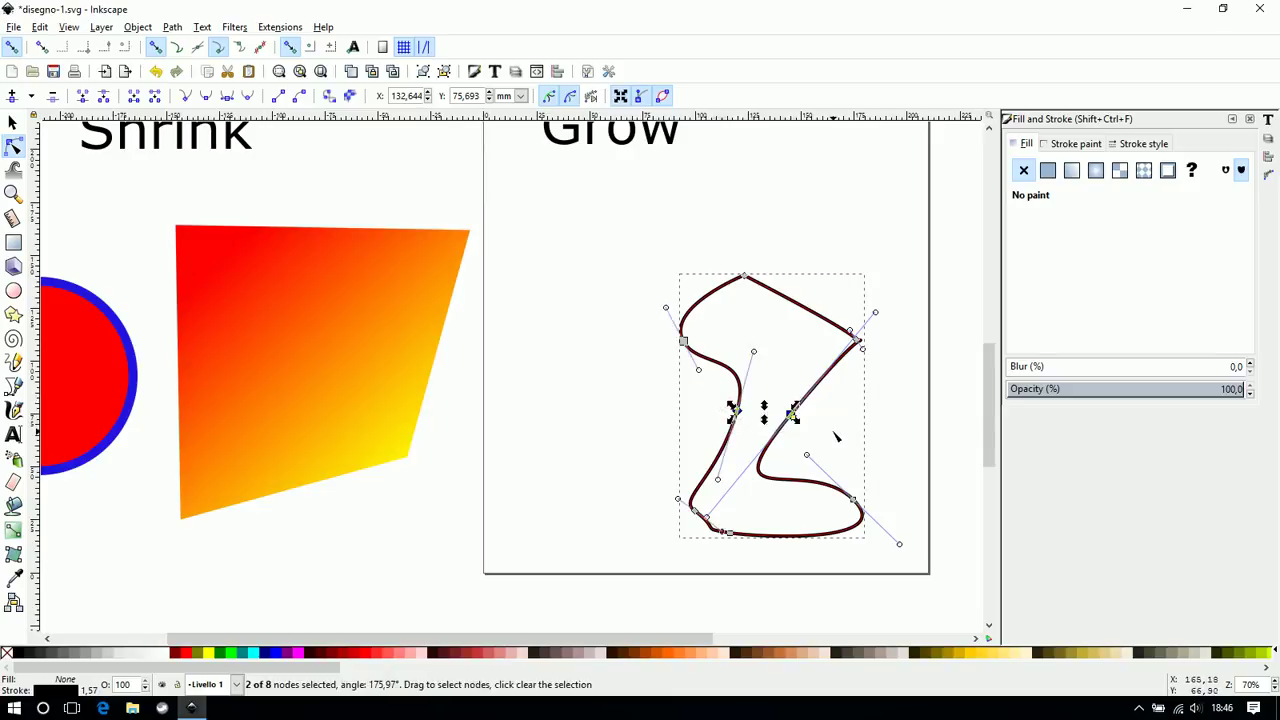
key(greater)
key(greater)
key(greater)
key(greater)
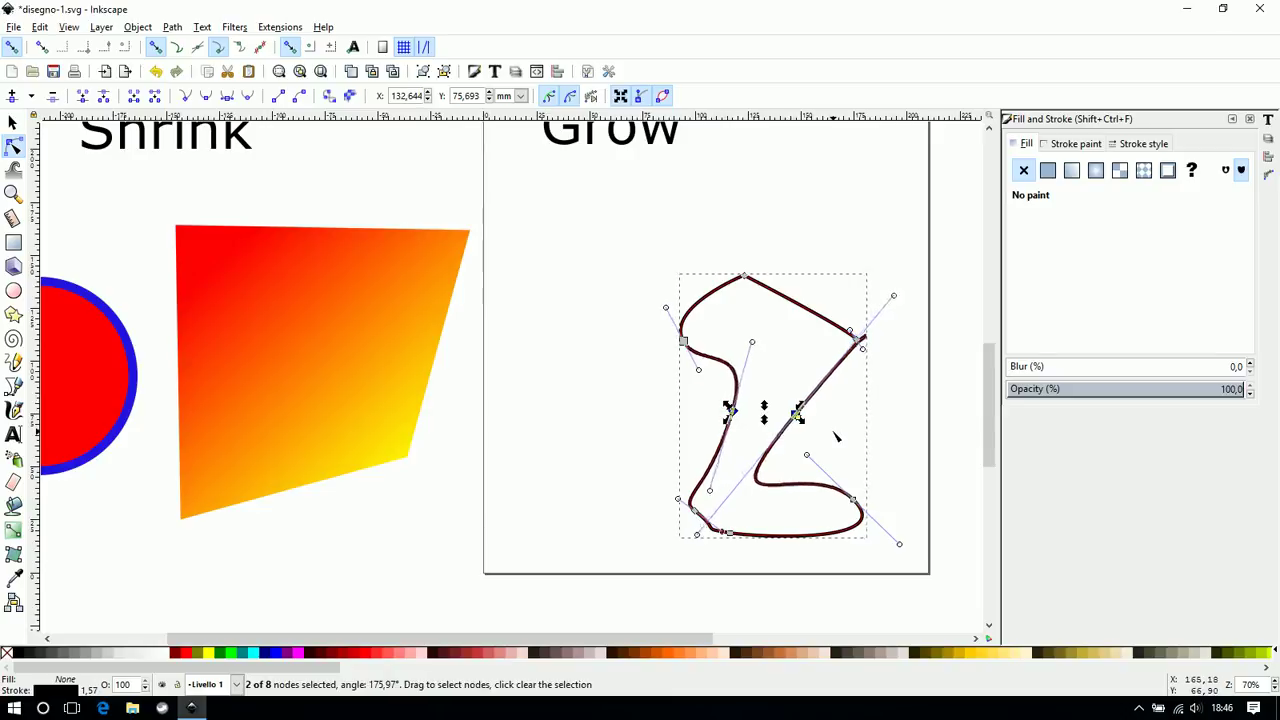
key(greater)
key(greater)
key(greater)
key(greater)
key(greater)
key(greater)
key(greater)
key(greater)
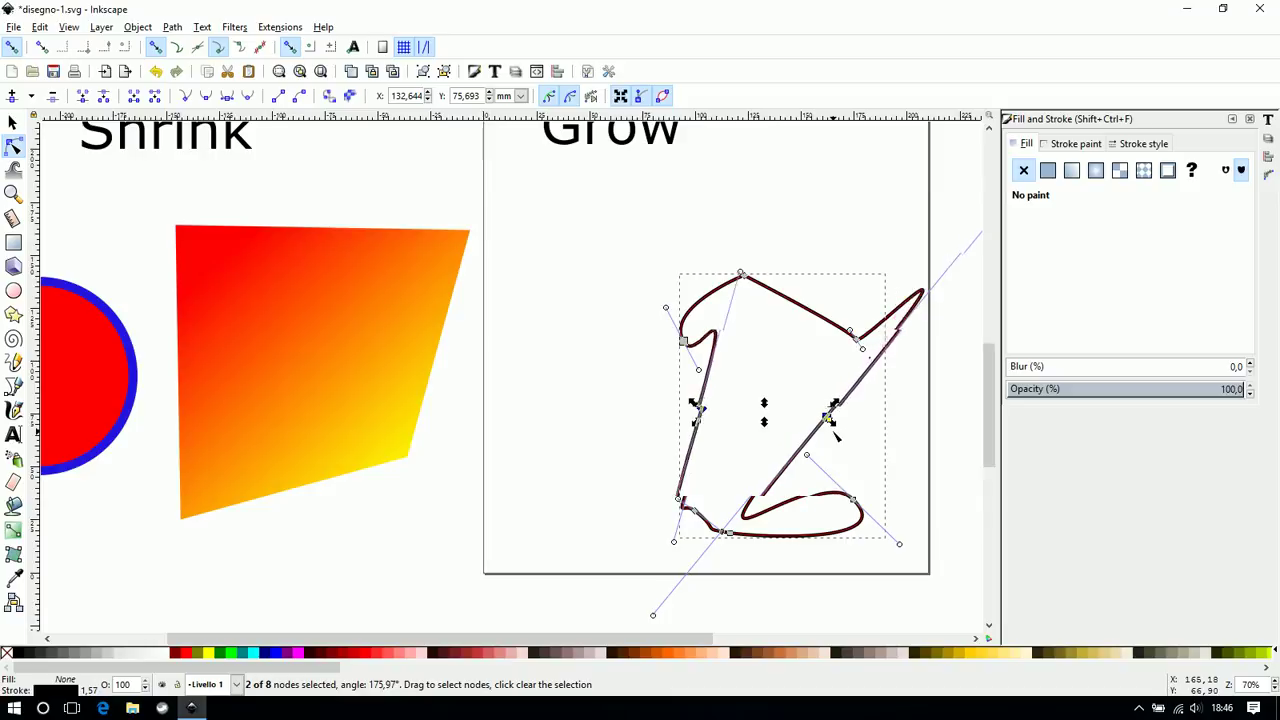
key(greater)
key(greater)
key(greater)
key(greater)
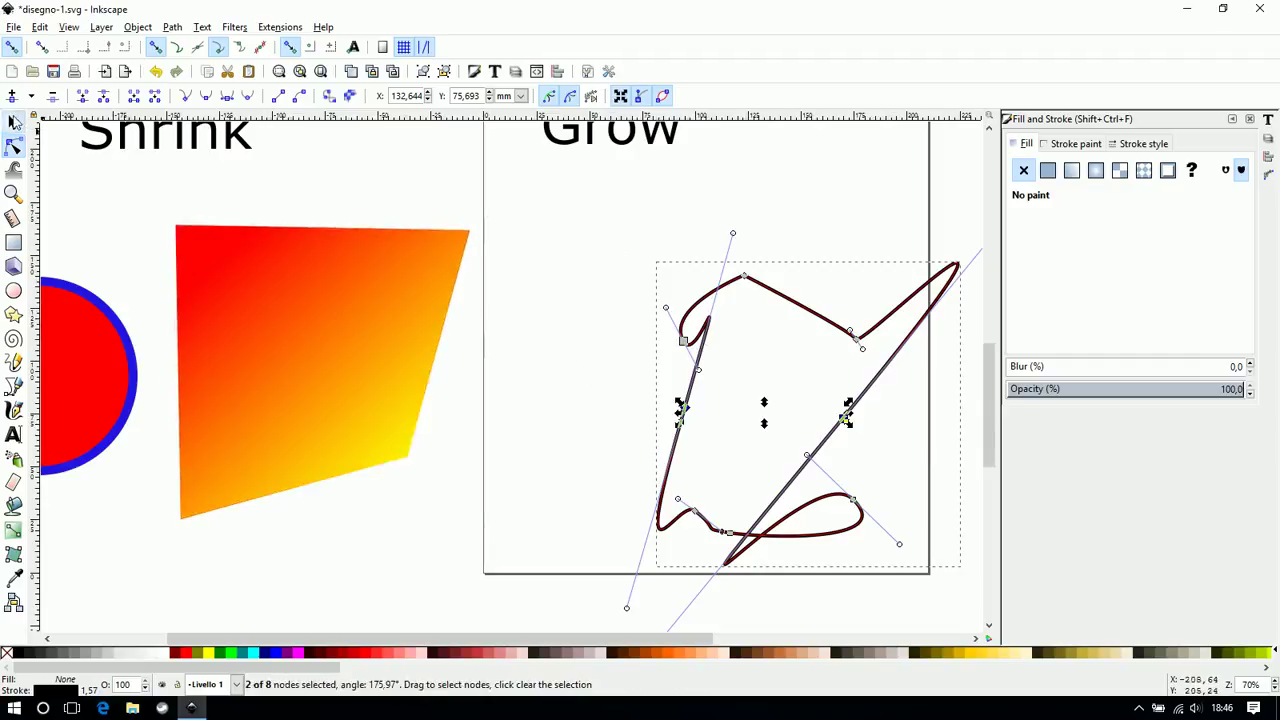
click(15, 121)
Remove the reshaped path and the gradient quadrilateral from the canvas
key(ctrl+z)
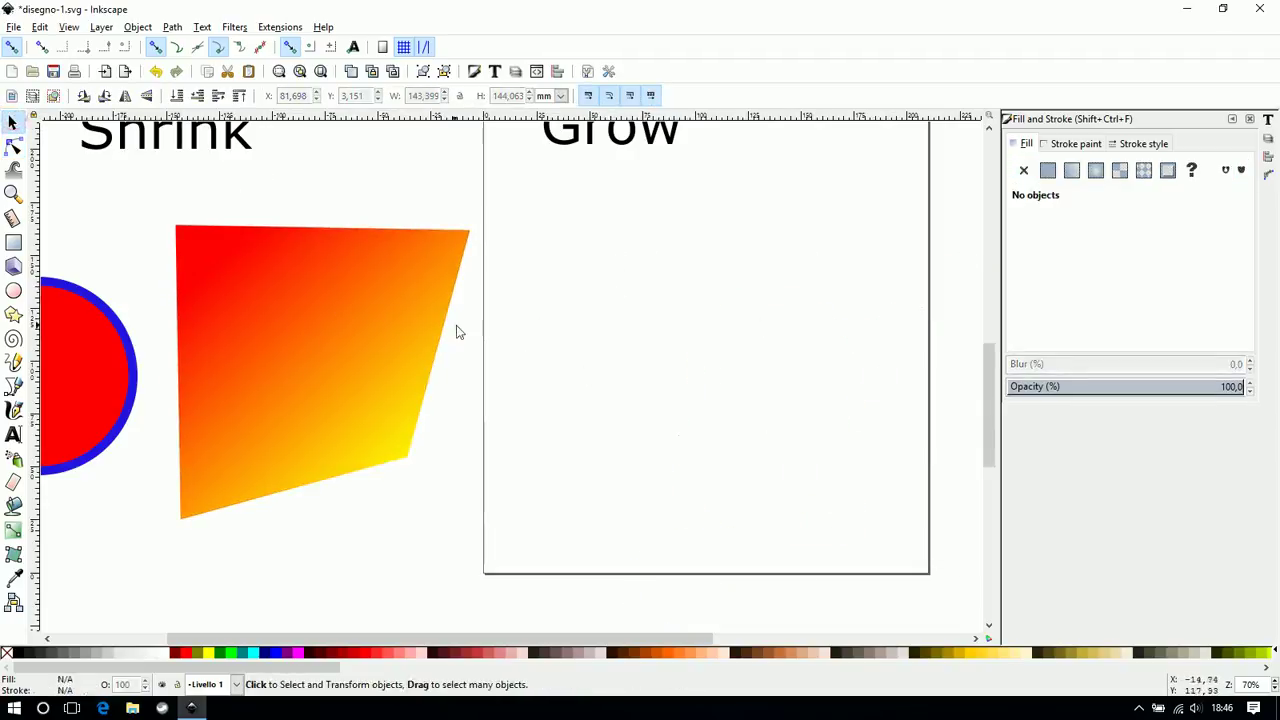
key(ctrl+z)
key(ctrl+z)
key(ctrl+z)
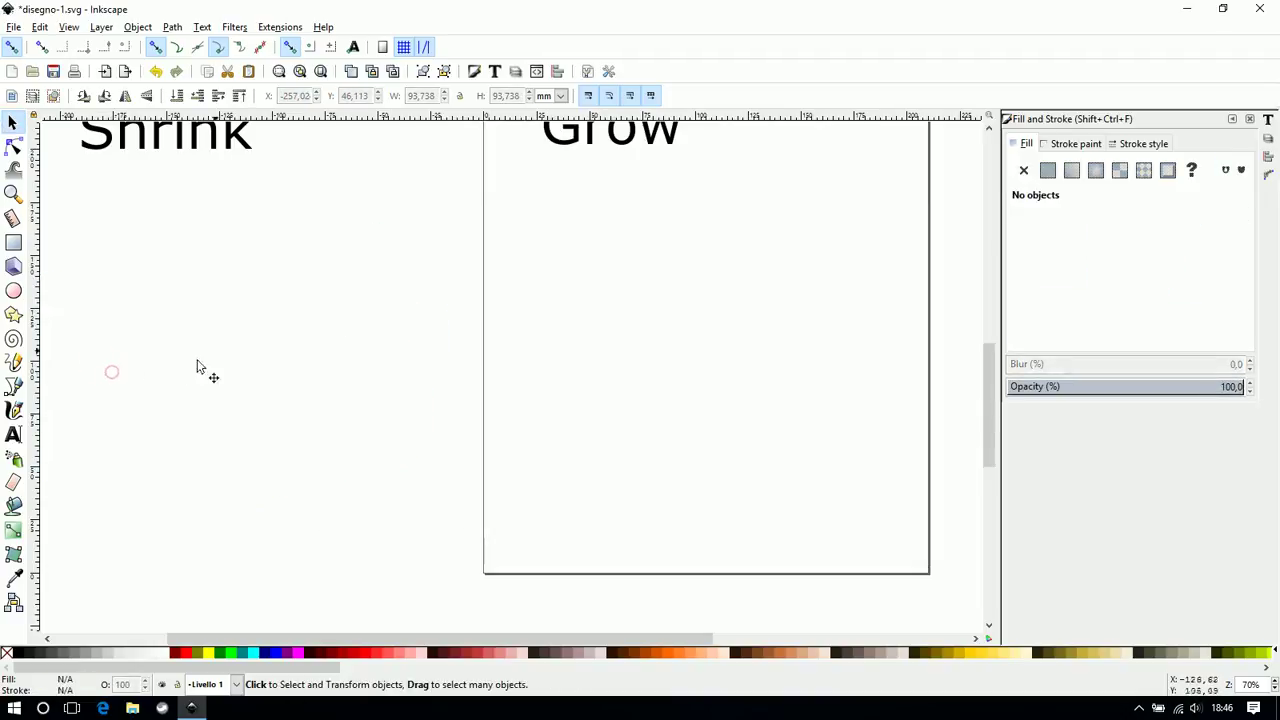
scroll(290, 320, down, 2)
scroll(285, 330, down, 1)
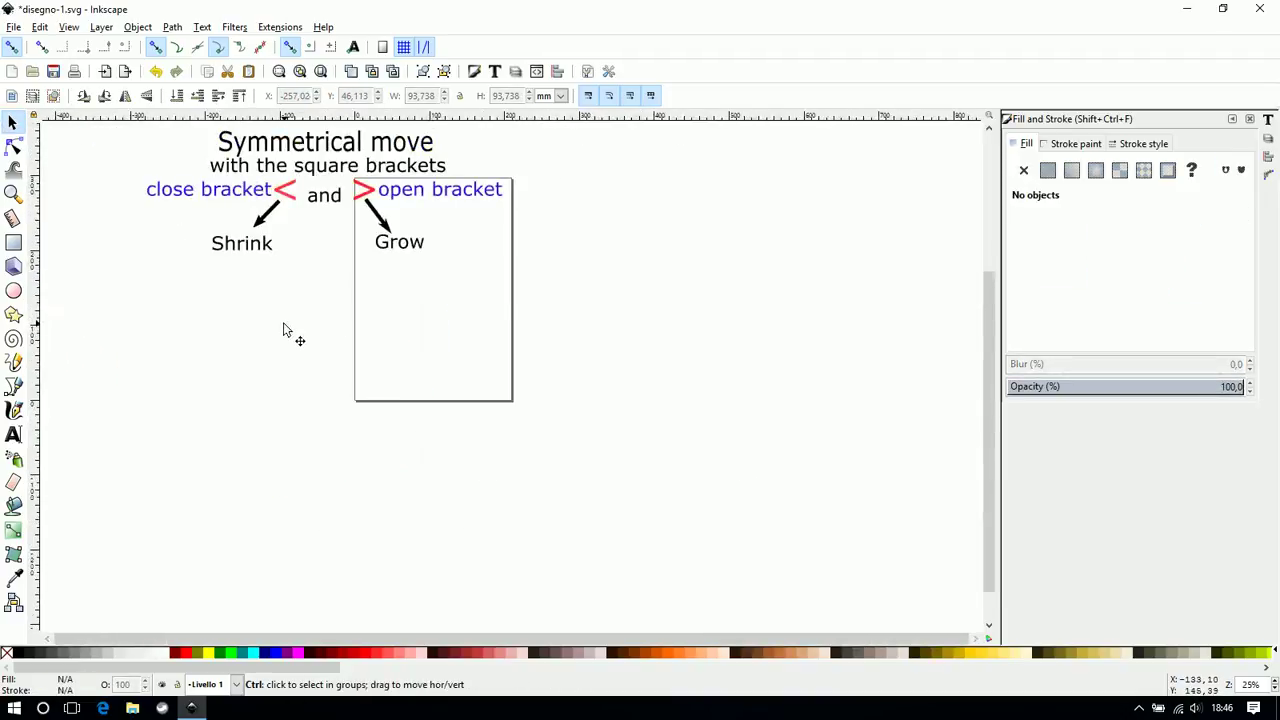
scroll(288, 332, down, 1)
scroll(224, 199, up, 1)
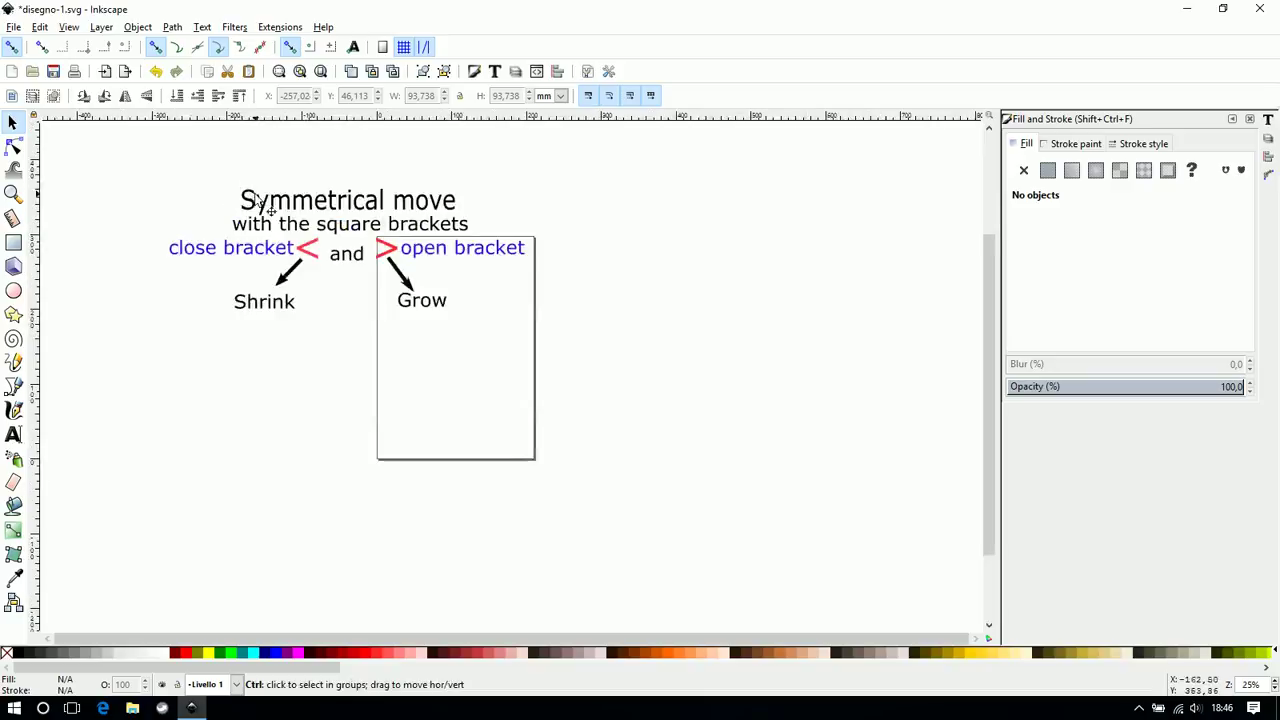
scroll(270, 210, up, 2)
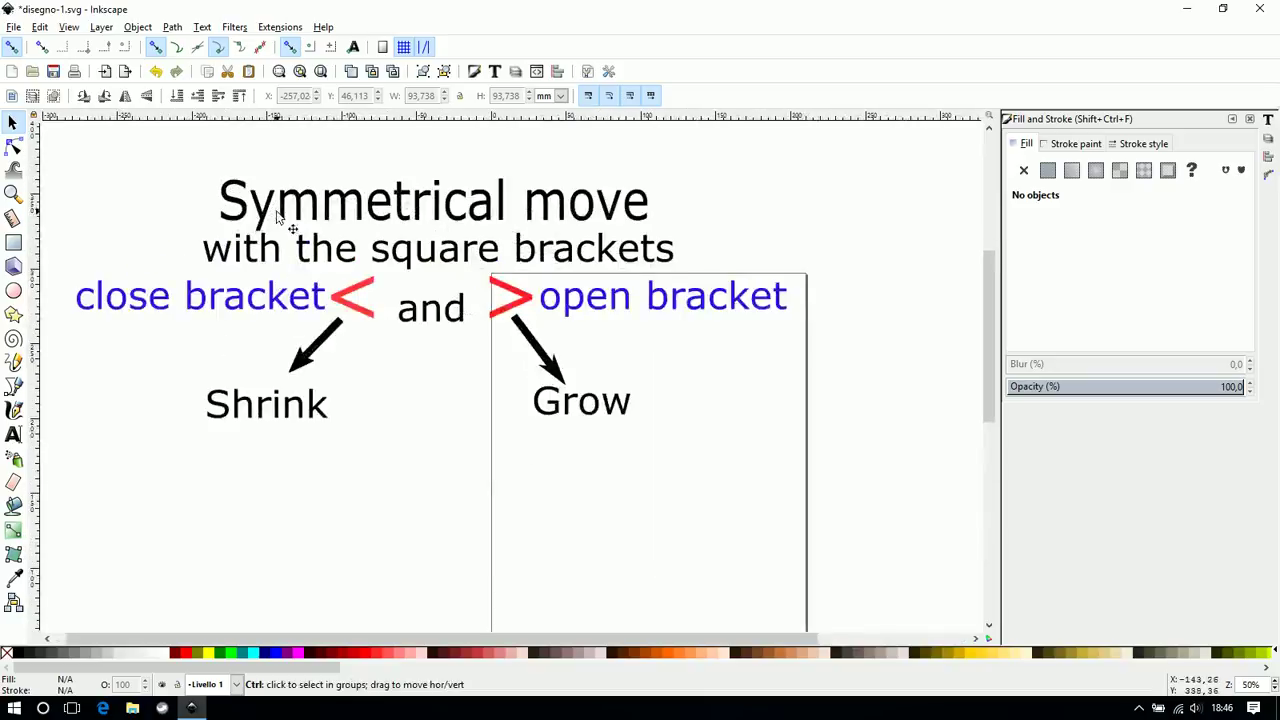
Shrink the 'Symmetrical move' title four times with <, then grow it three times with >
click(405, 217)
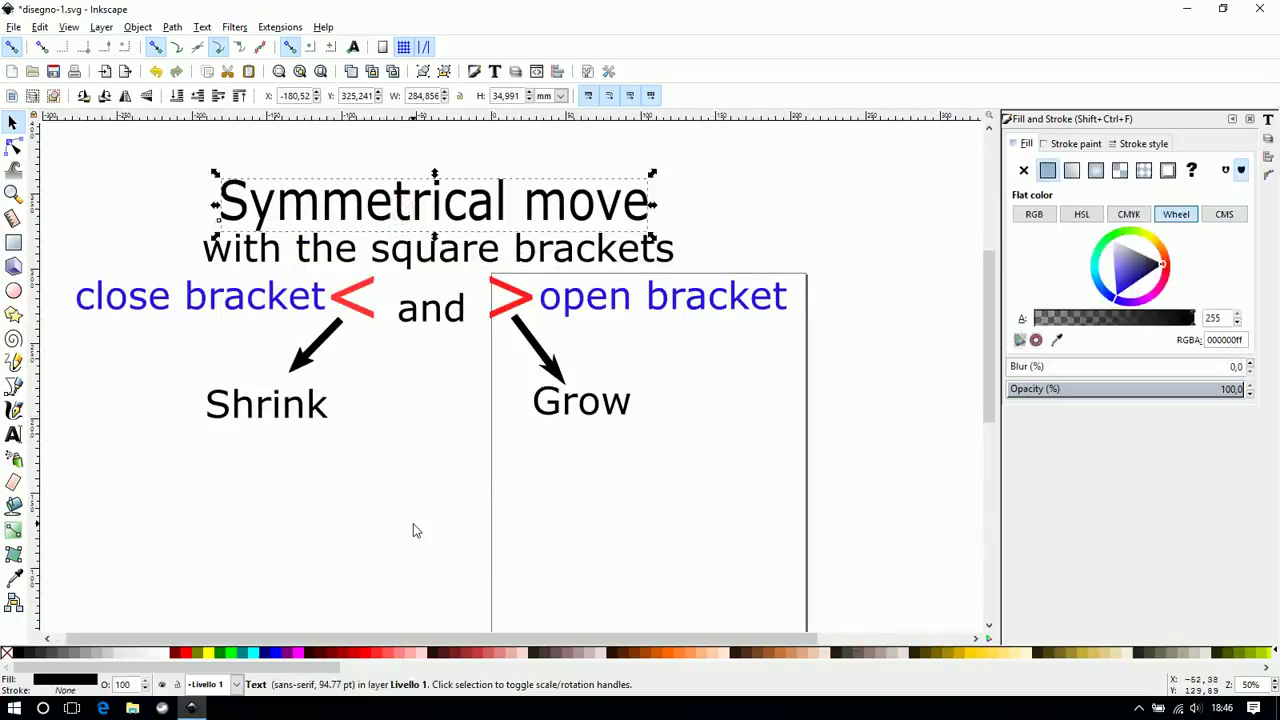
key(less)
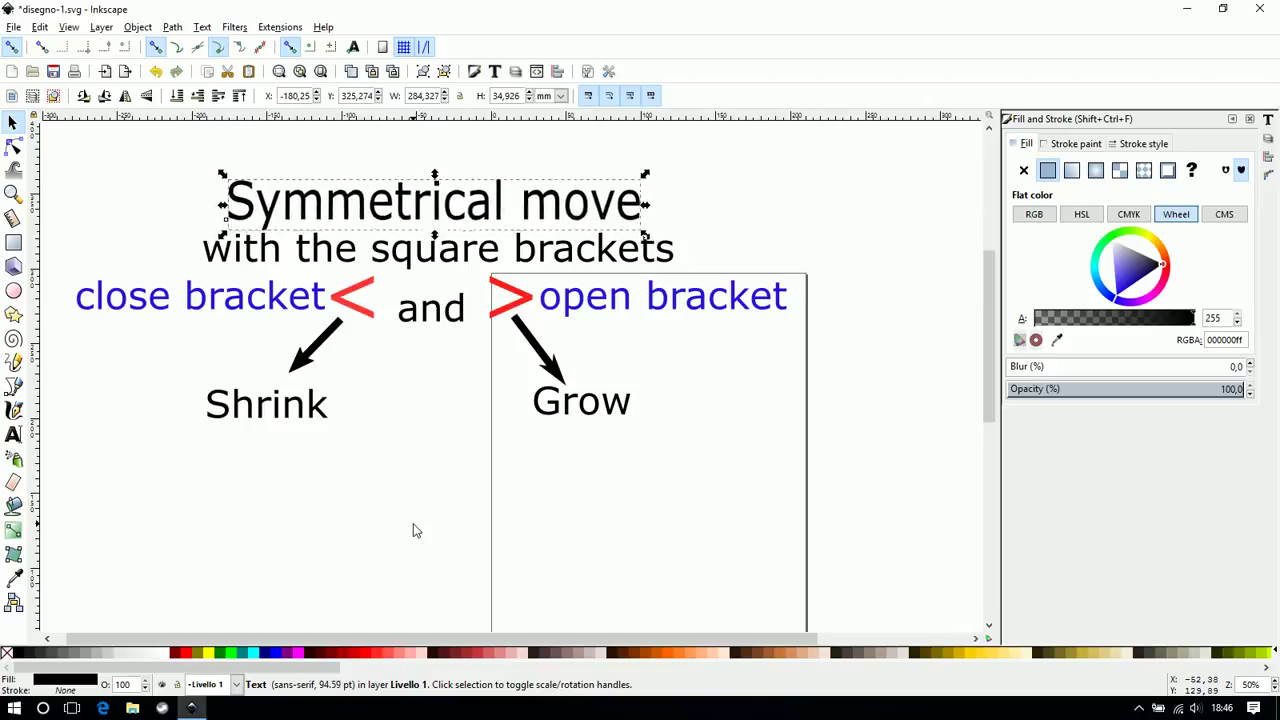
key(less)
key(less)
key(less)
key(less)
key(less)
key(less)
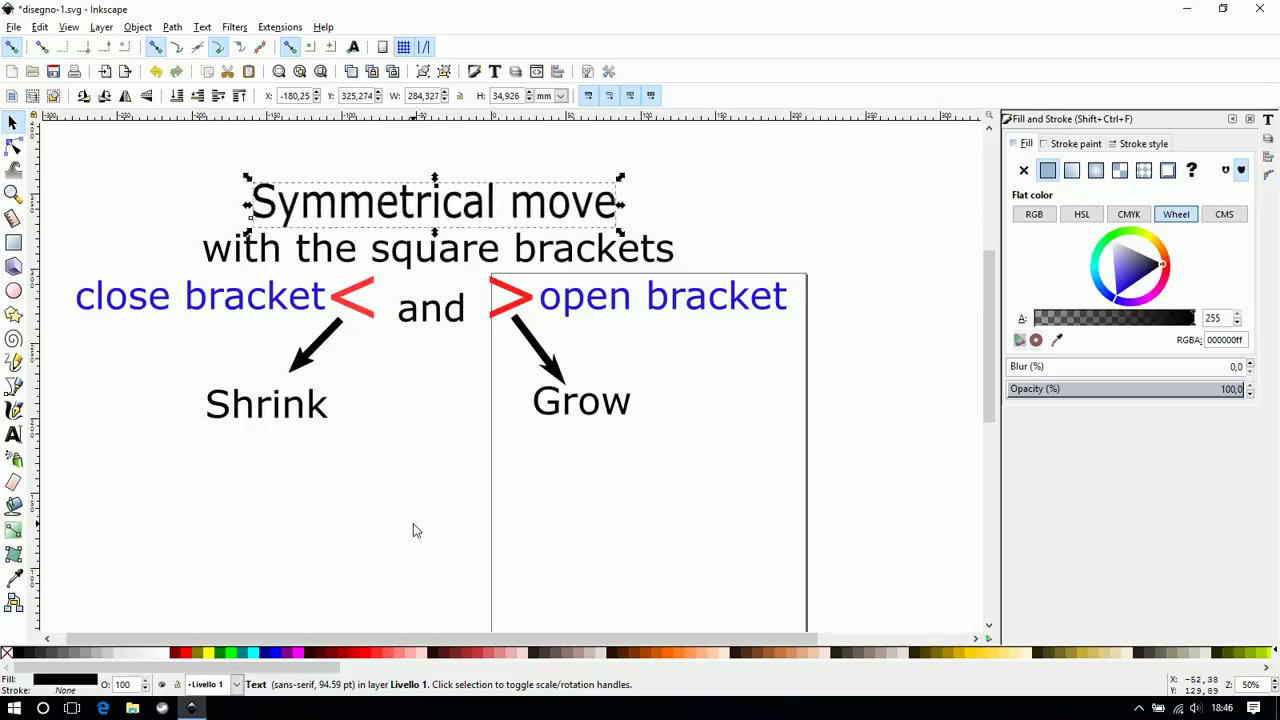
key(less)
key(less)
key(less)
key(less)
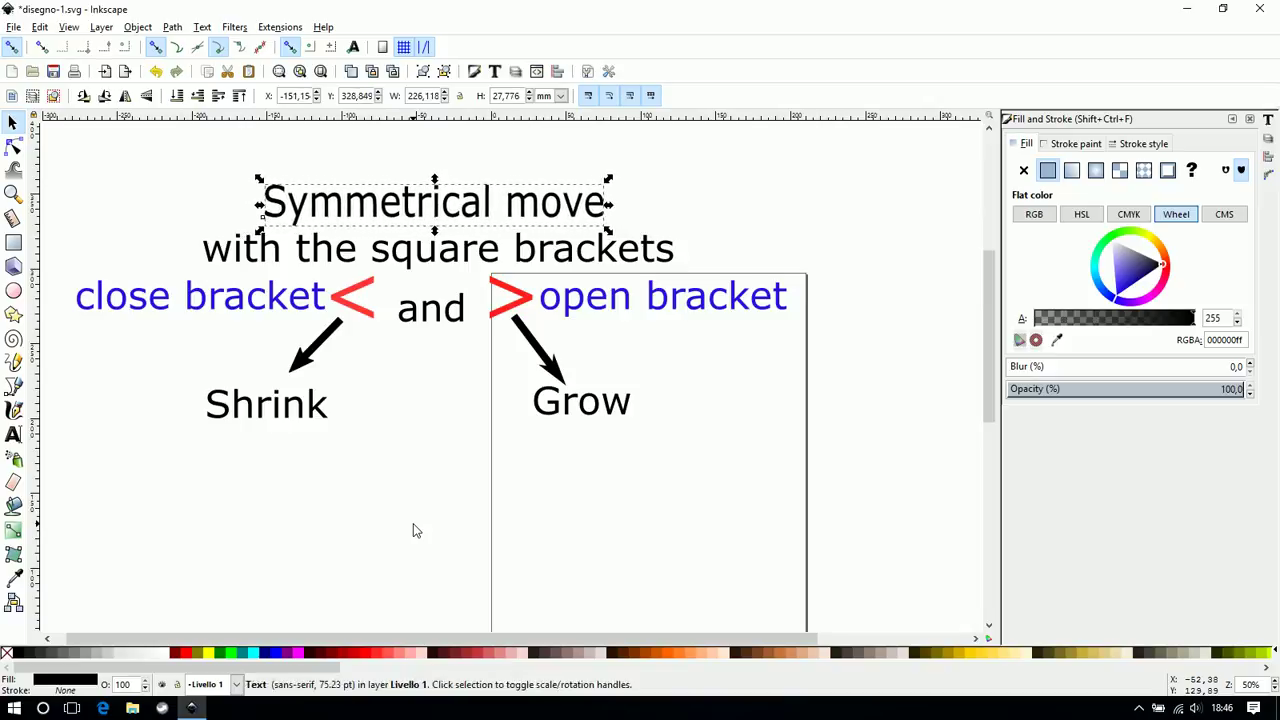
key(less)
key(greater)
key(greater)
key(greater)
key(greater)
key(greater)
key(greater)
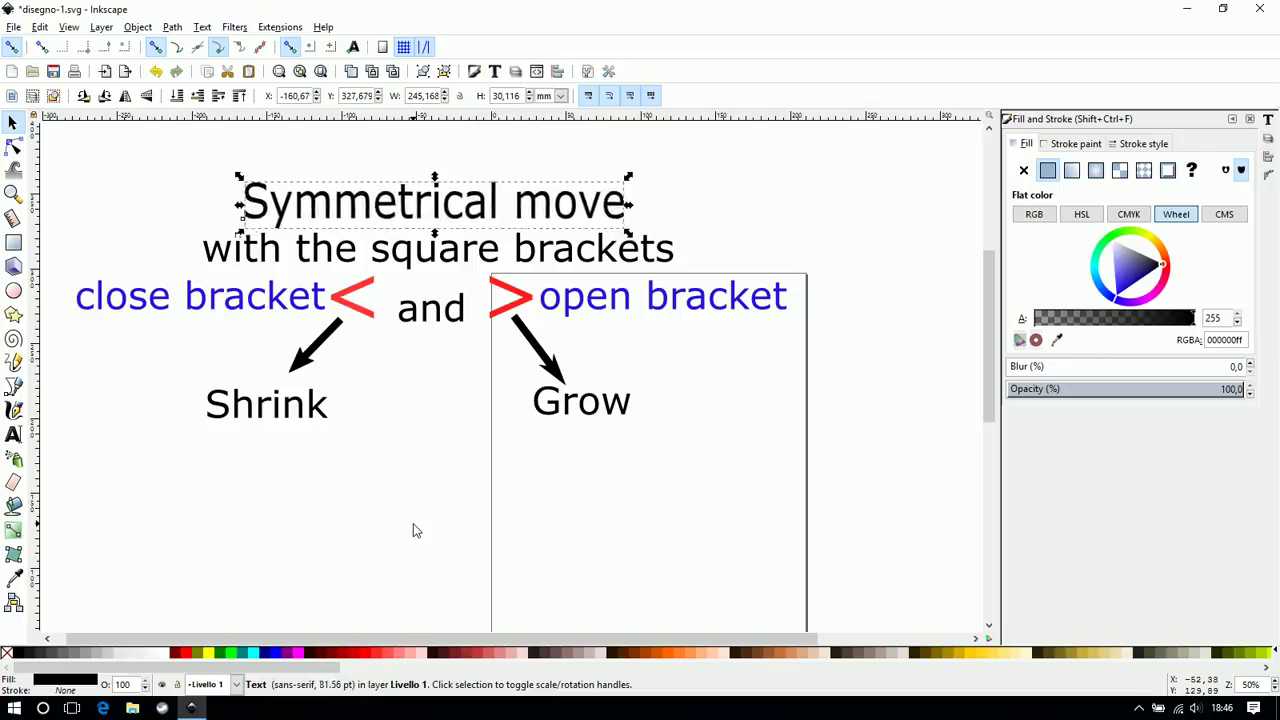
key(greater)
key(greater)
key(greater)
key(greater)
key(greater)
key(greater)
key(greater)
key(greater)
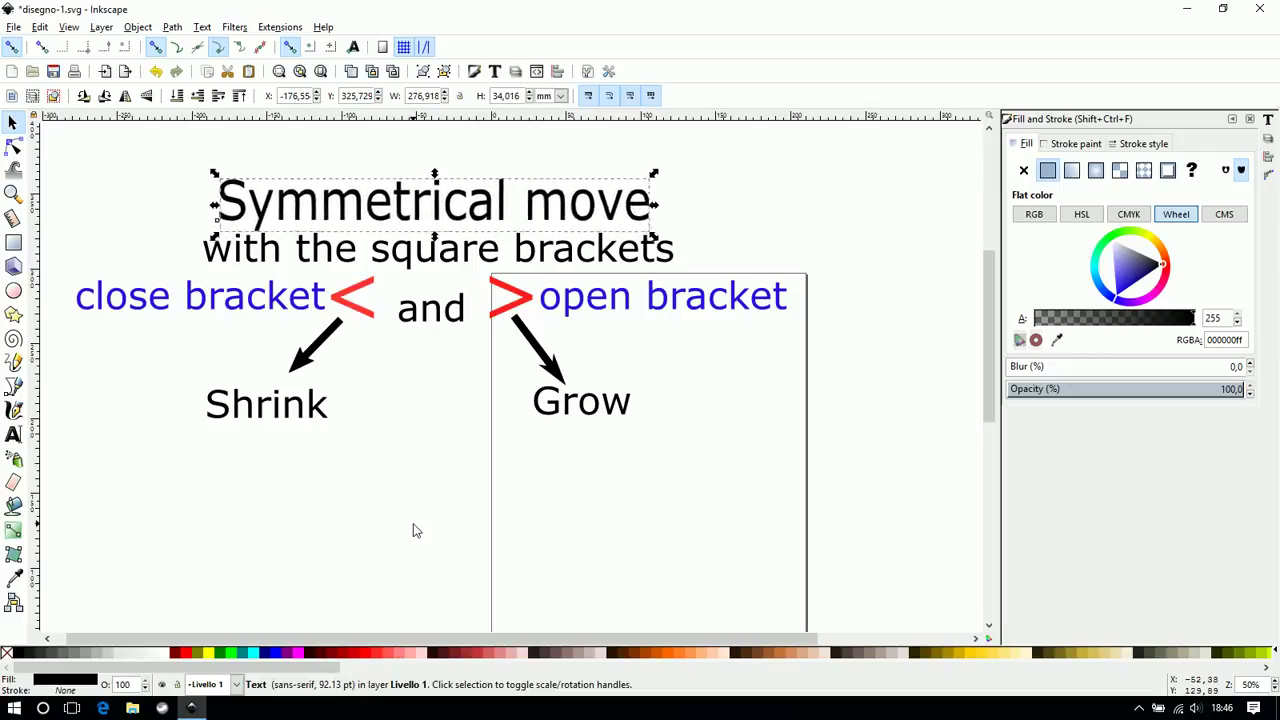
key(greater)
key(greater)
key(greater)
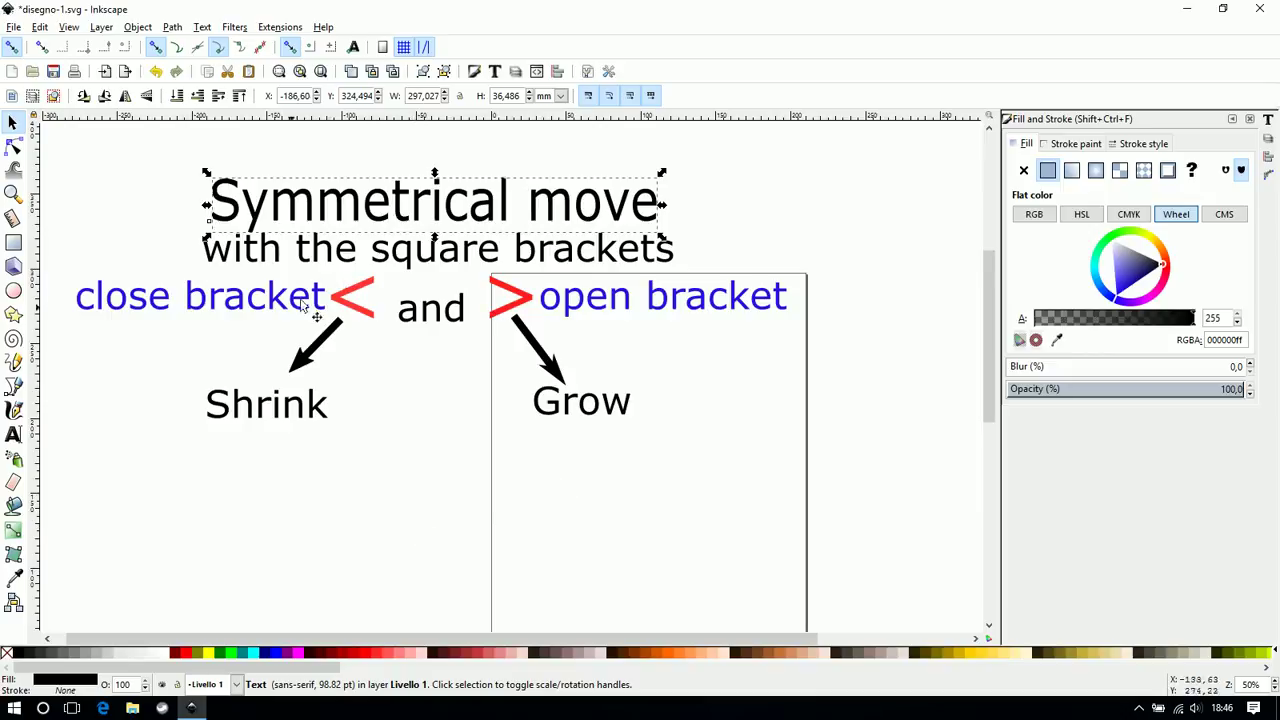
click(368, 441)
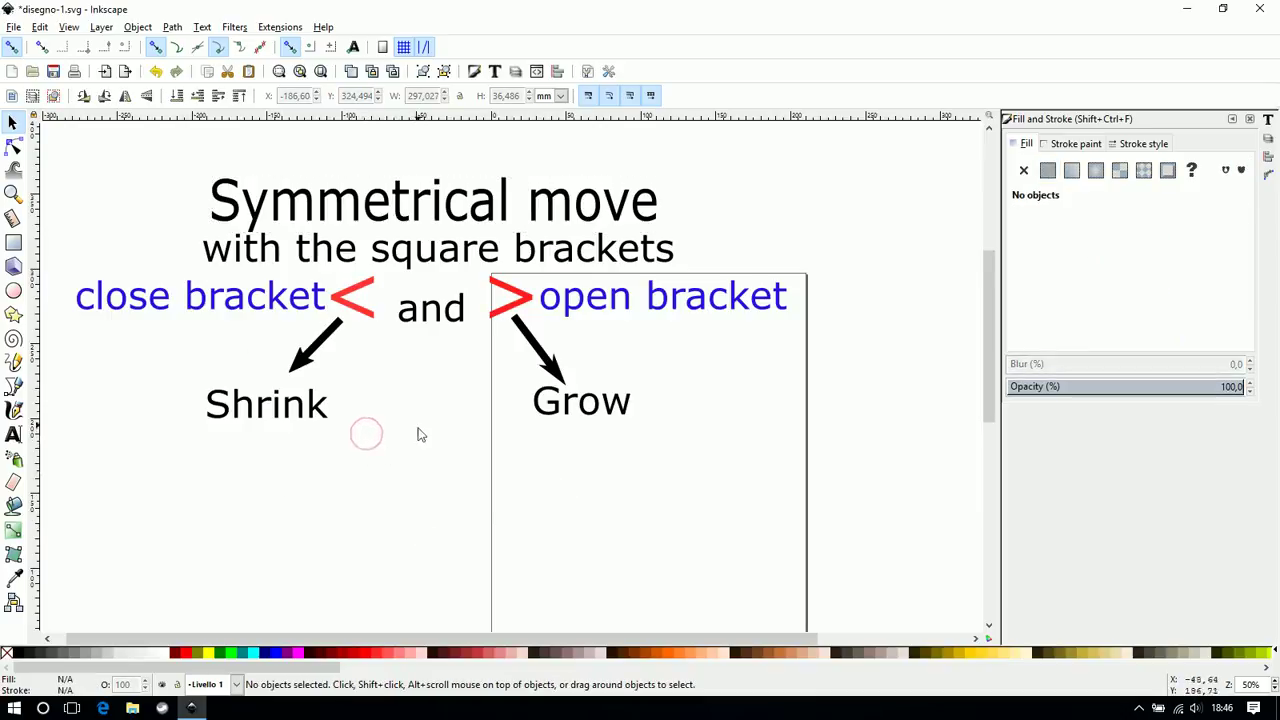
Draw a square under the Shrink label, replacing a first unwanted rectangle
click(13, 245)
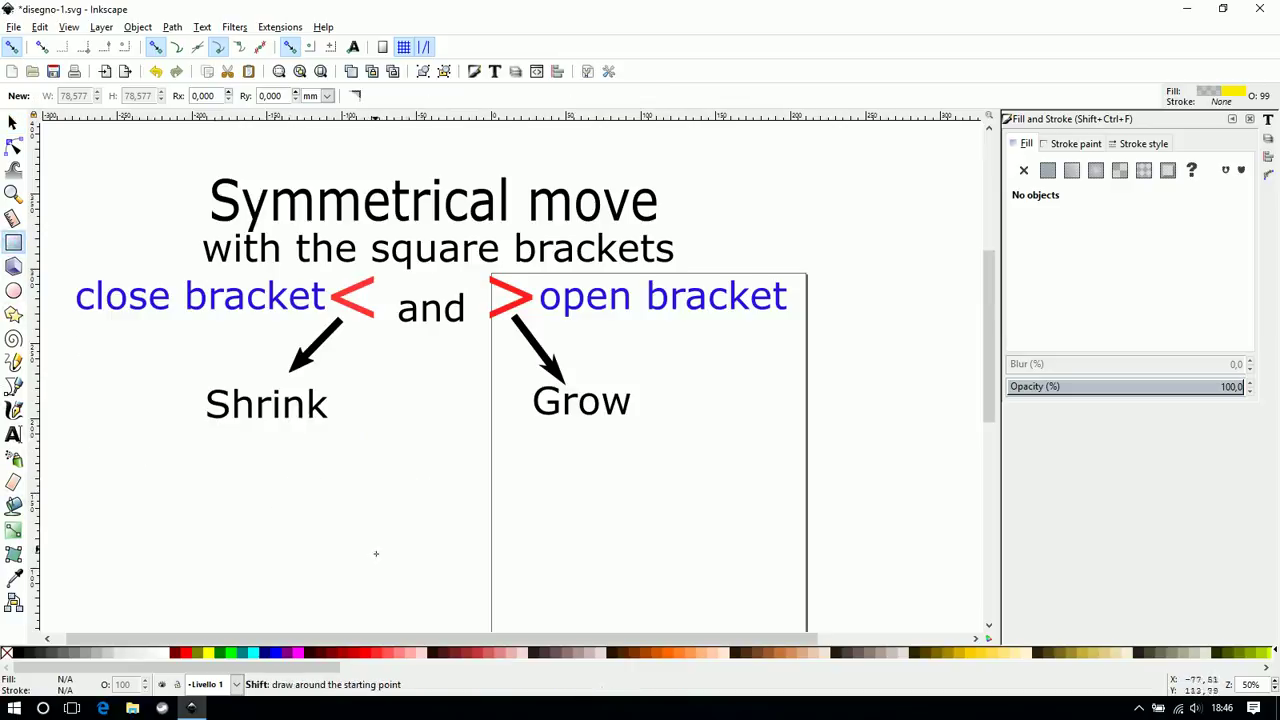
drag(354, 517, 410, 551)
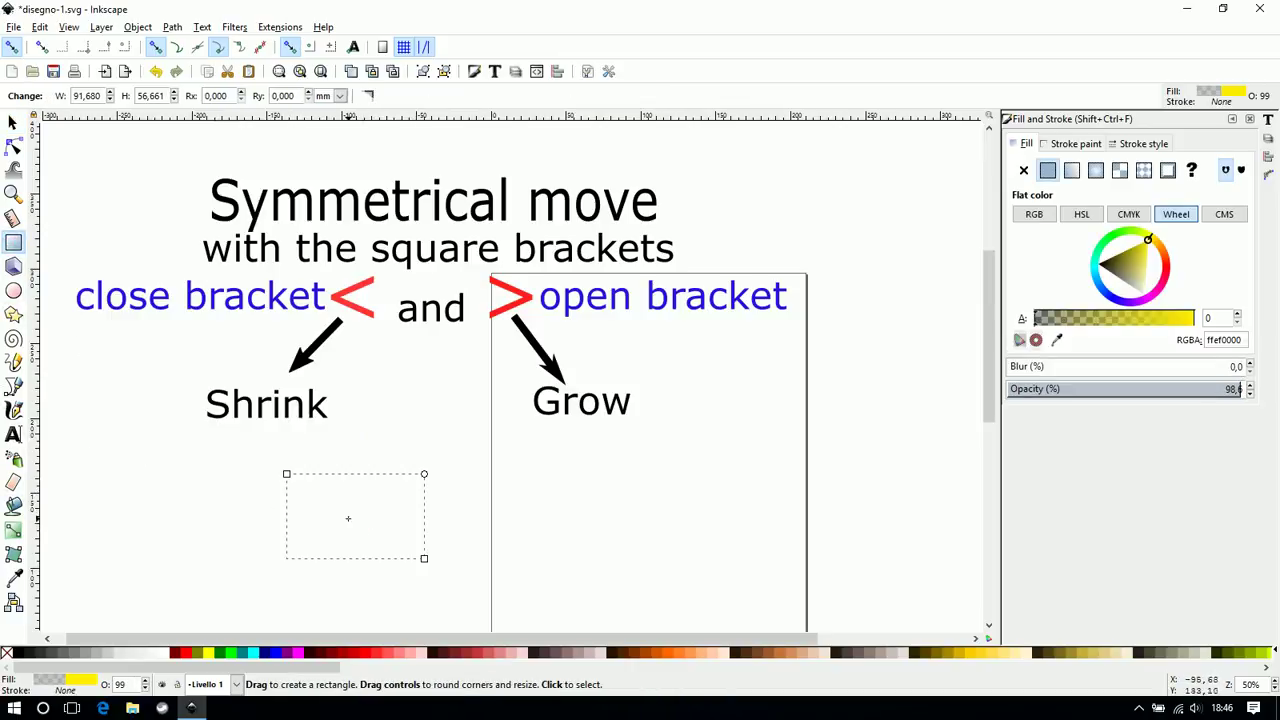
key(ctrl+z)
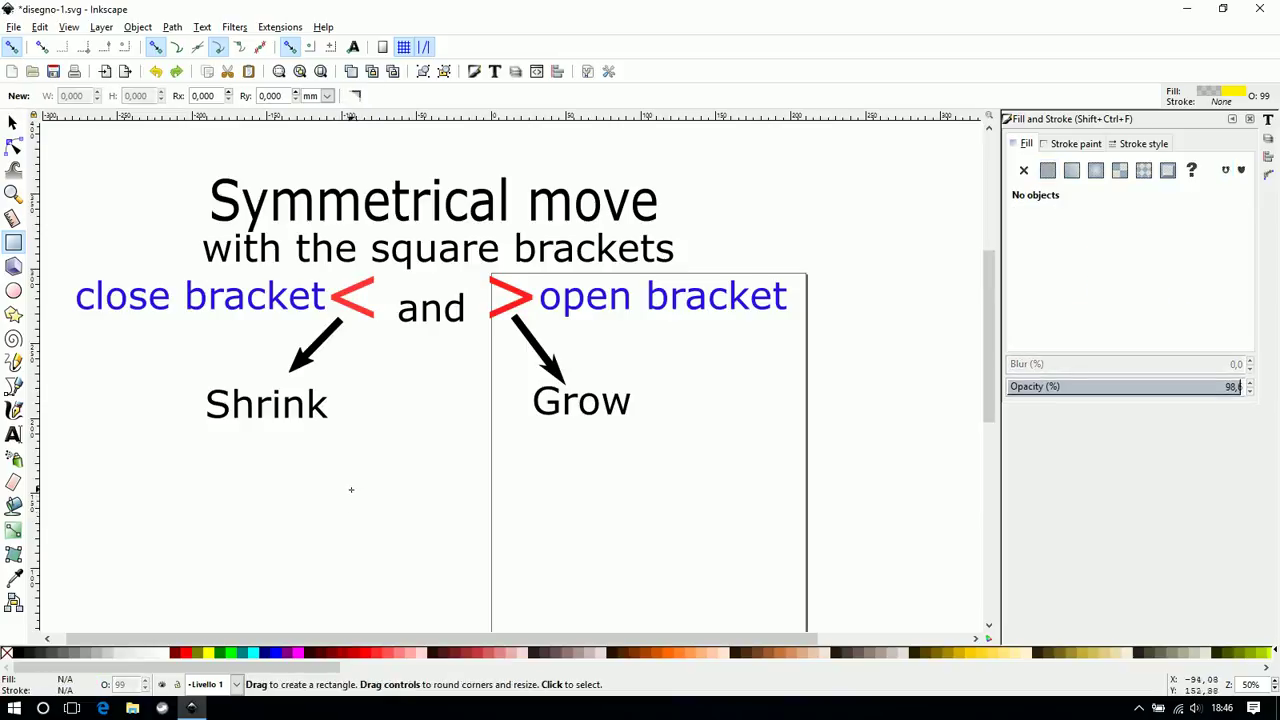
drag(351, 489, 443, 583)
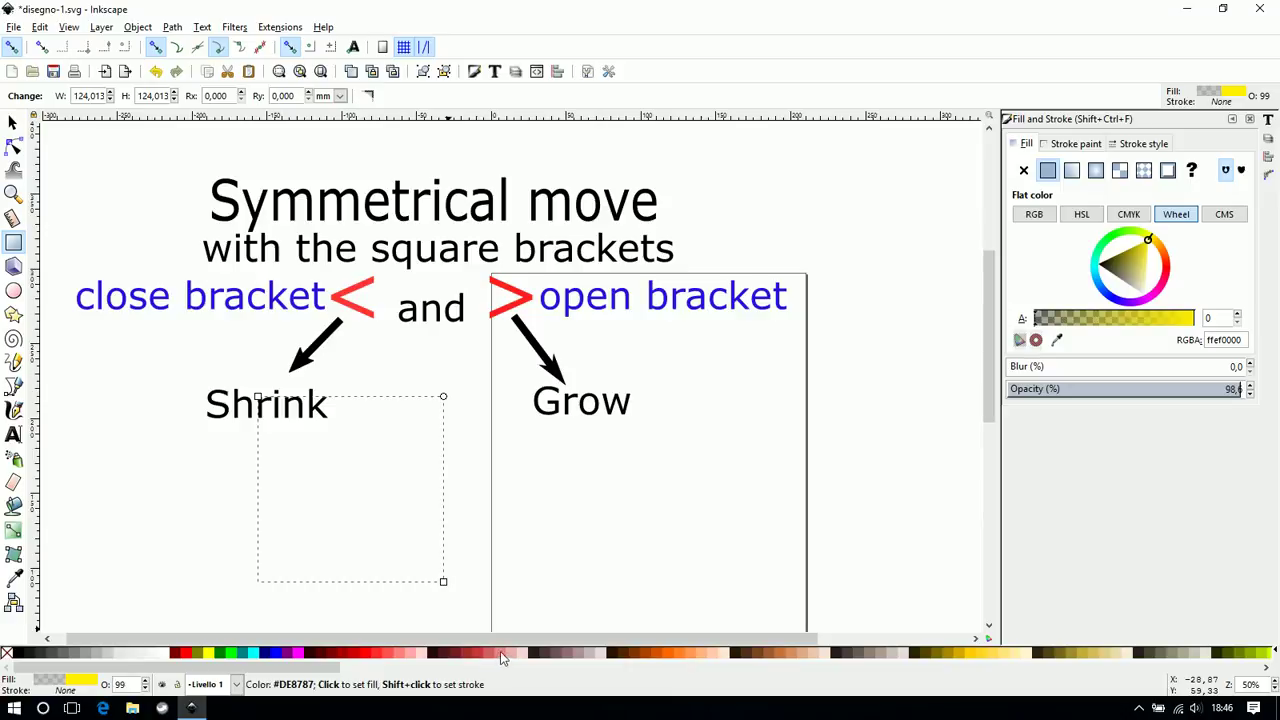
Fill the square with pink, then darken it to reddish brown (46282800)
click(501, 651)
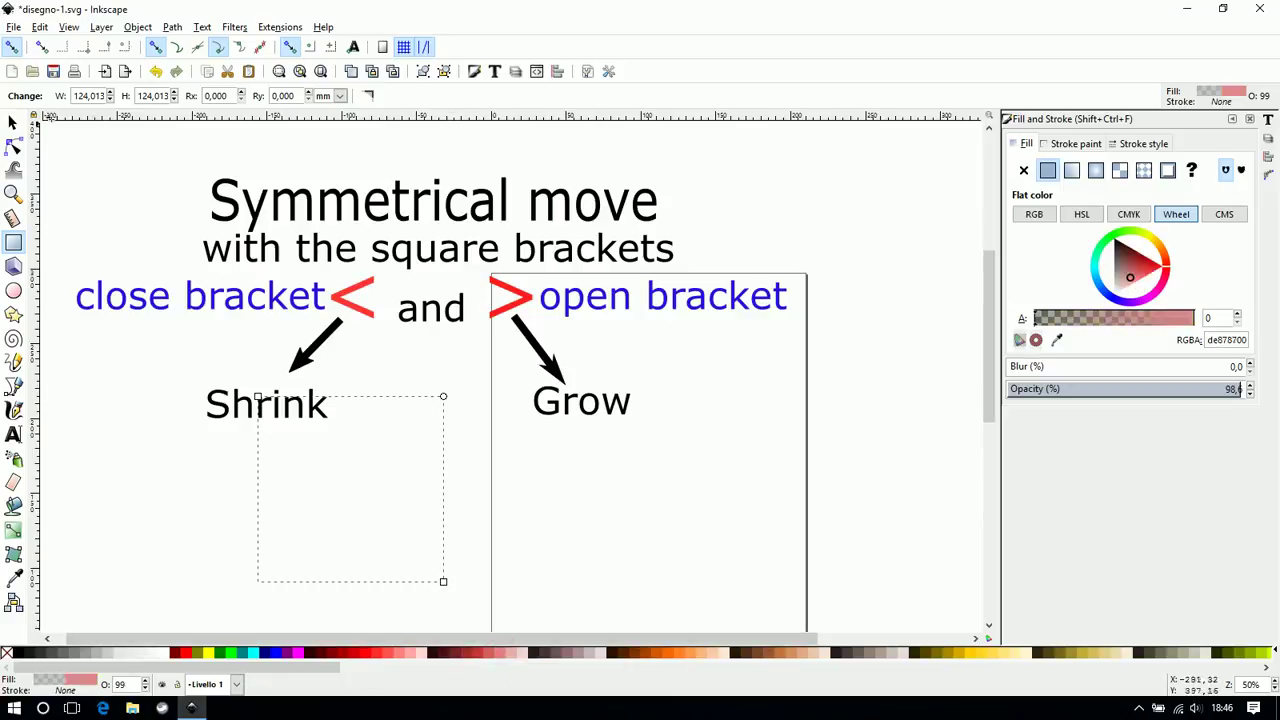
click(14, 125)
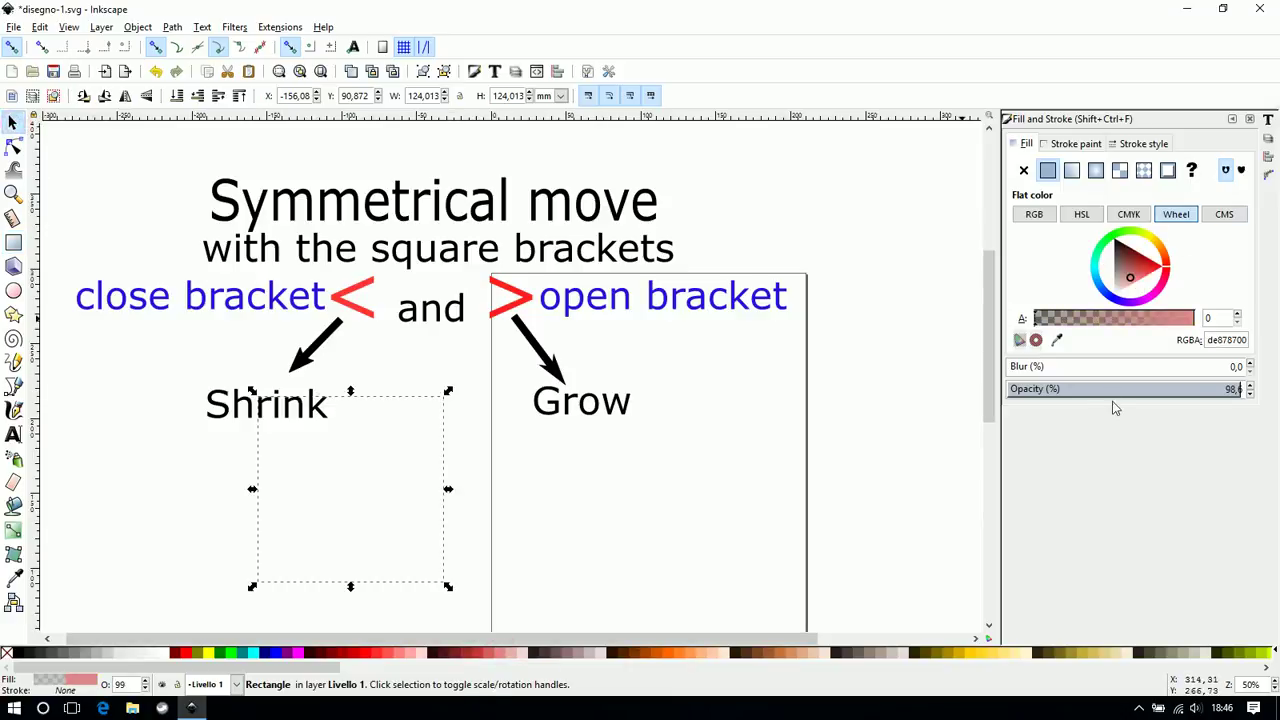
drag(1140, 279, 1120, 248)
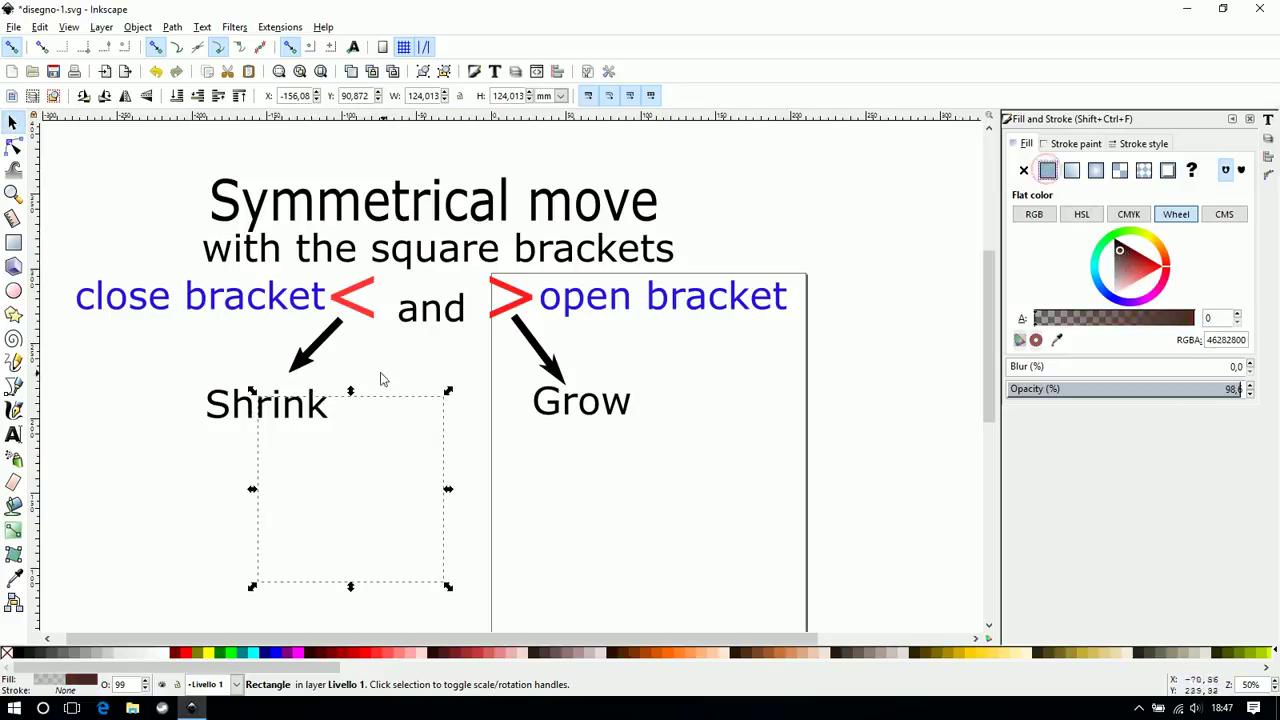
key(Escape)
click(363, 470)
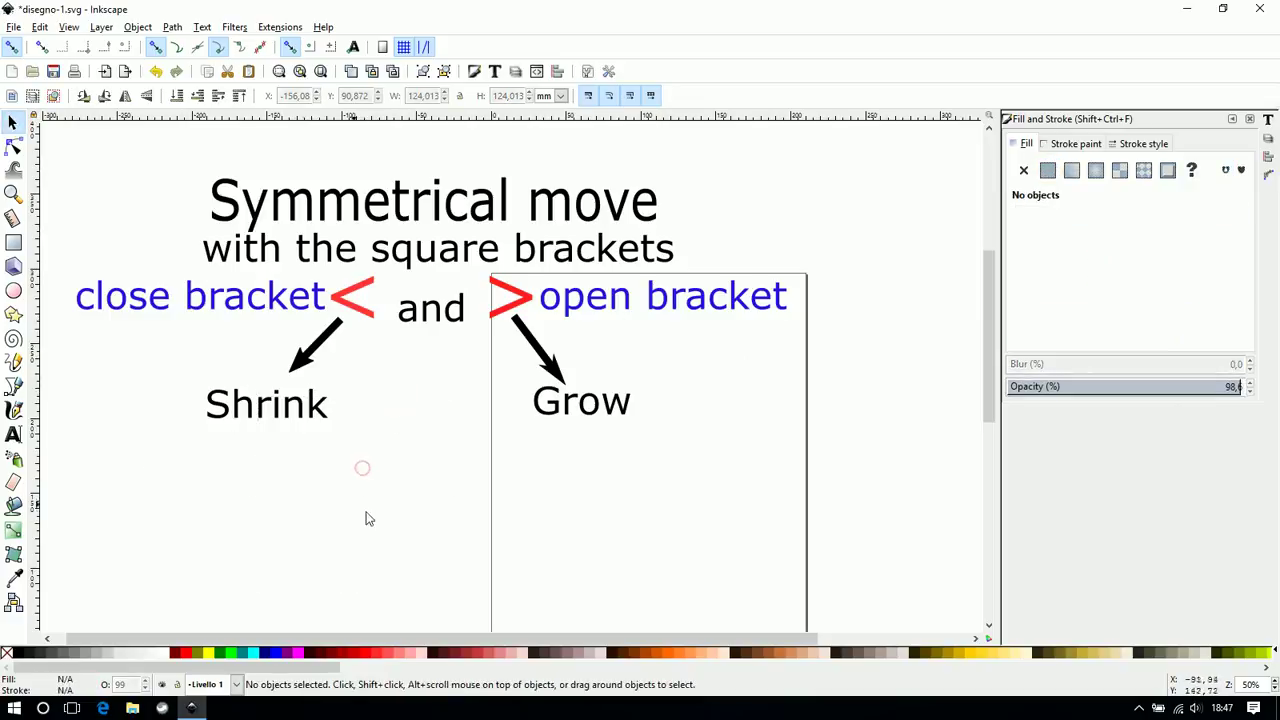
Draw a large rectangle right of the Grow box and give it a yellow fill
scroll(305, 490, down, 1)
scroll(310, 489, down, 1)
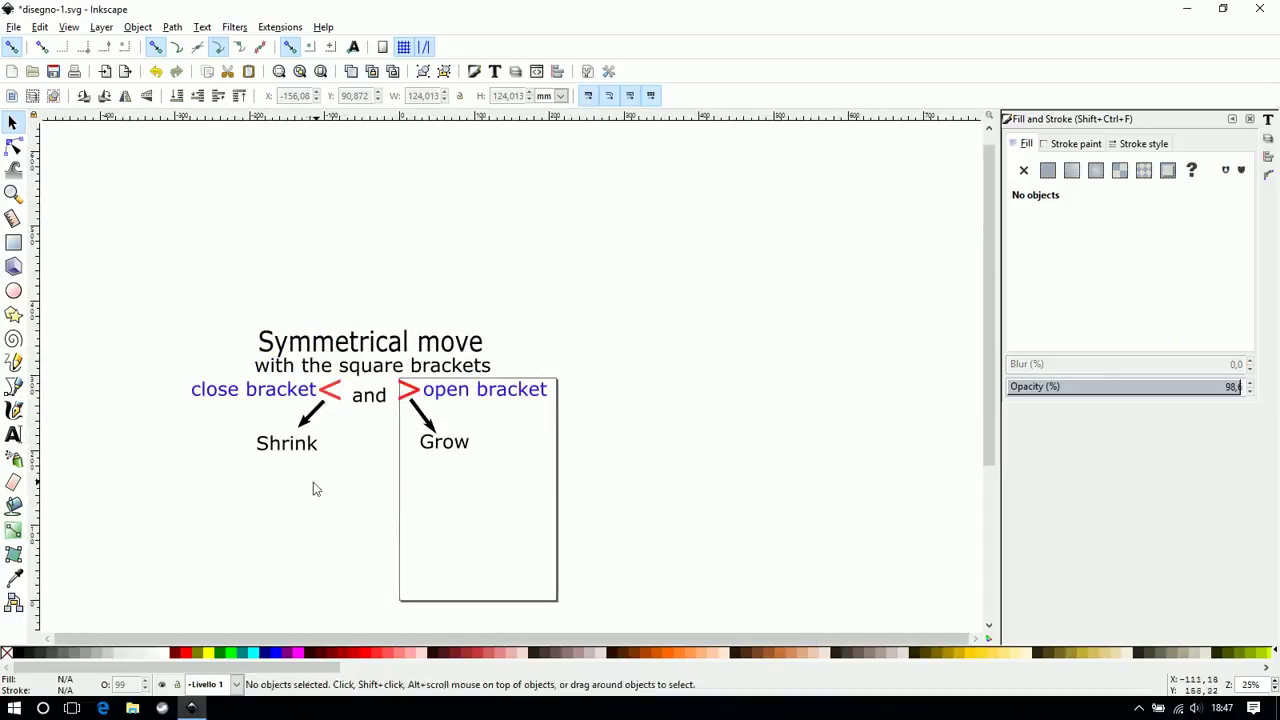
click(14, 243)
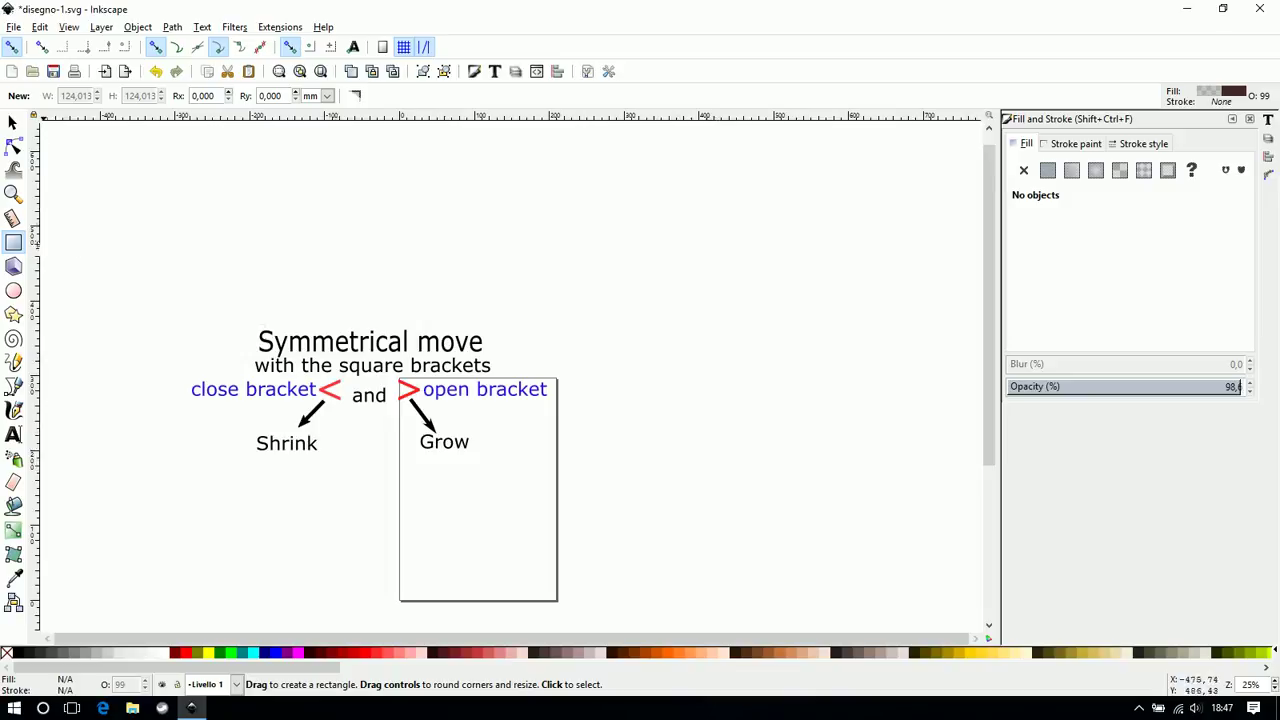
drag(632, 320, 765, 448)
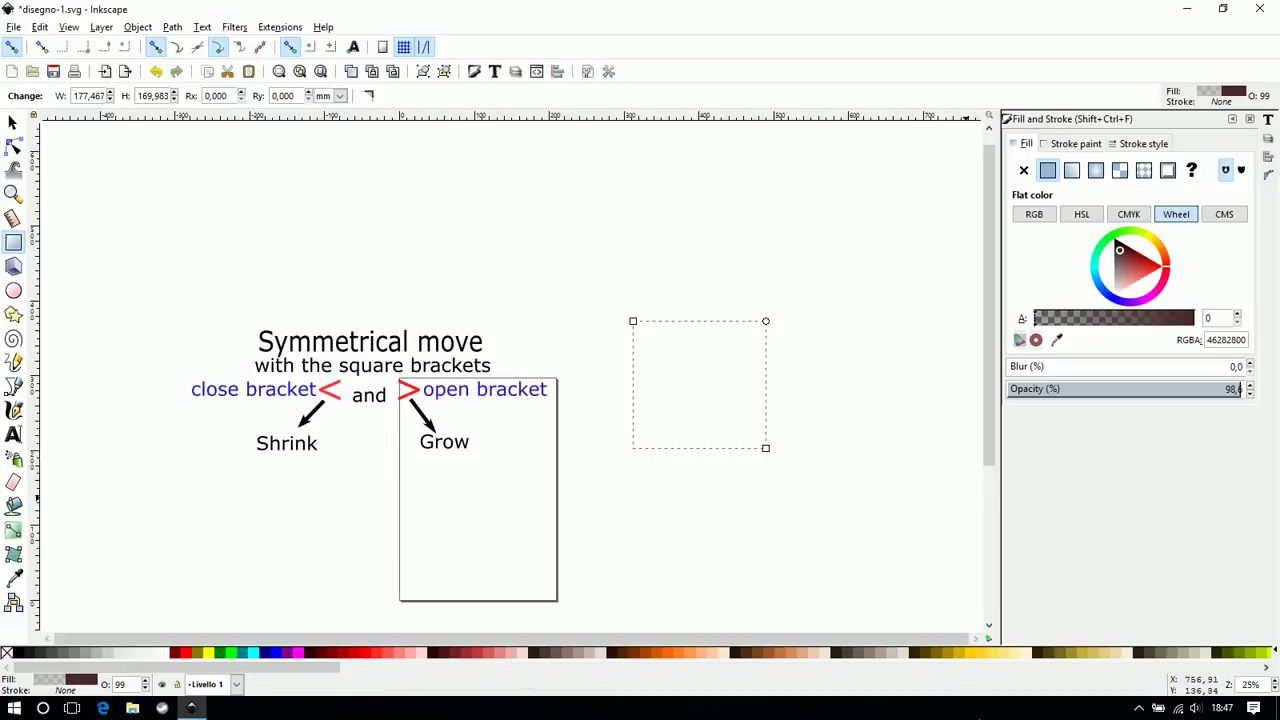
click(958, 653)
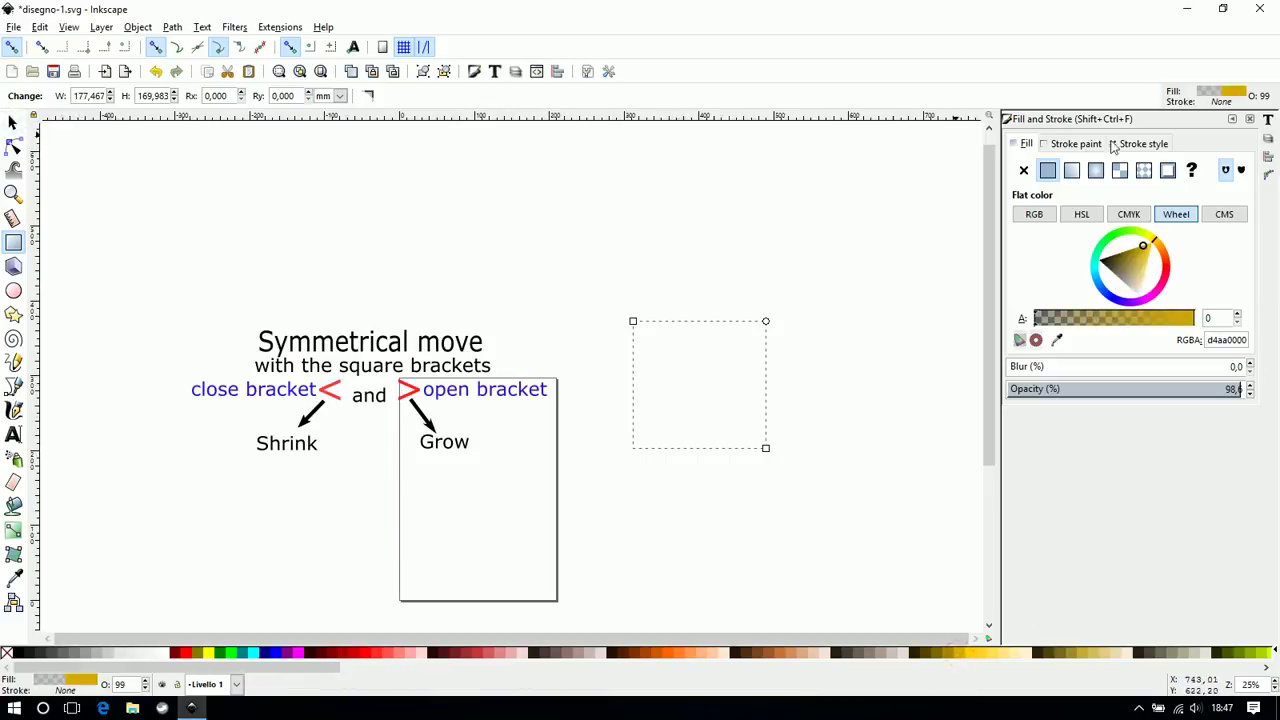
Give the square a 1 mm flat black stroke, then try a darker fill and revert it
click(1135, 143)
text(1)
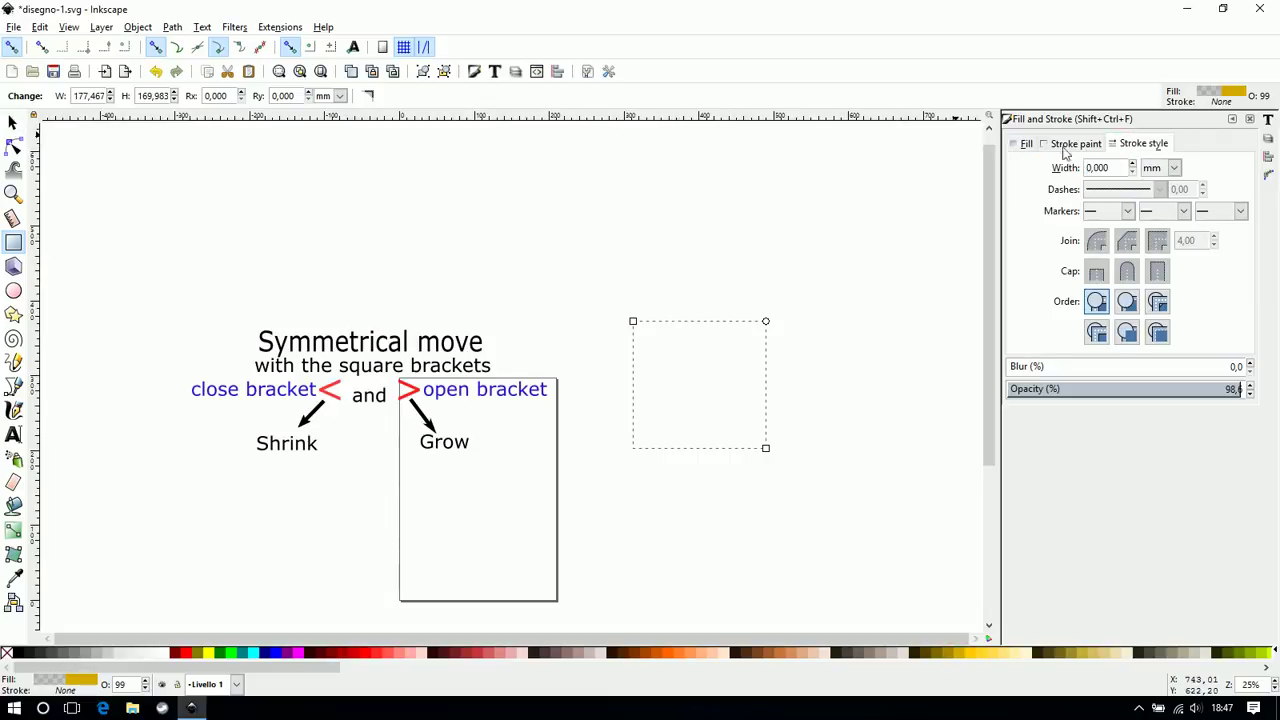
click(1063, 143)
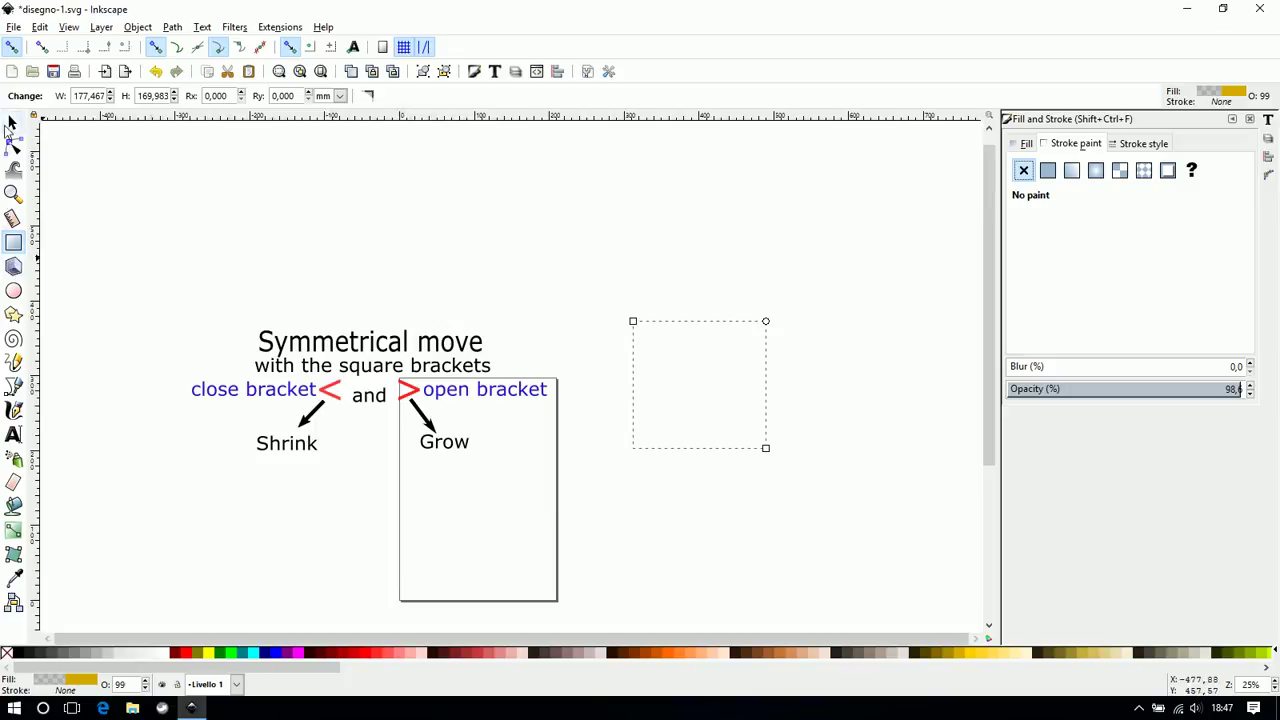
click(11, 123)
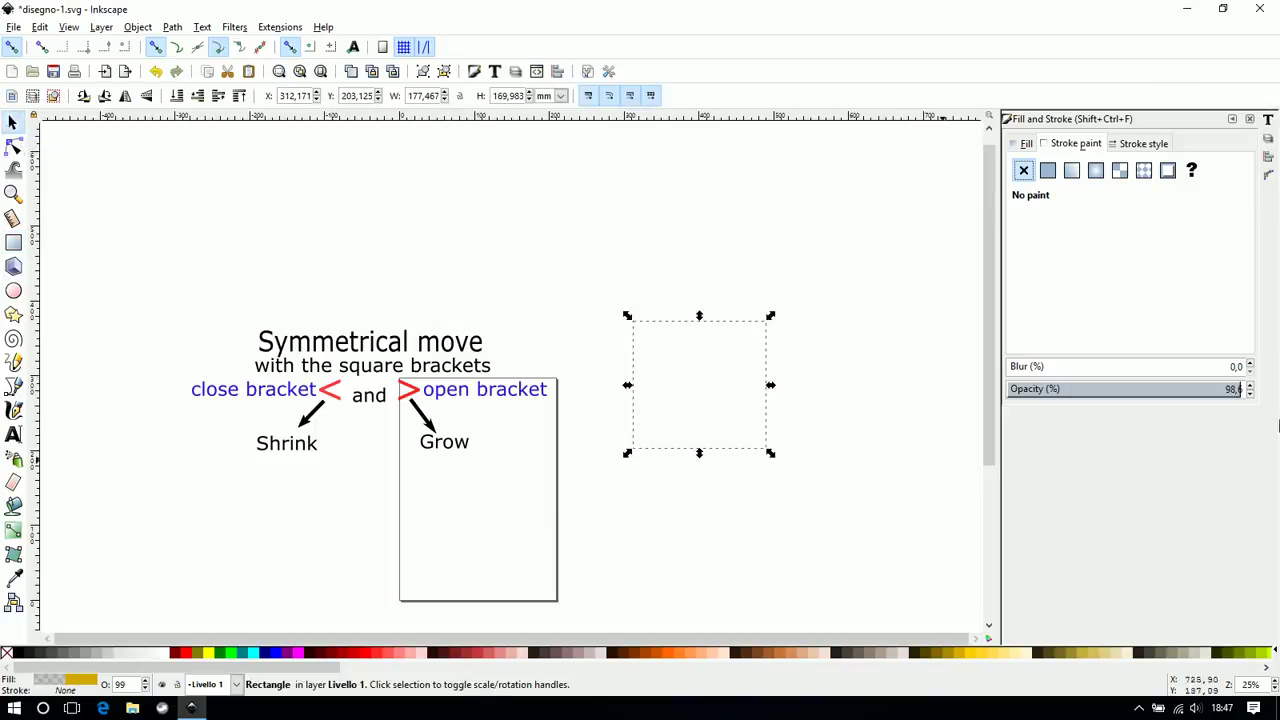
click(1047, 171)
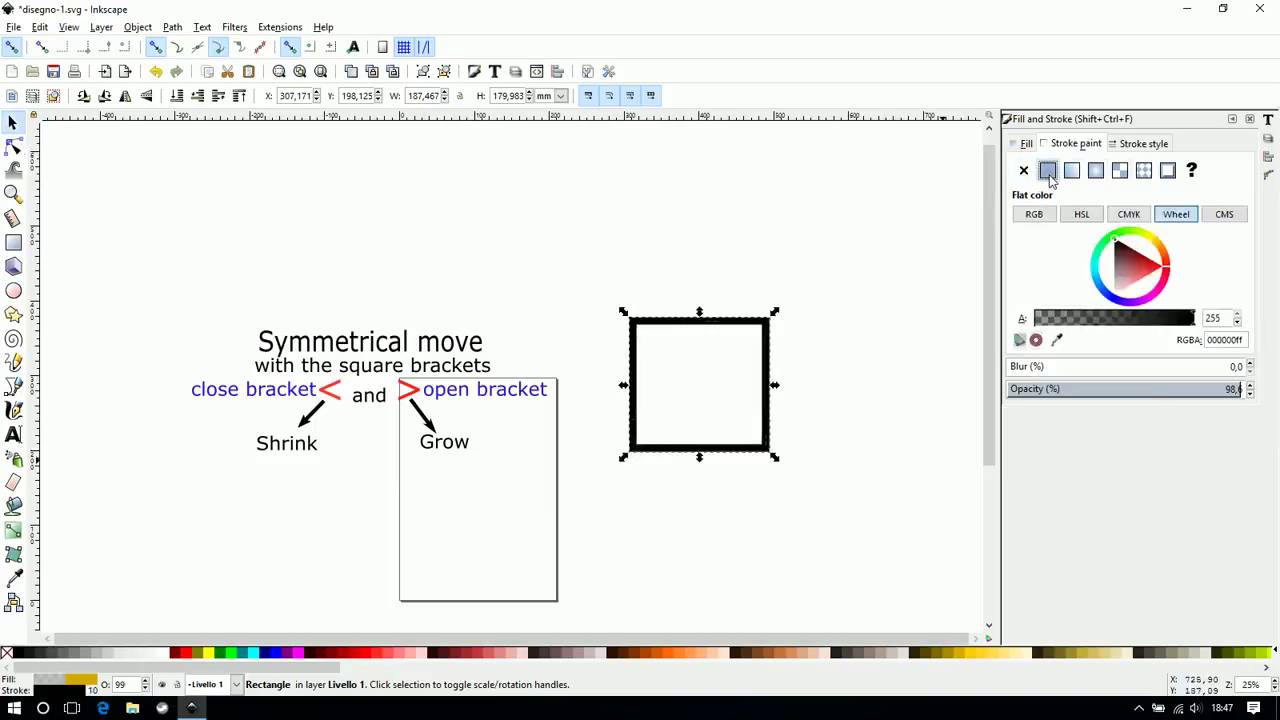
key(ctrl+shift+f)
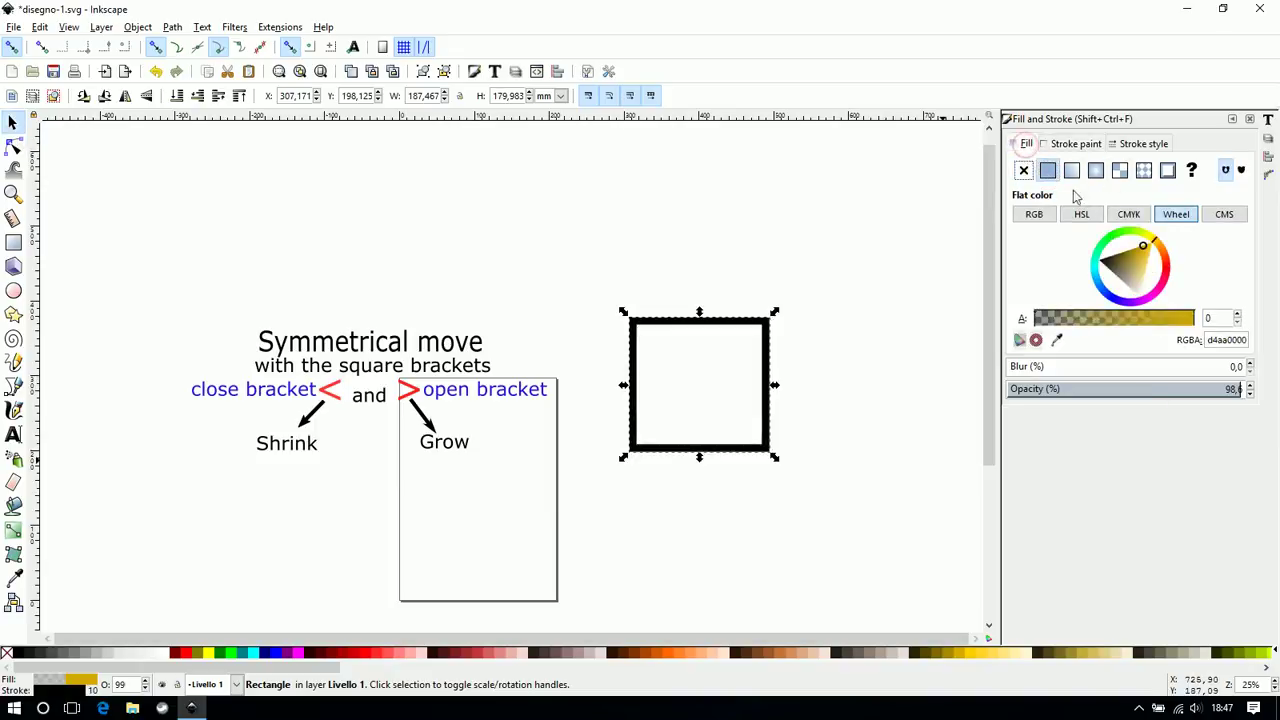
click(1133, 264)
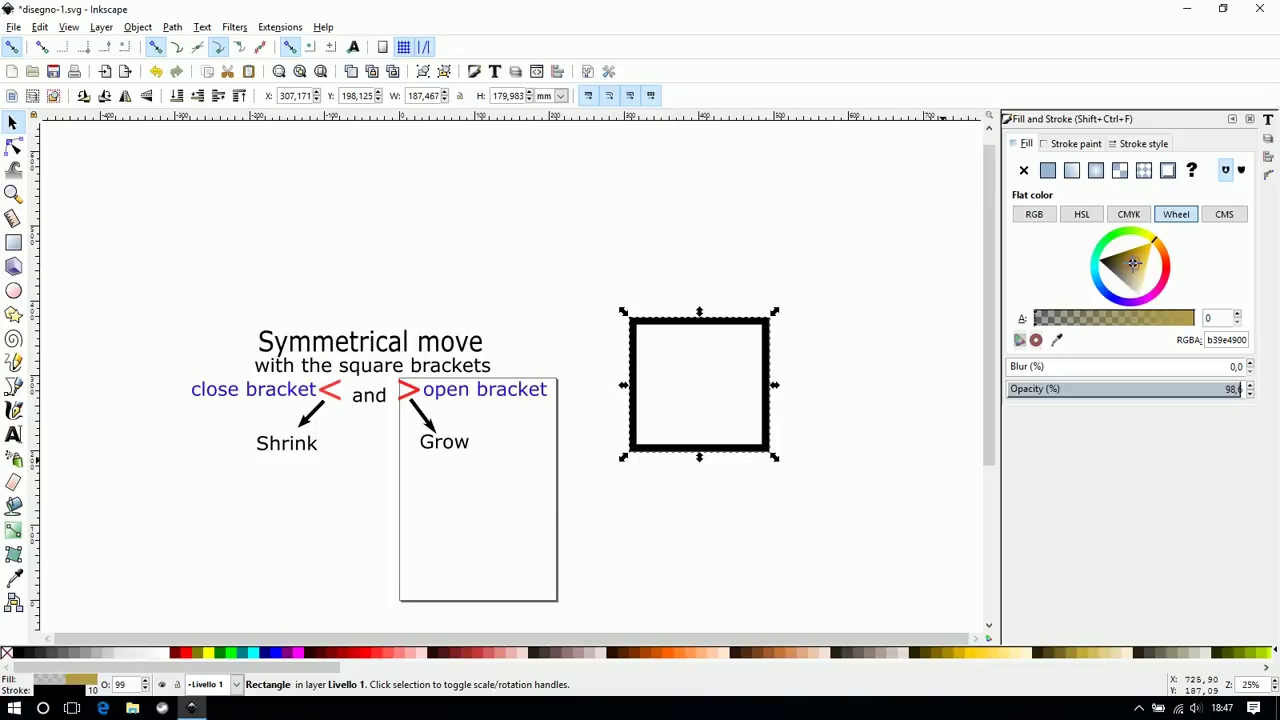
click(1047, 171)
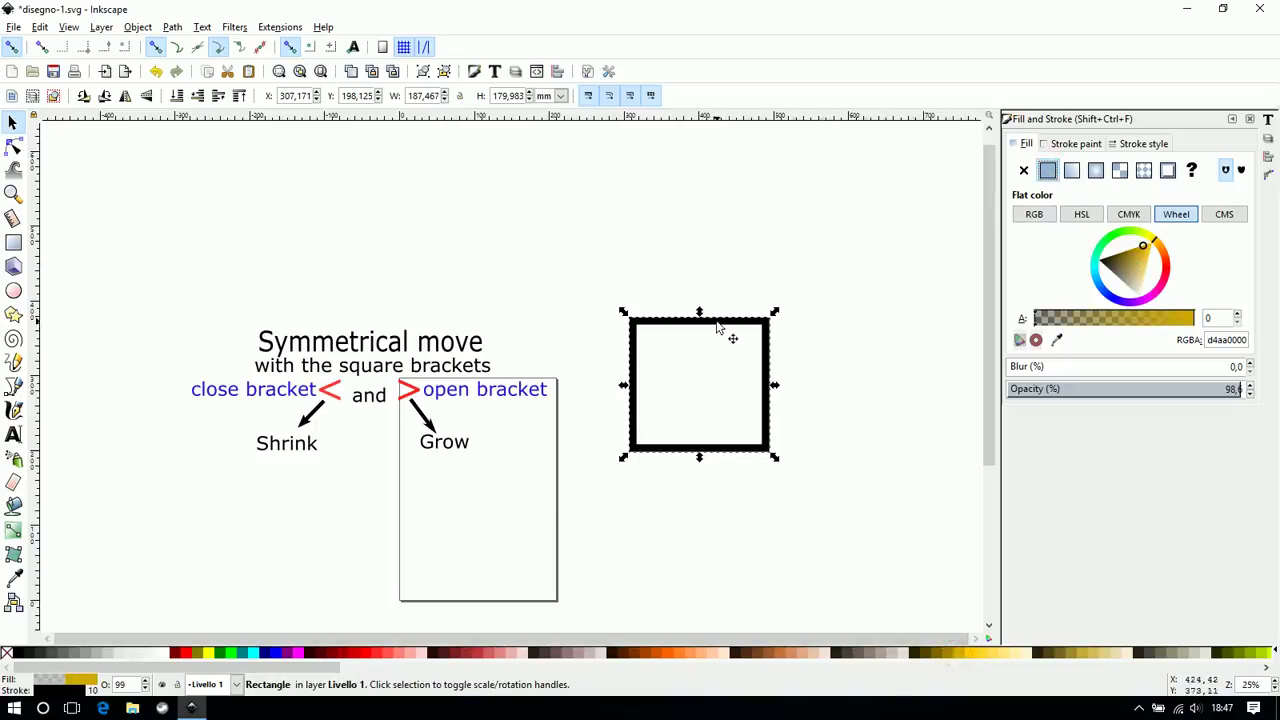
Move the square down-left beside the page outline and convert it to a path
mouse_move(717, 320)
mouse_down()
mouse_move(630, 465)
mouse_move(686, 429)
mouse_up()
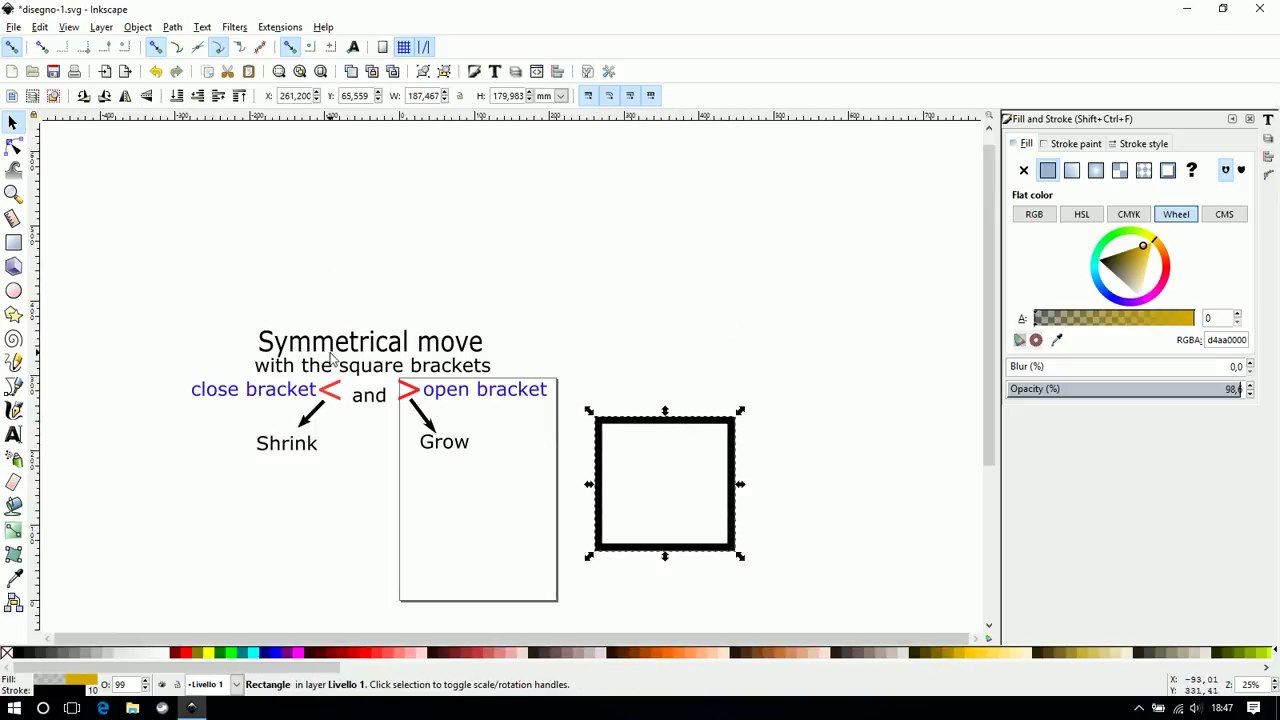
key(ctrl)
click(14, 146)
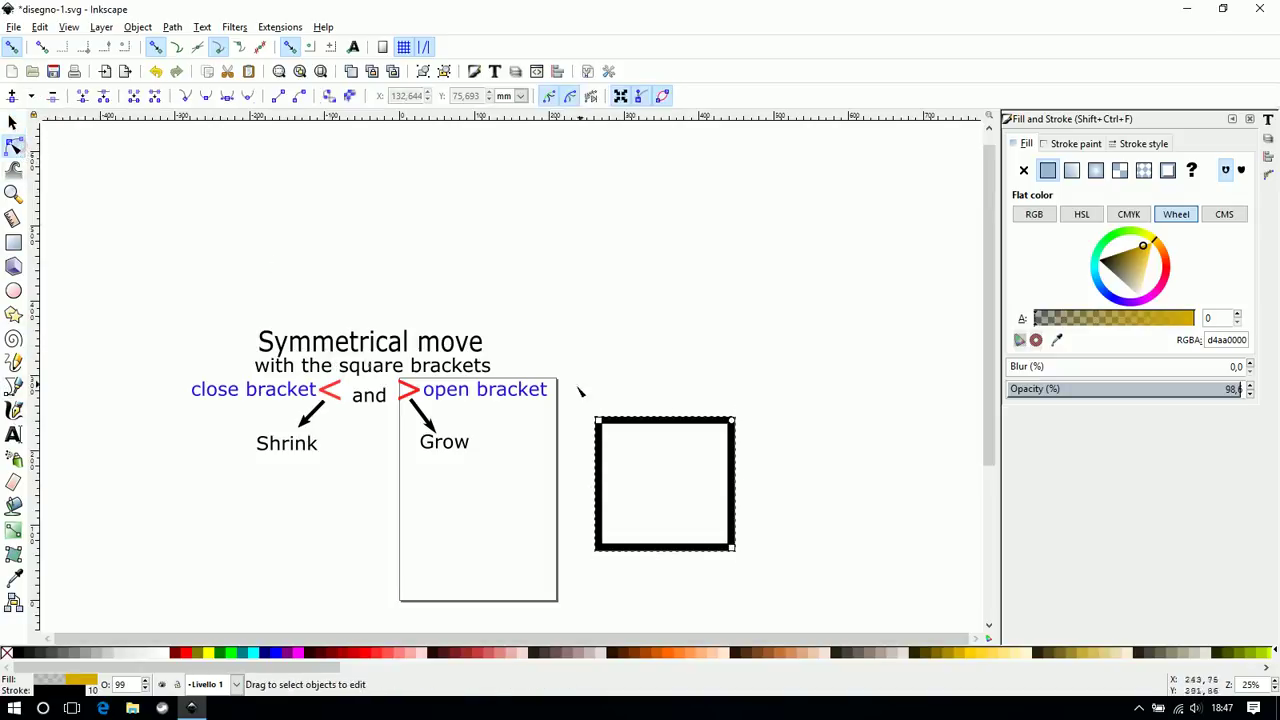
click(172, 28)
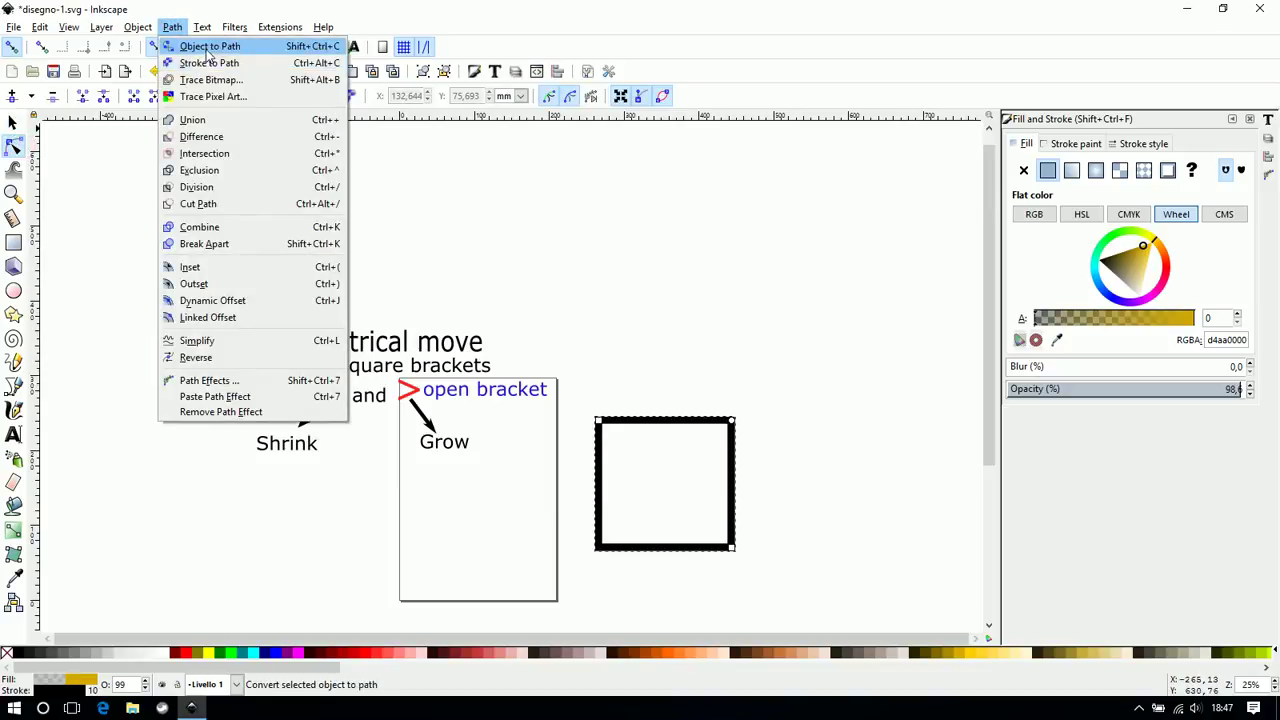
click(209, 46)
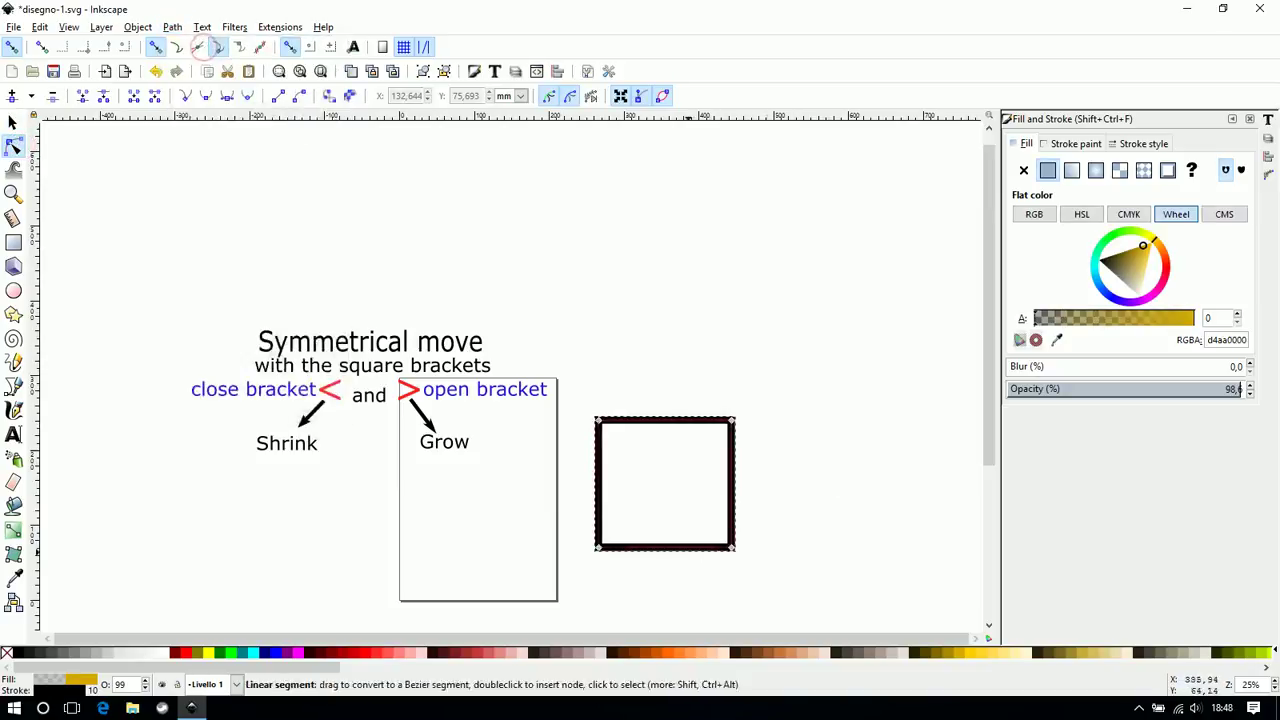
Add midpoint nodes on the left and right edges and push them outward with > three times
double_click(599, 486)
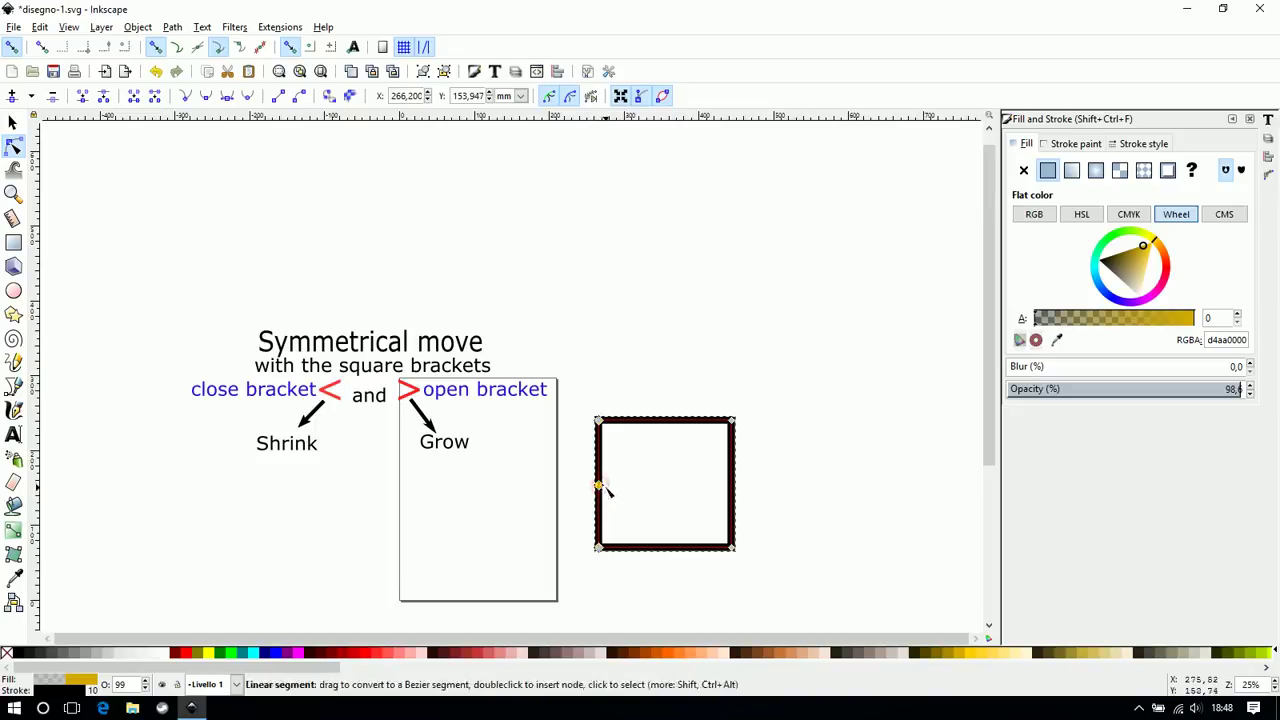
double_click(734, 490)
drag(585, 474, 771, 516)
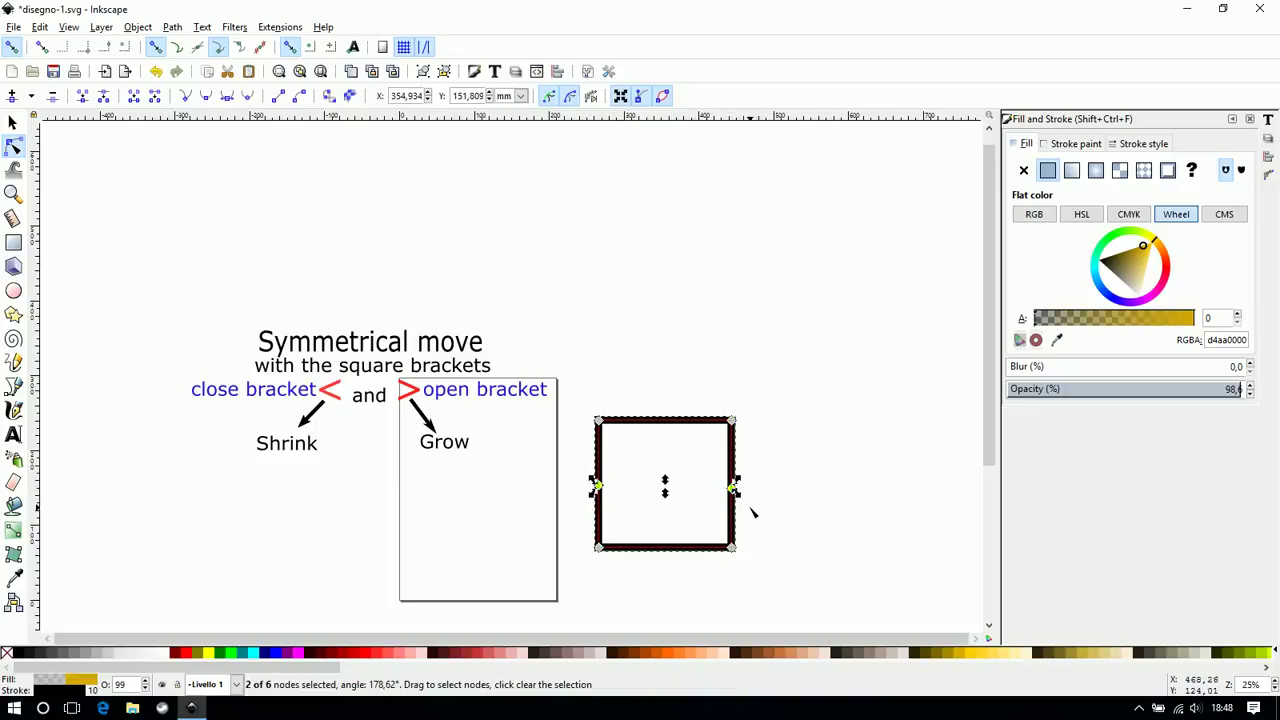
key(greater)
key(greater)
key(greater)
key(greater)
key(greater)
key(greater)
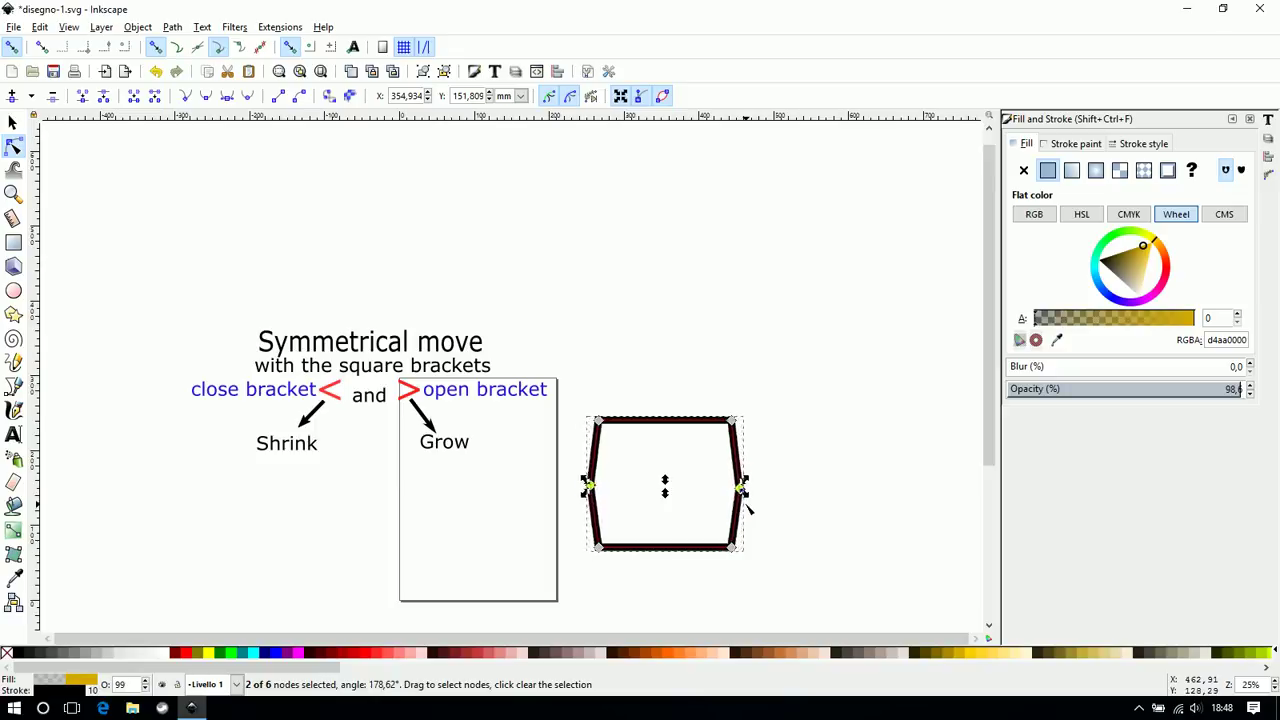
key(greater)
key(greater)
key(greater)
key(greater)
key(greater)
key(greater)
key(greater)
key(greater)
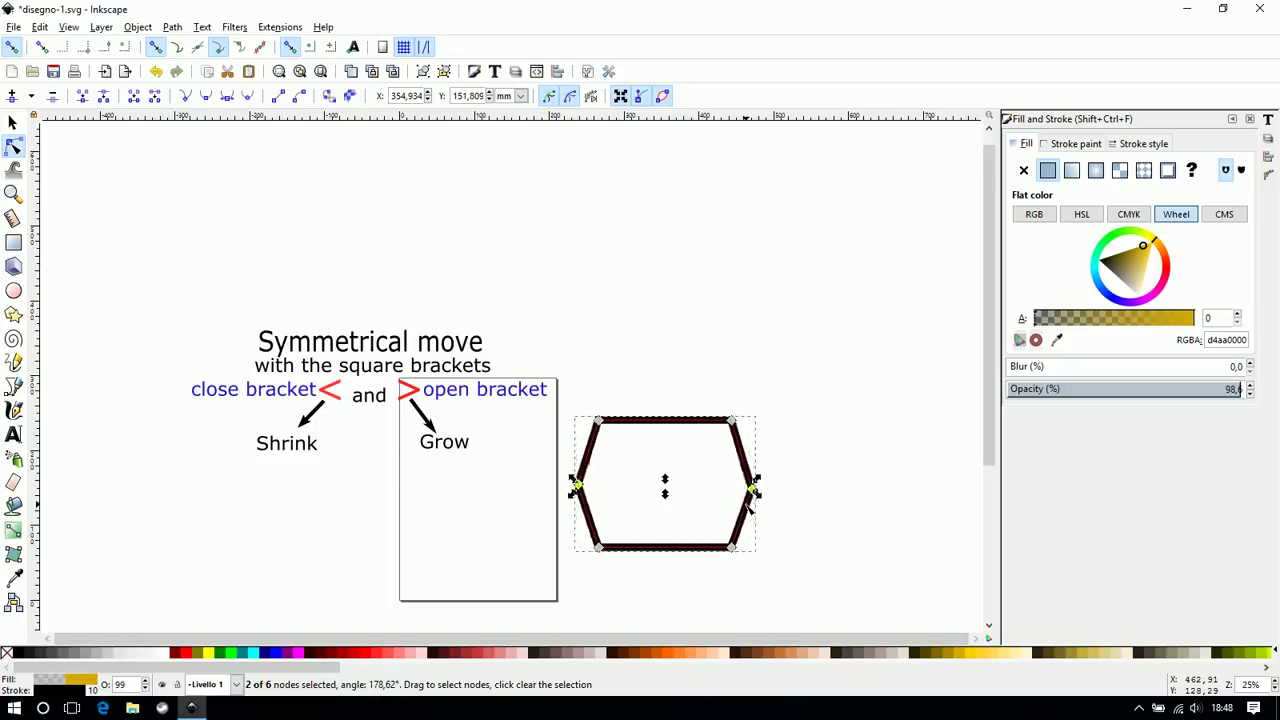
key(greater)
key(greater)
key(greater)
key(greater)
key(greater)
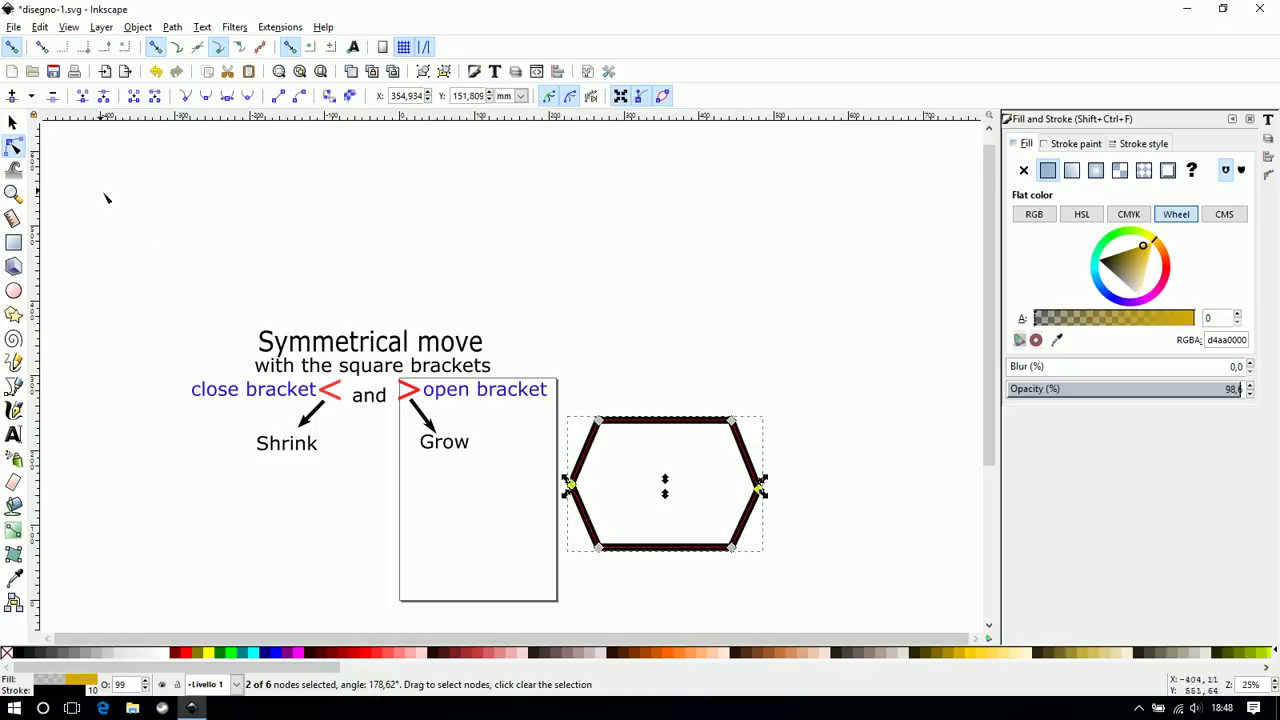
click(13, 122)
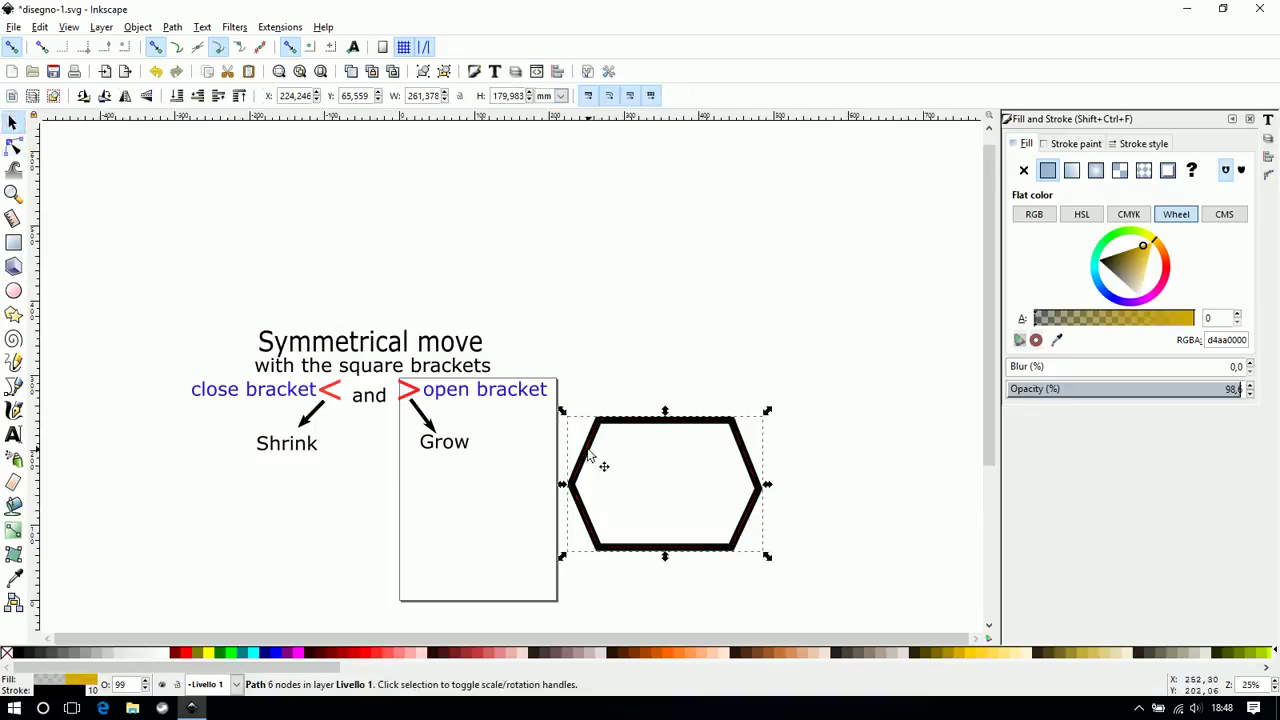
click(13, 146)
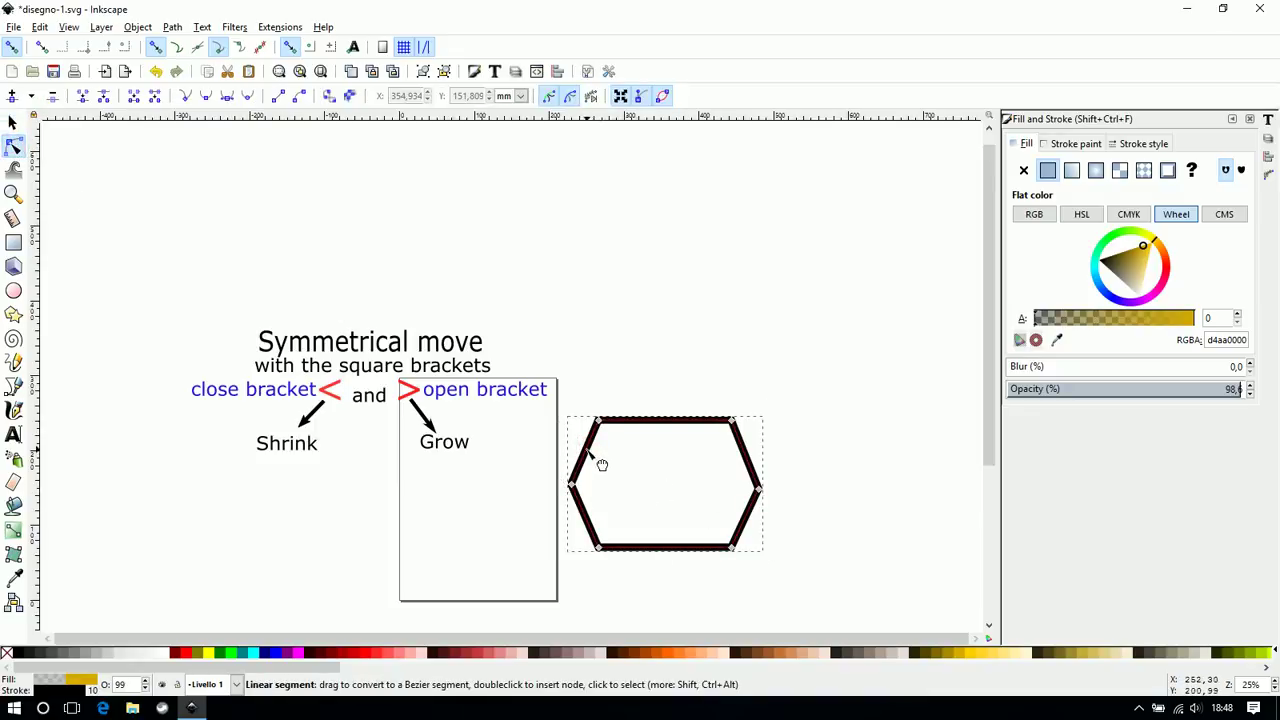
Curve the hexagon's upper-left and upper-right sides, then pull four nodes inward with < four times
drag(601, 465, 614, 470)
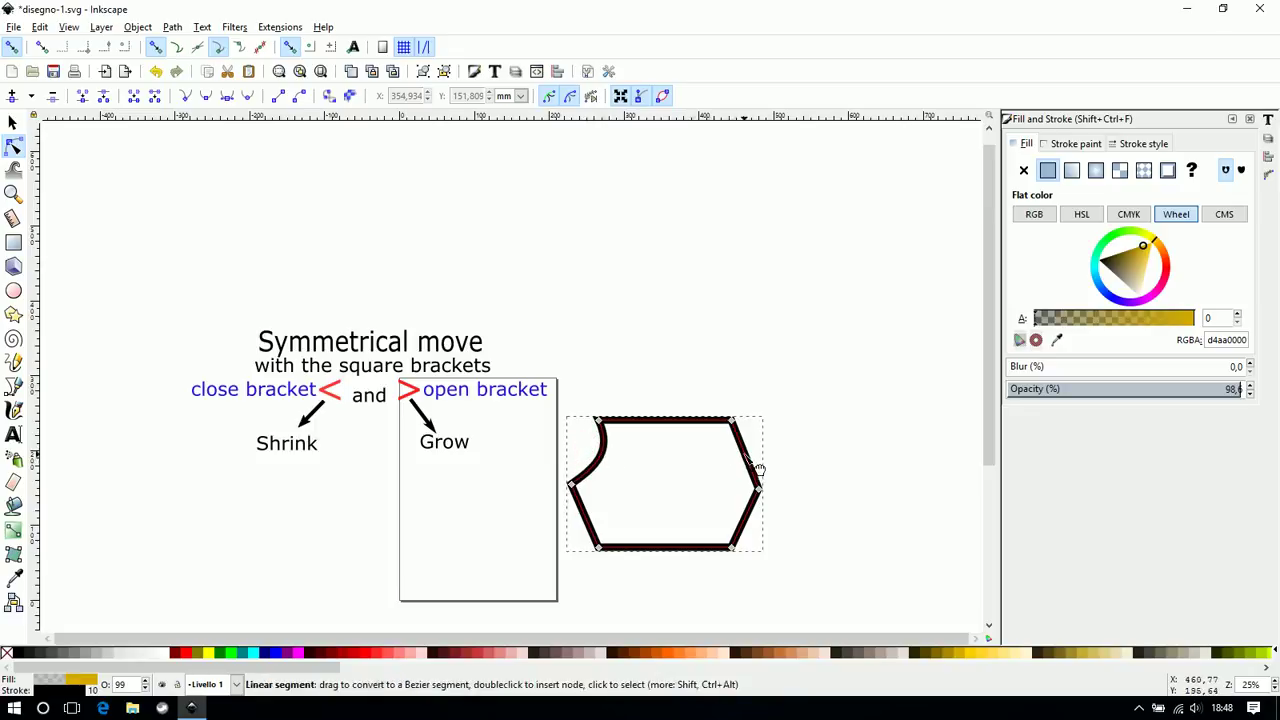
drag(754, 472, 737, 457)
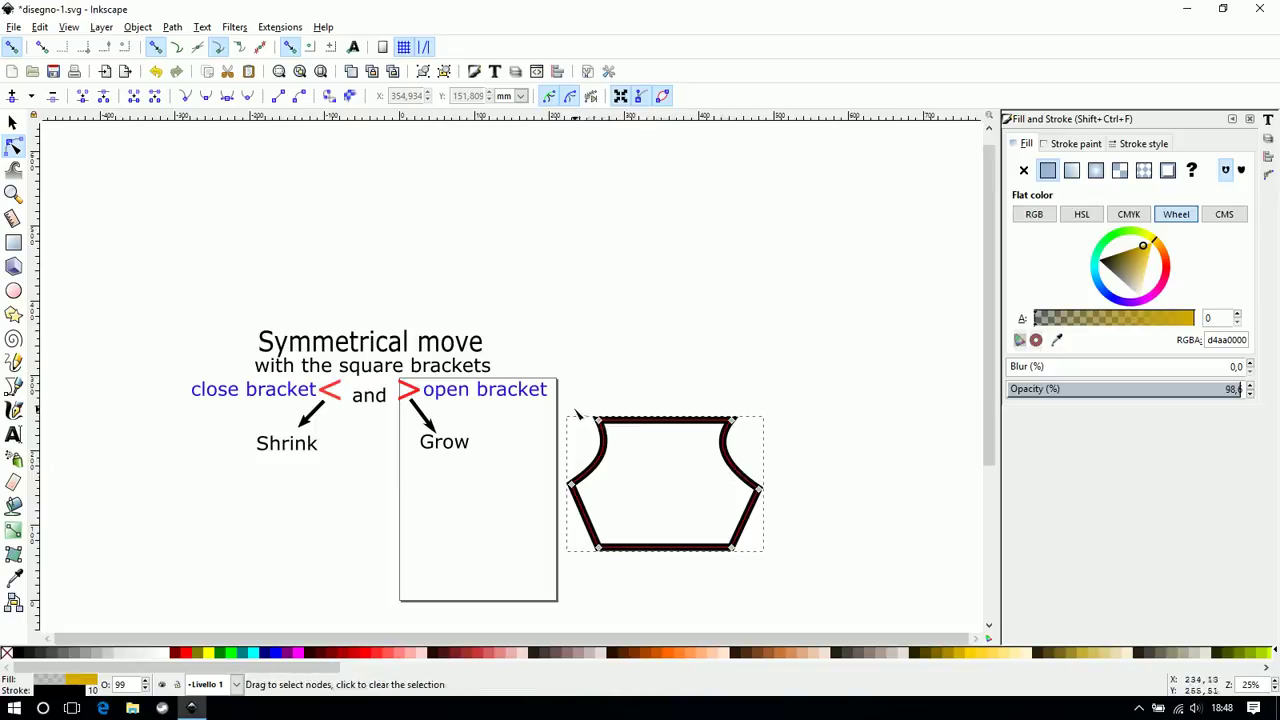
drag(566, 397, 776, 503)
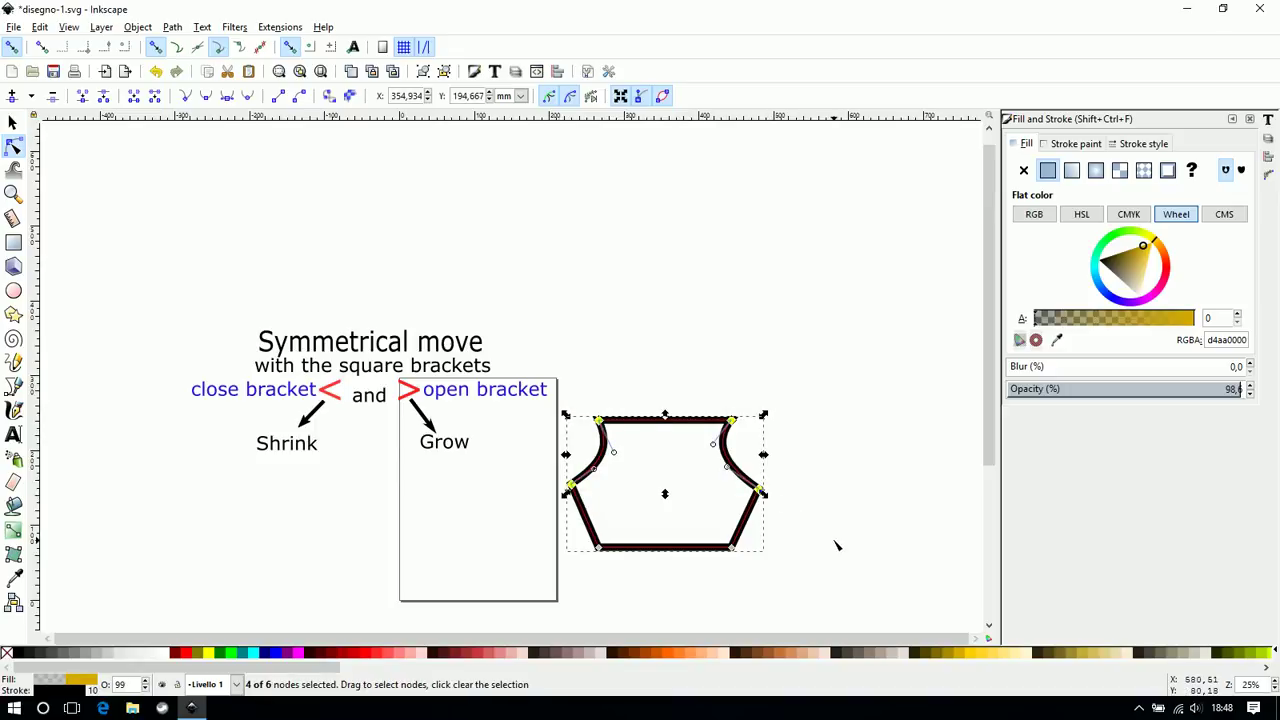
key(less)
key(less)
key(less)
key(less)
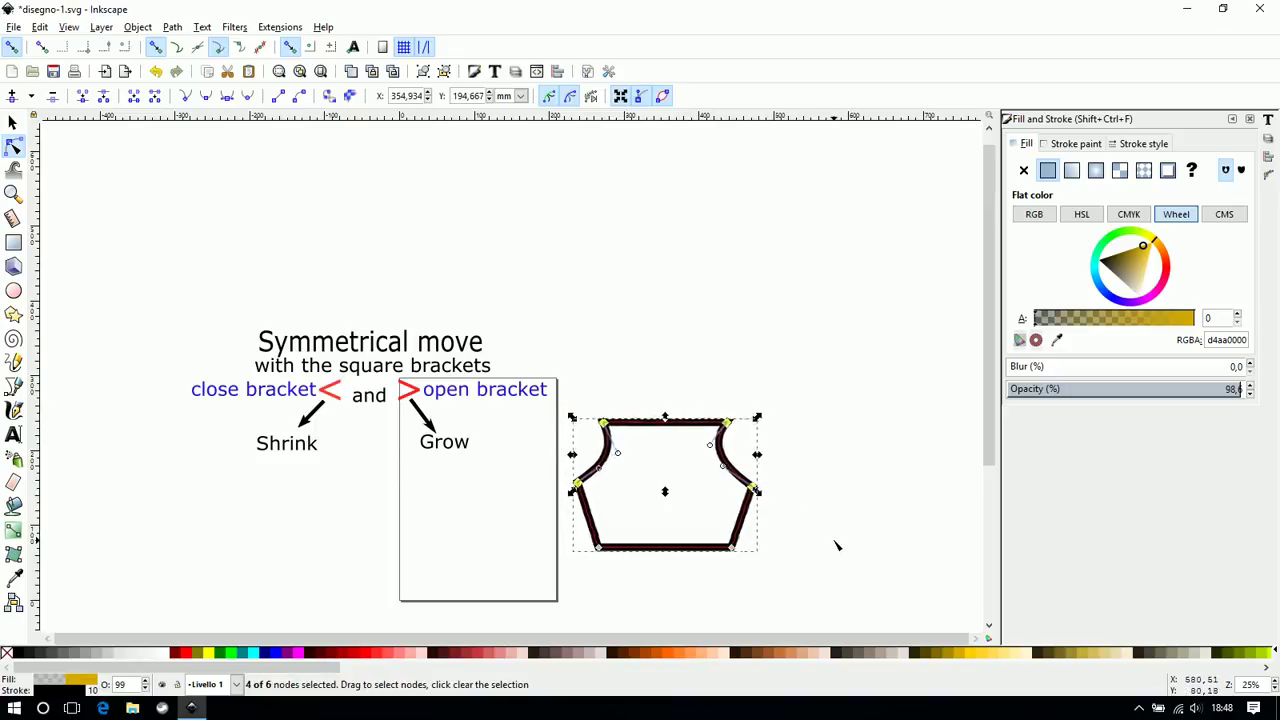
key(less)
key(less)
key(less)
key(less)
key(less)
key(less)
key(less)
key(less)
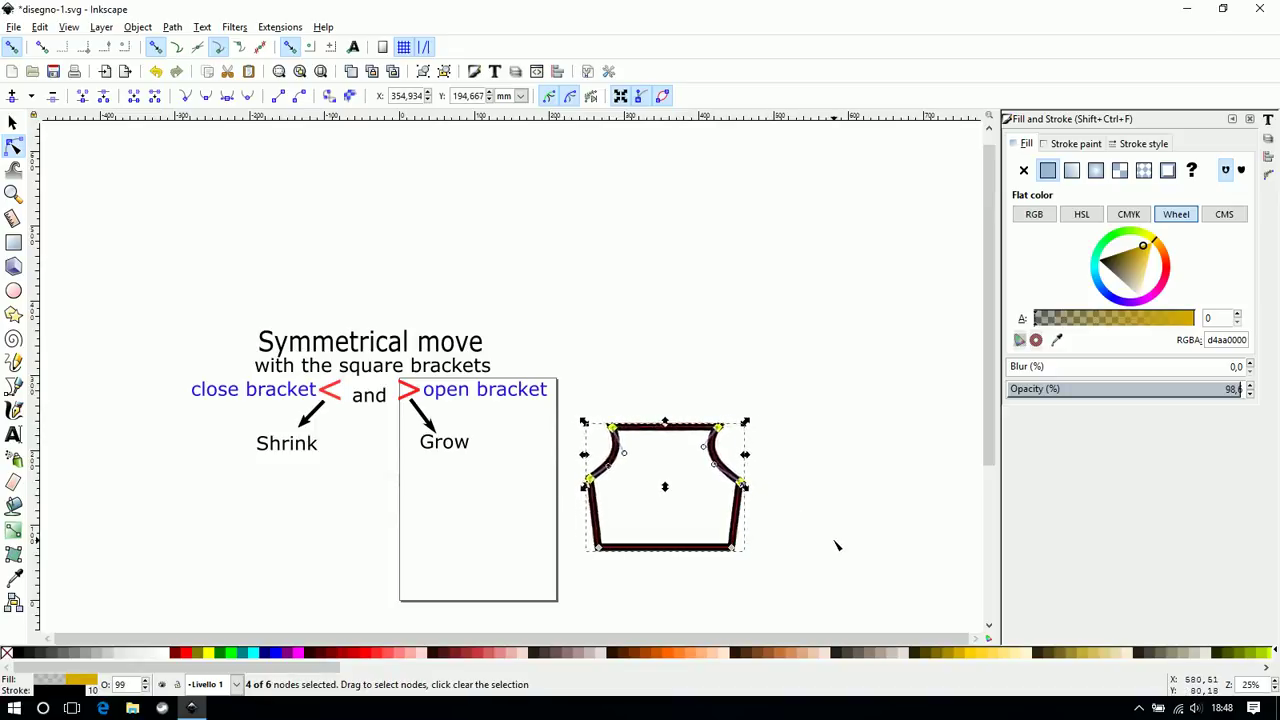
key(less)
key(less)
key(less)
key(less)
key(less)
key(less)
key(less)
key(less)
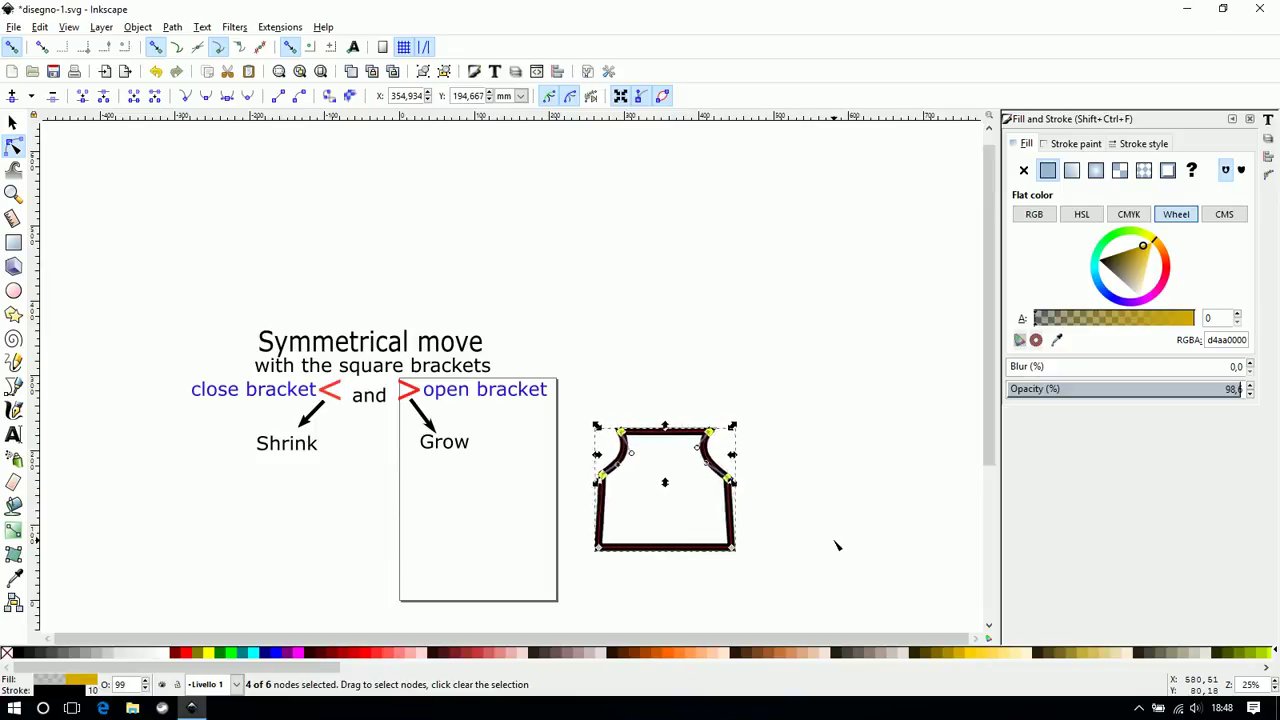
key(less)
key(less)
key(less)
key(less)
key(less)
key(less)
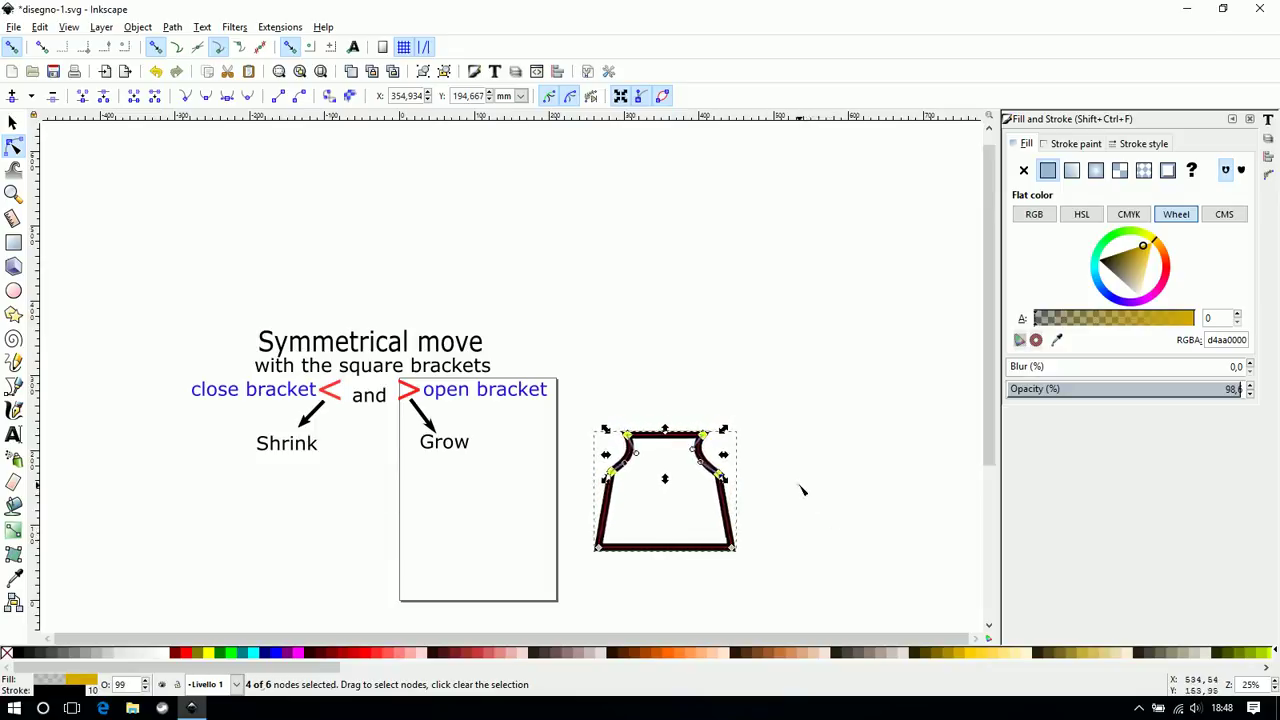
click(800, 487)
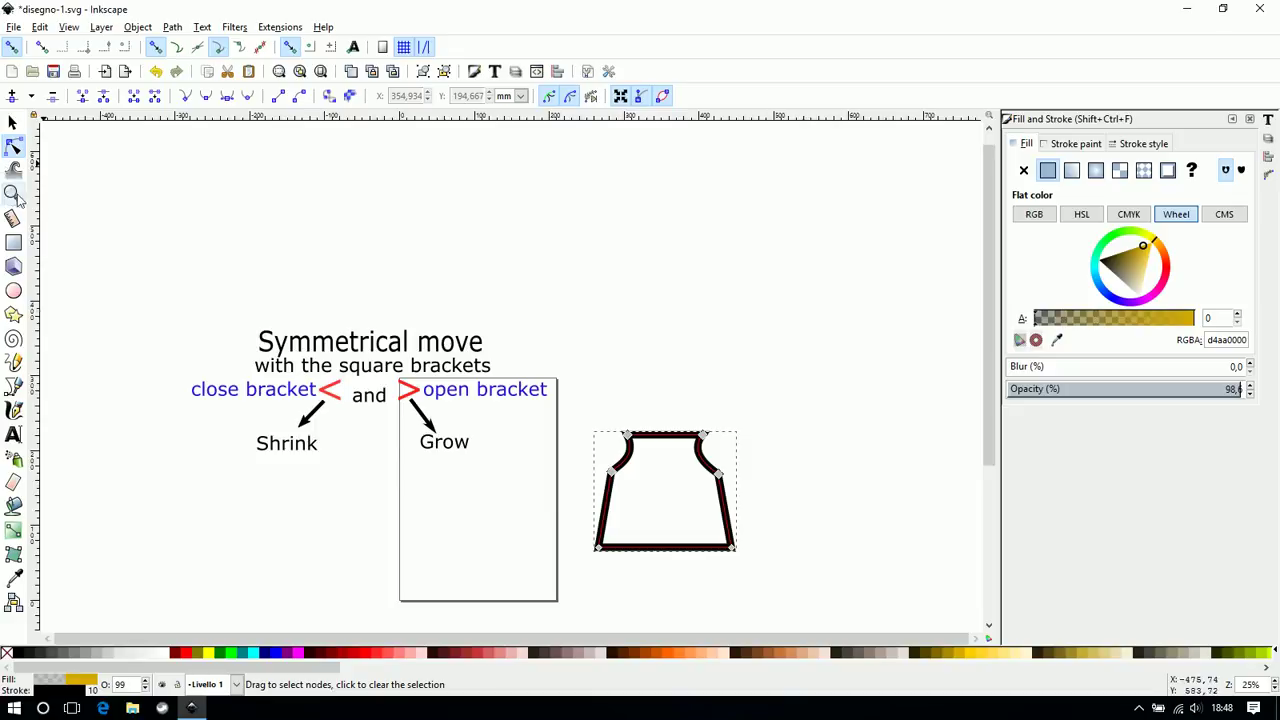
scroll(323, 388, up, 3)
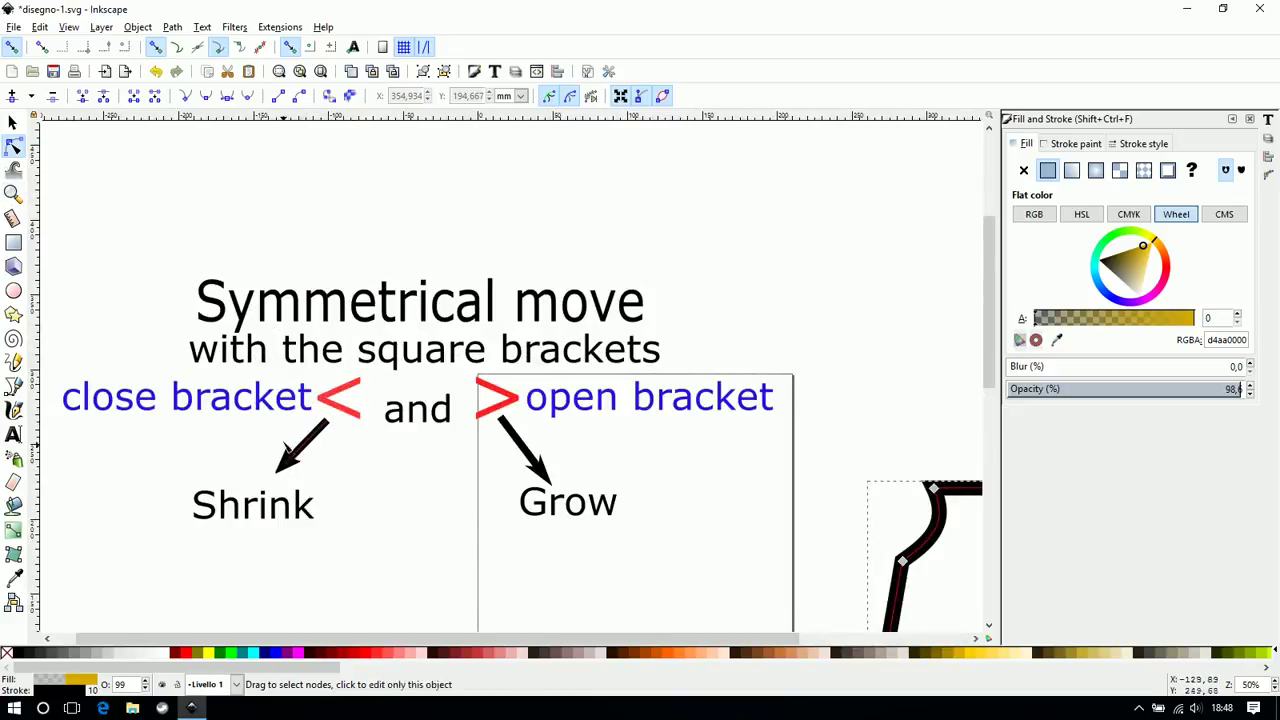
scroll(323, 388, down, 1)
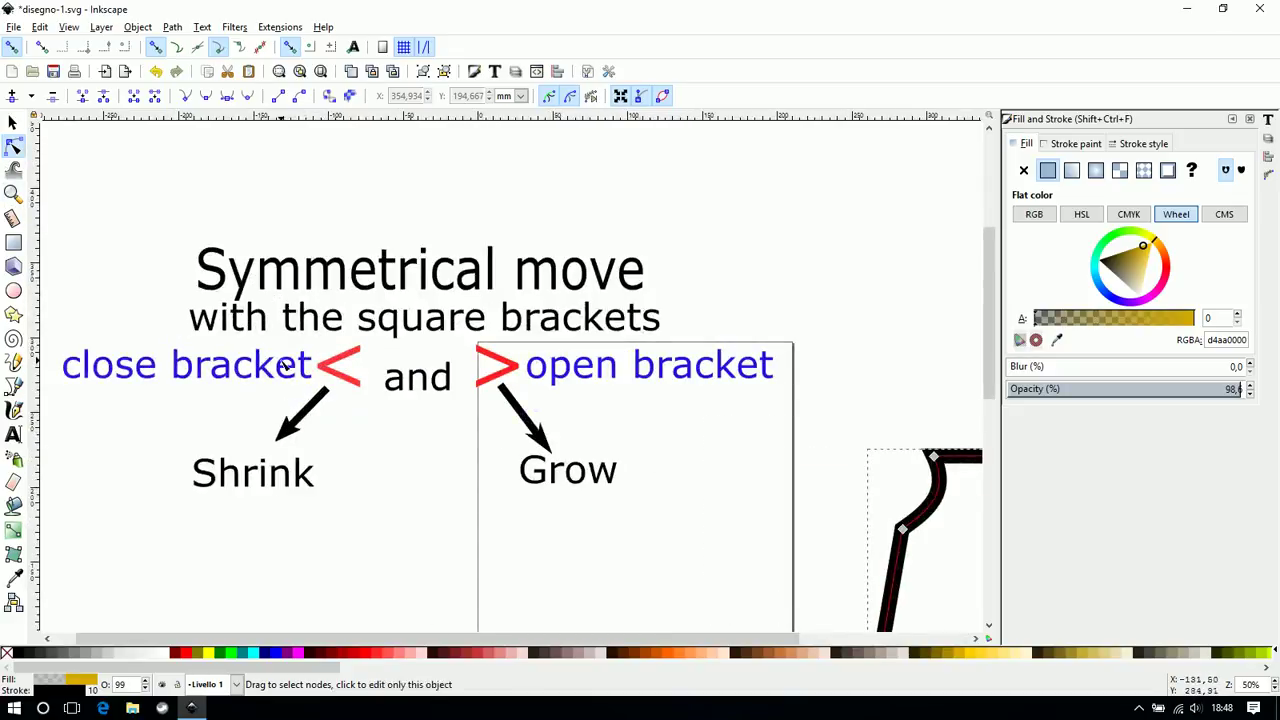